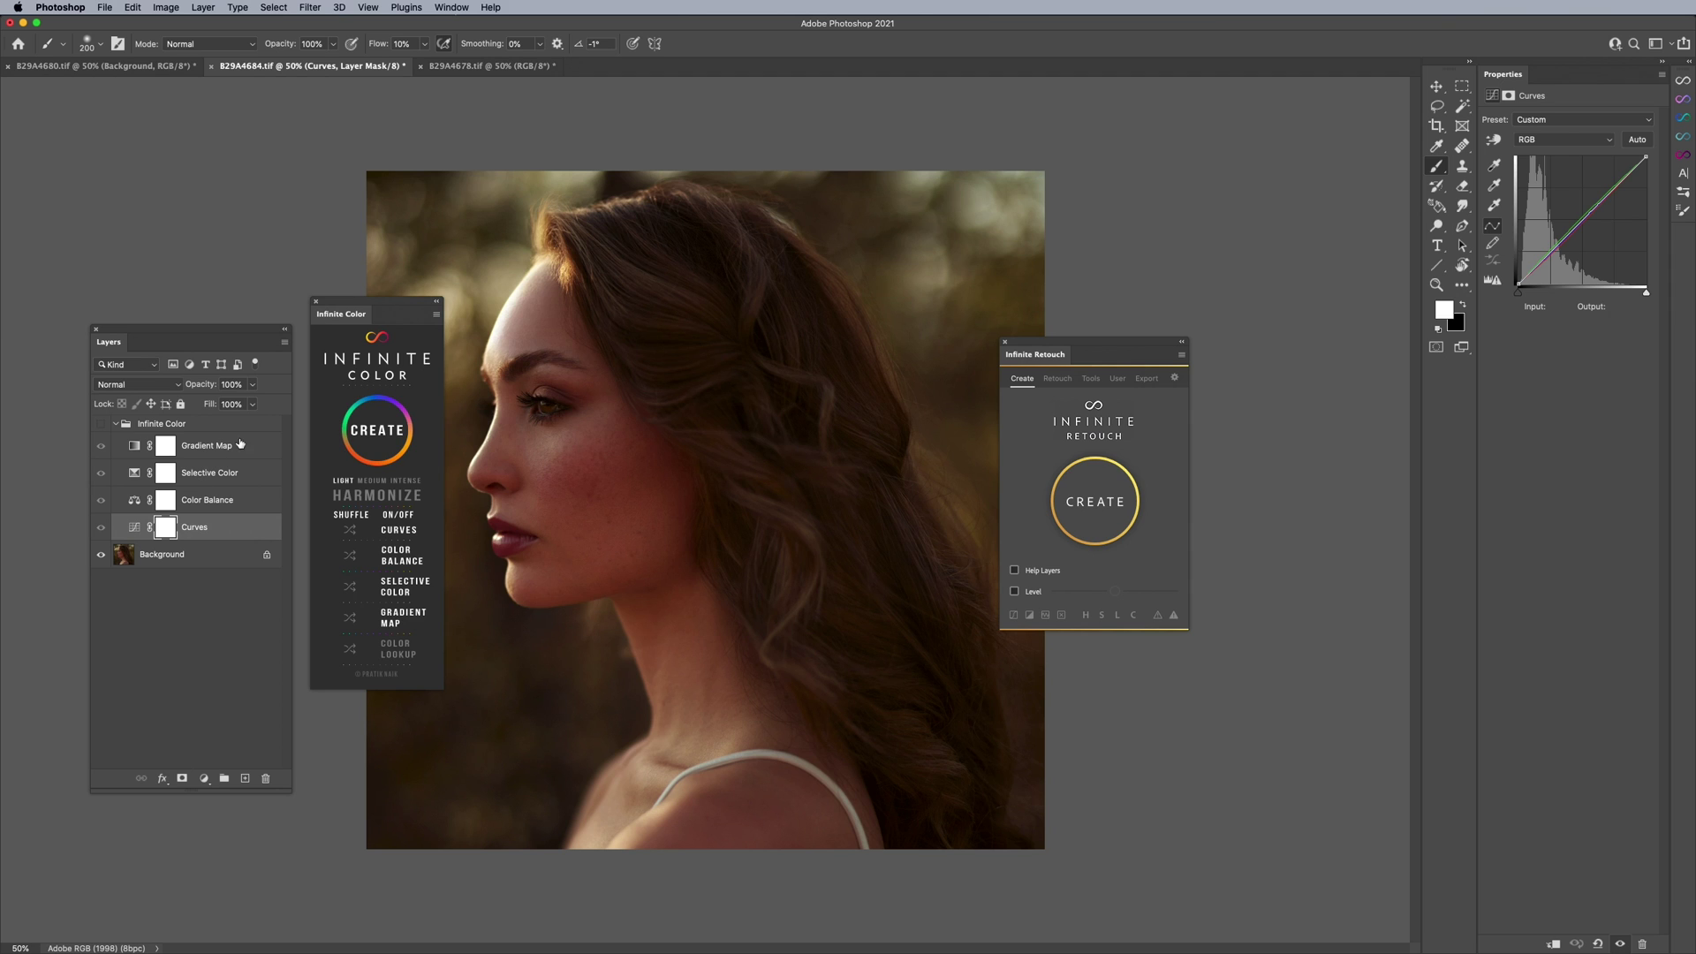
# - Look through the B29A4678 and B29A4680 portraits, return to B29A4684, and nudge both plugin panels
pyautogui.click(477, 66)
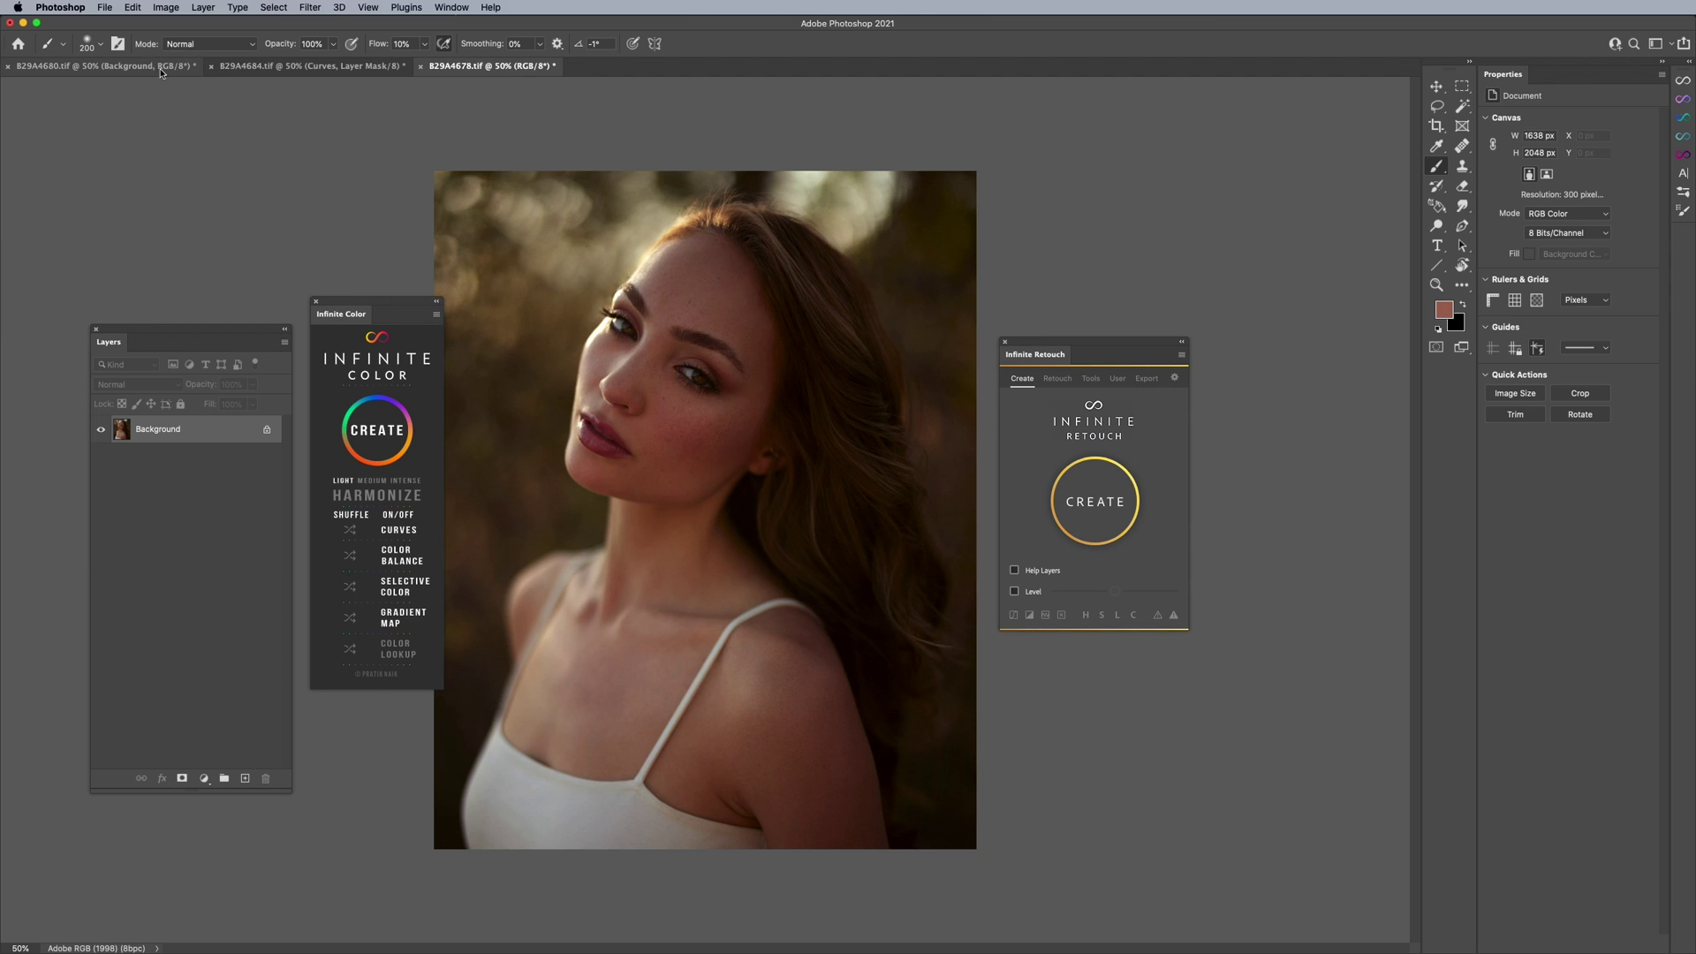
pyautogui.click(159, 68)
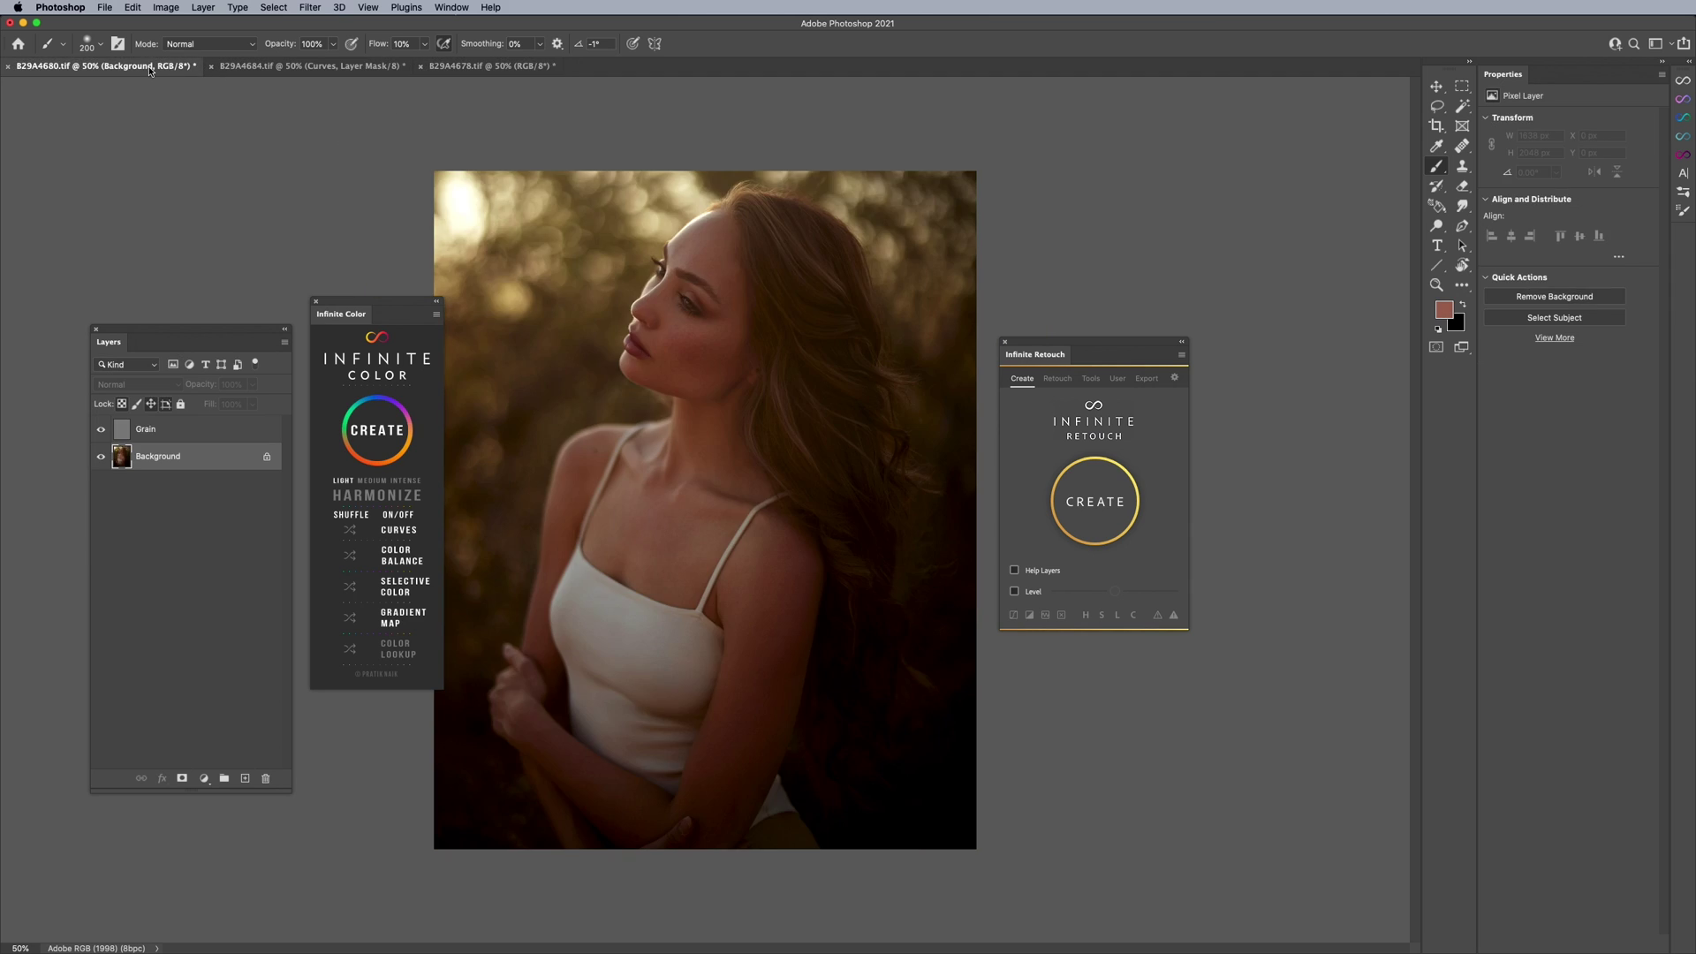
pyautogui.click(284, 65)
pyautogui.moveTo(371, 324); pyautogui.dragTo(375, 351)
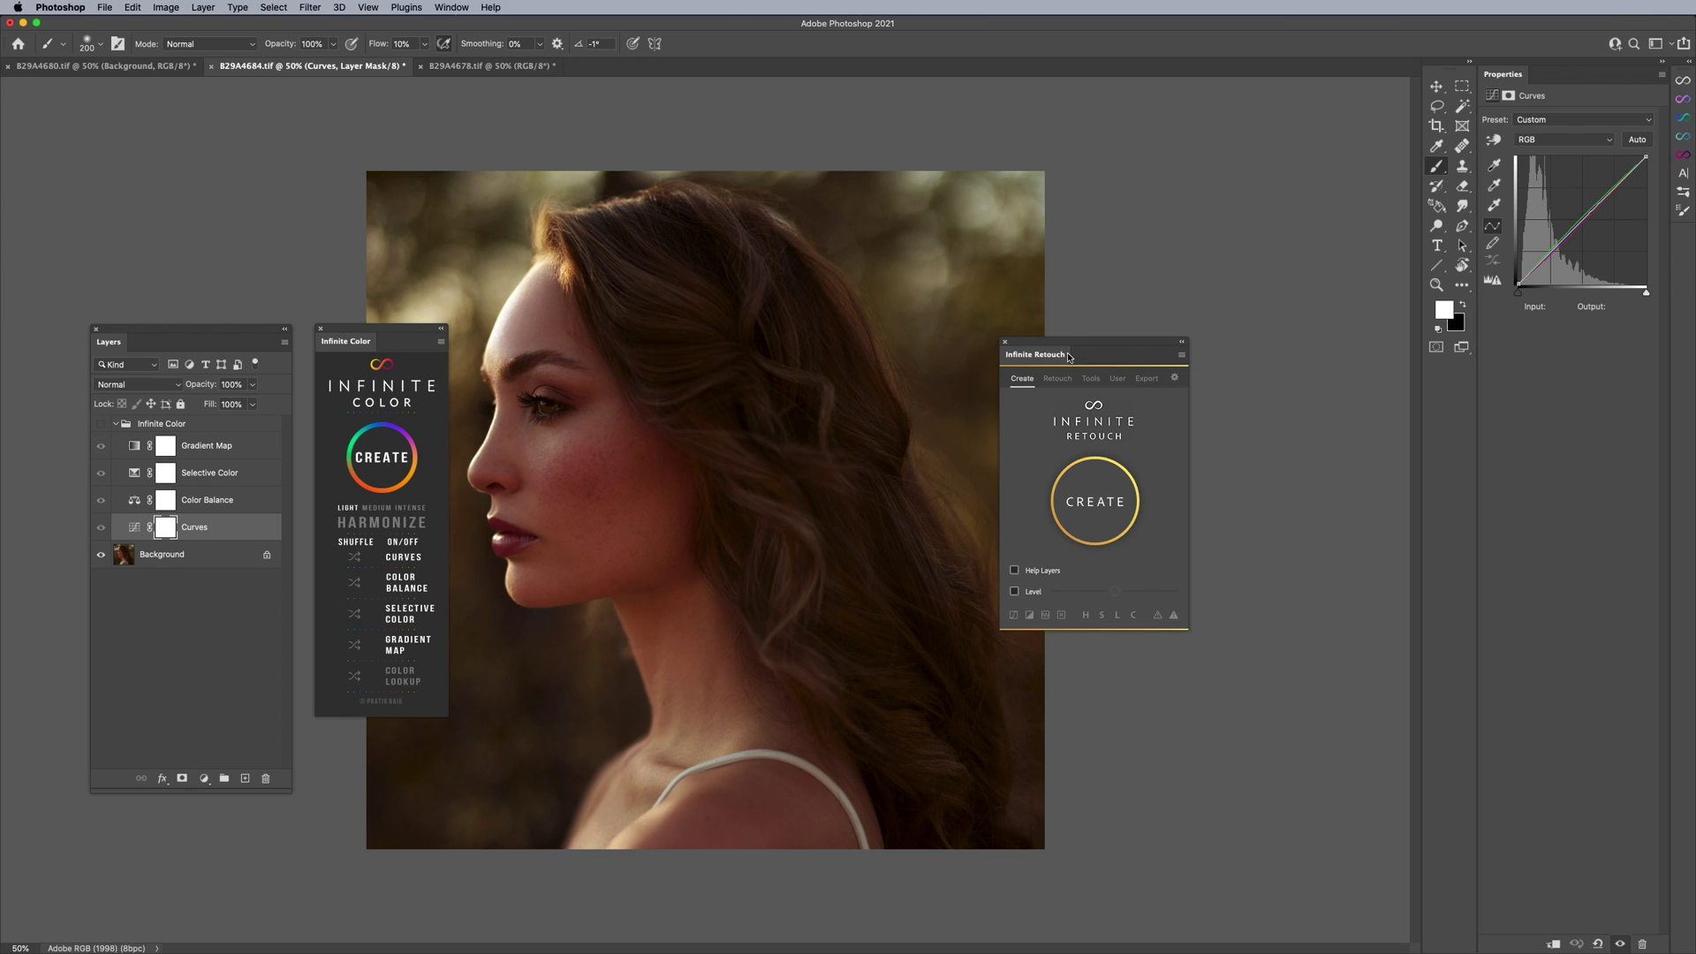
pyautogui.moveTo(1070, 358); pyautogui.dragTo(1048, 373)
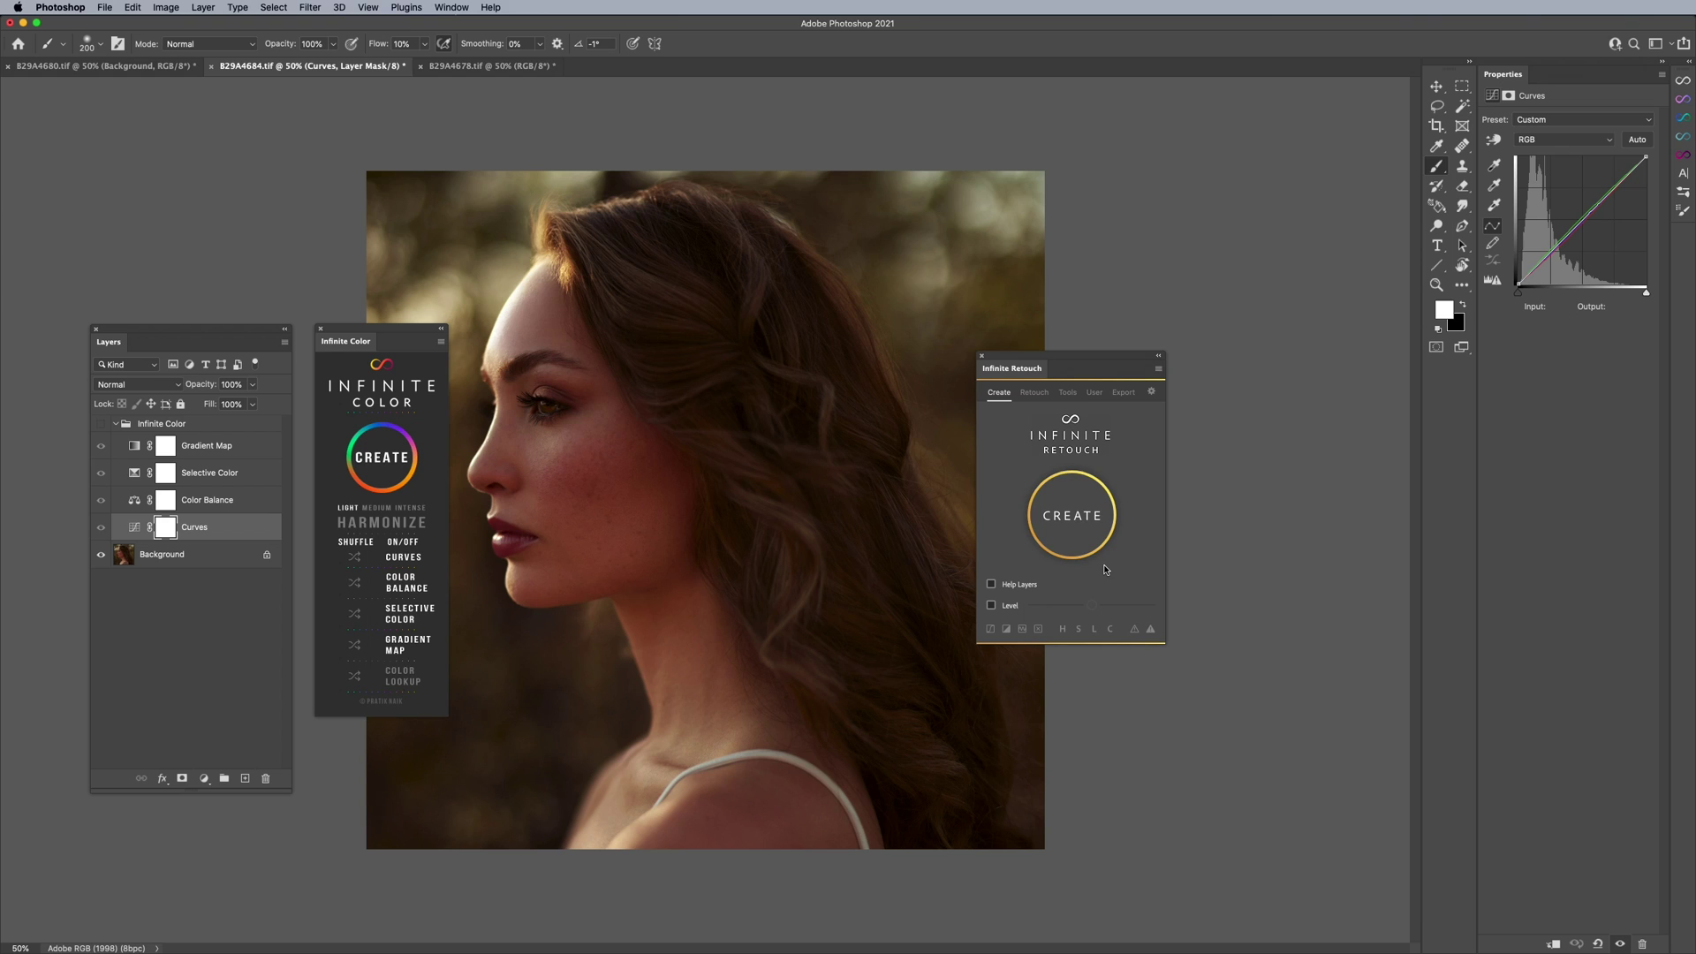
pyautogui.click(1033, 392)
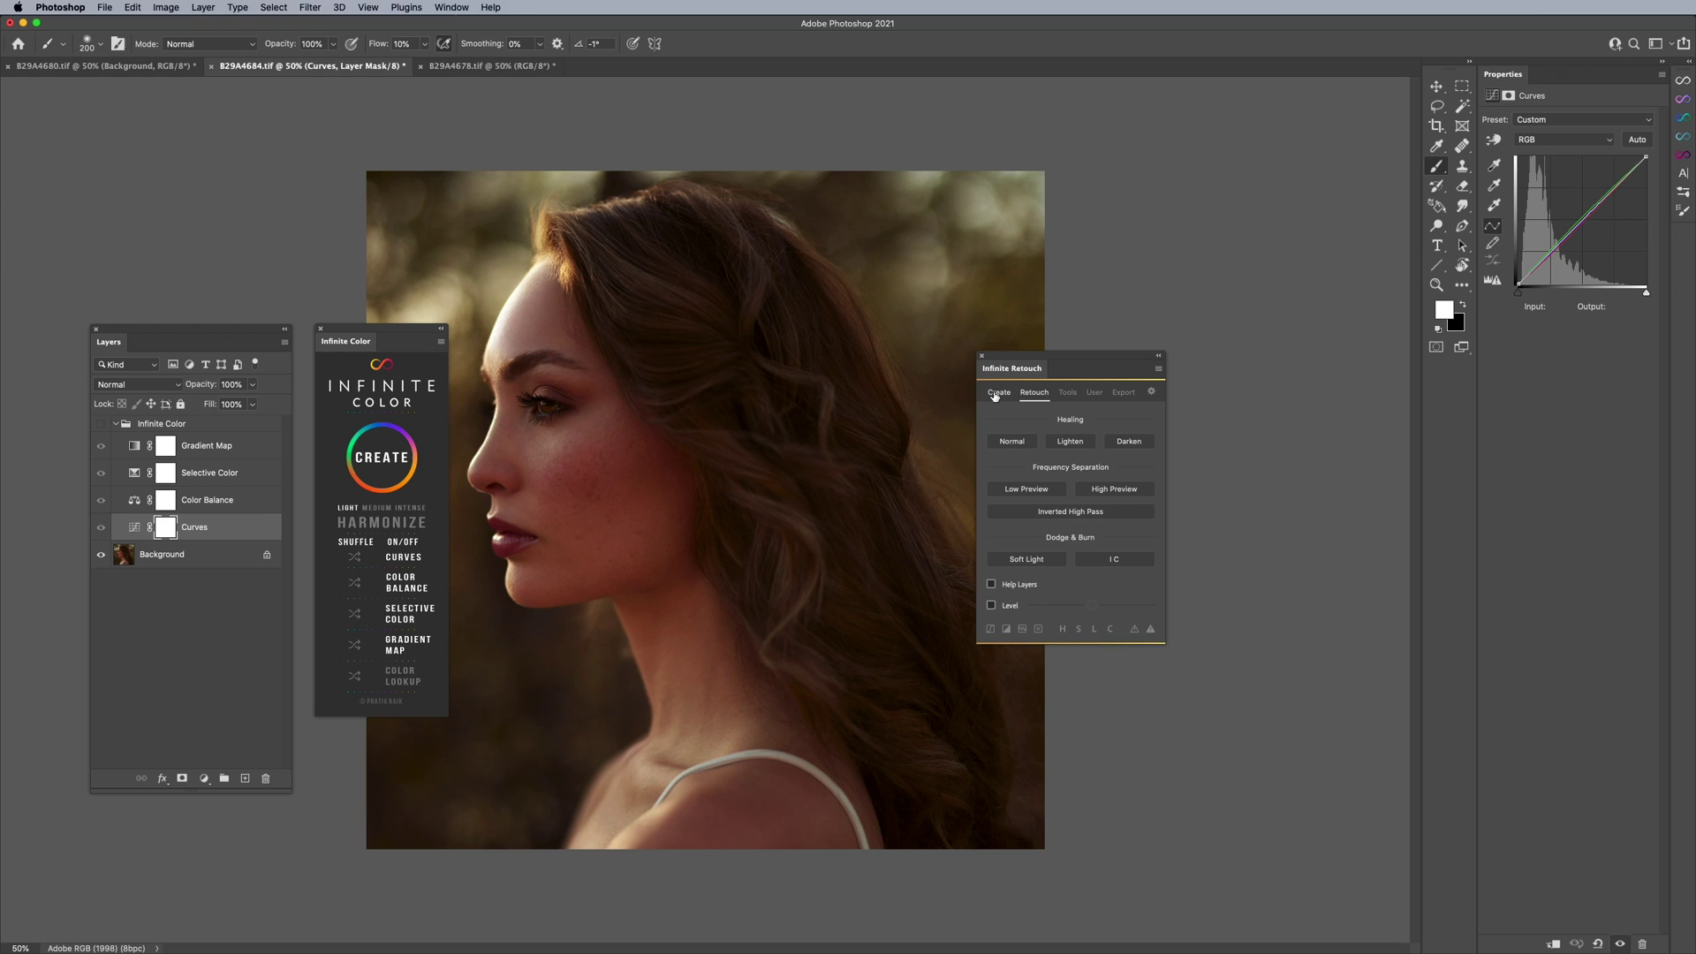
# - Run Create in Infinite Retouch, scroll the User Layers presets, and move the panel right
pyautogui.click(996, 393)
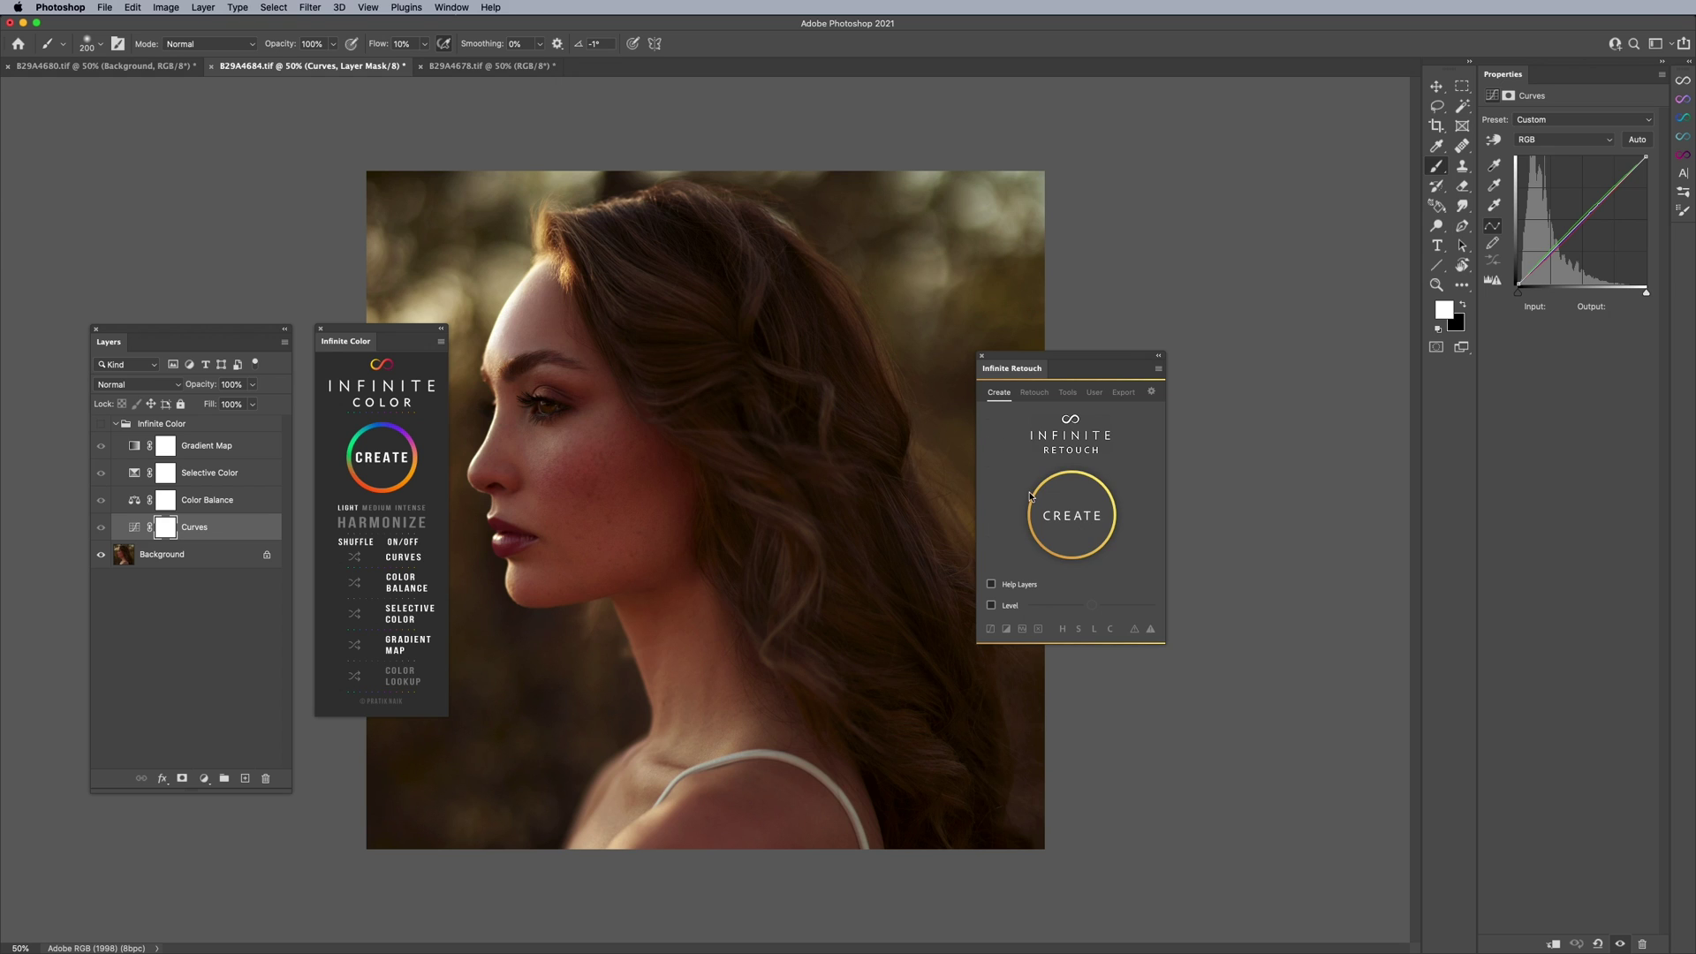
pyautogui.click(1074, 526)
pyautogui.click(1097, 395)
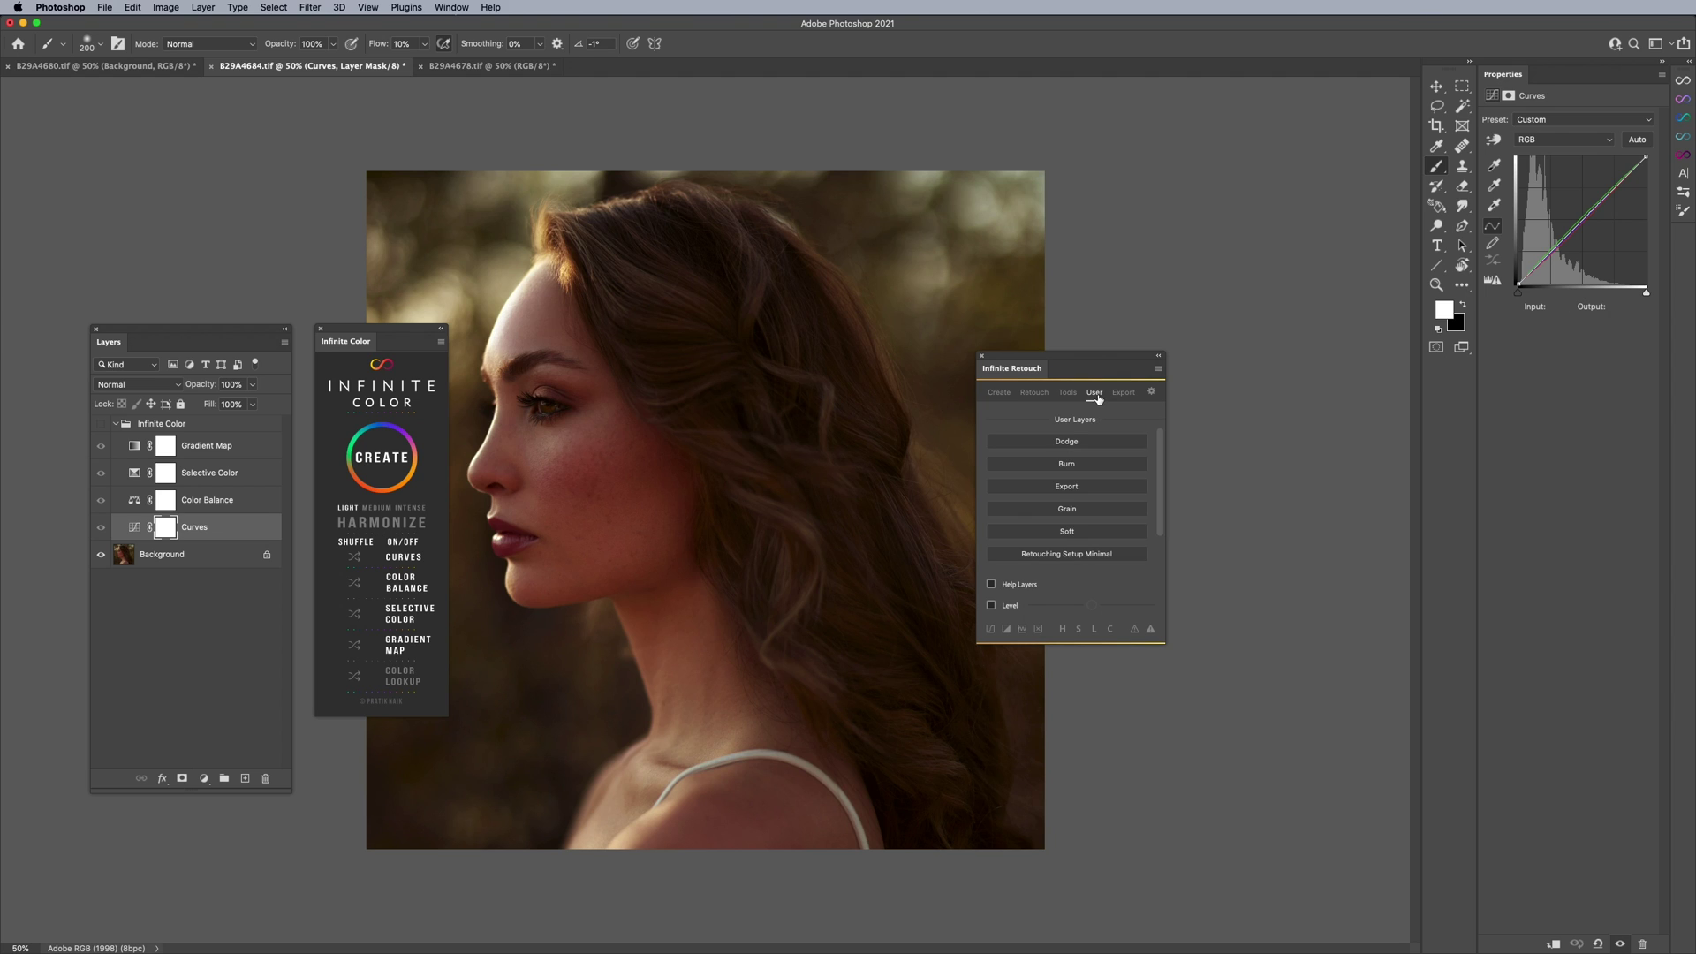
pyautogui.scroll(-3, 1092, 477)
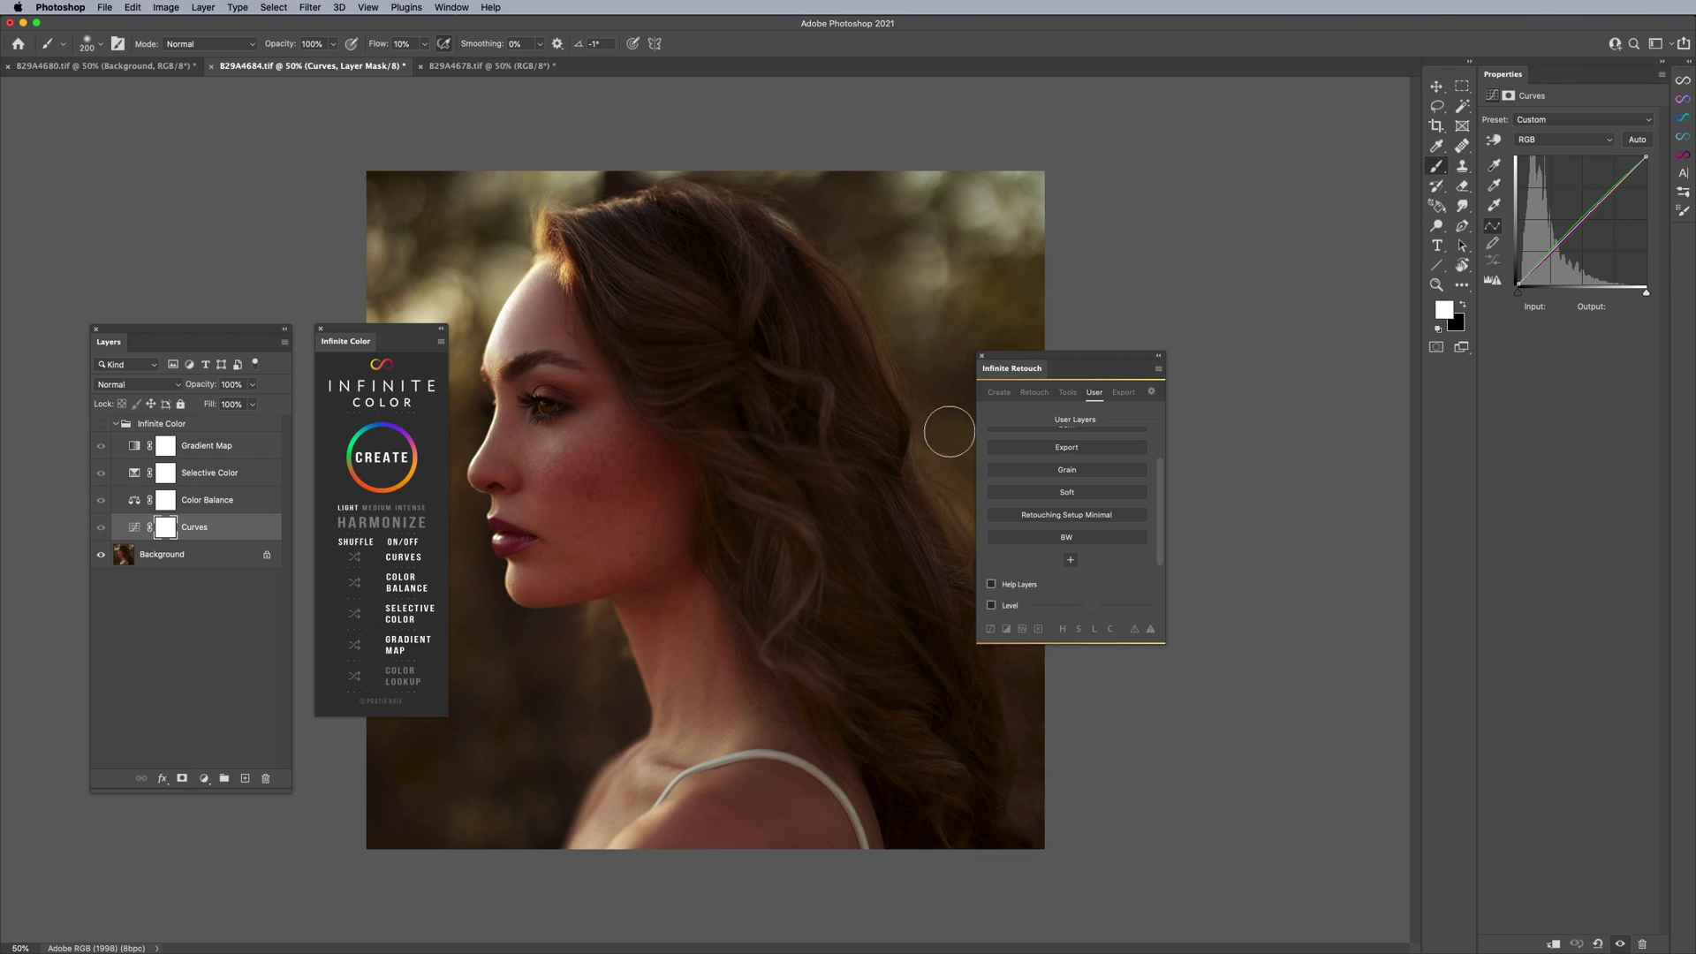
pyautogui.moveTo(1073, 359); pyautogui.dragTo(1229, 347)
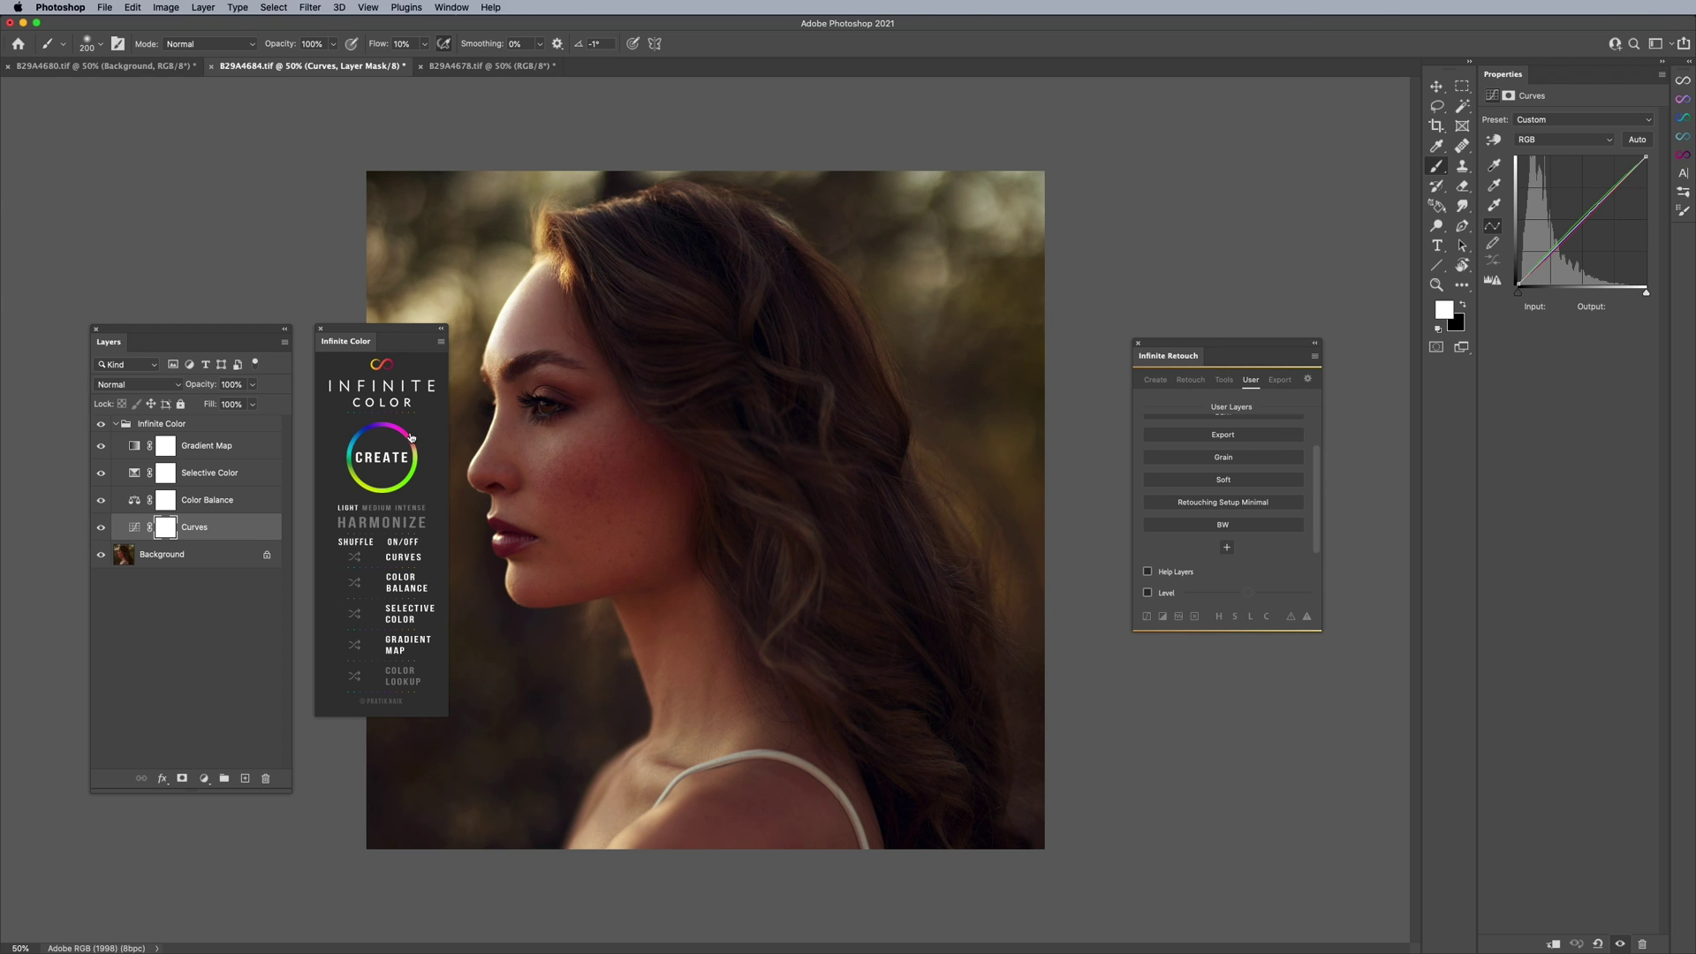
pyautogui.click(386, 456)
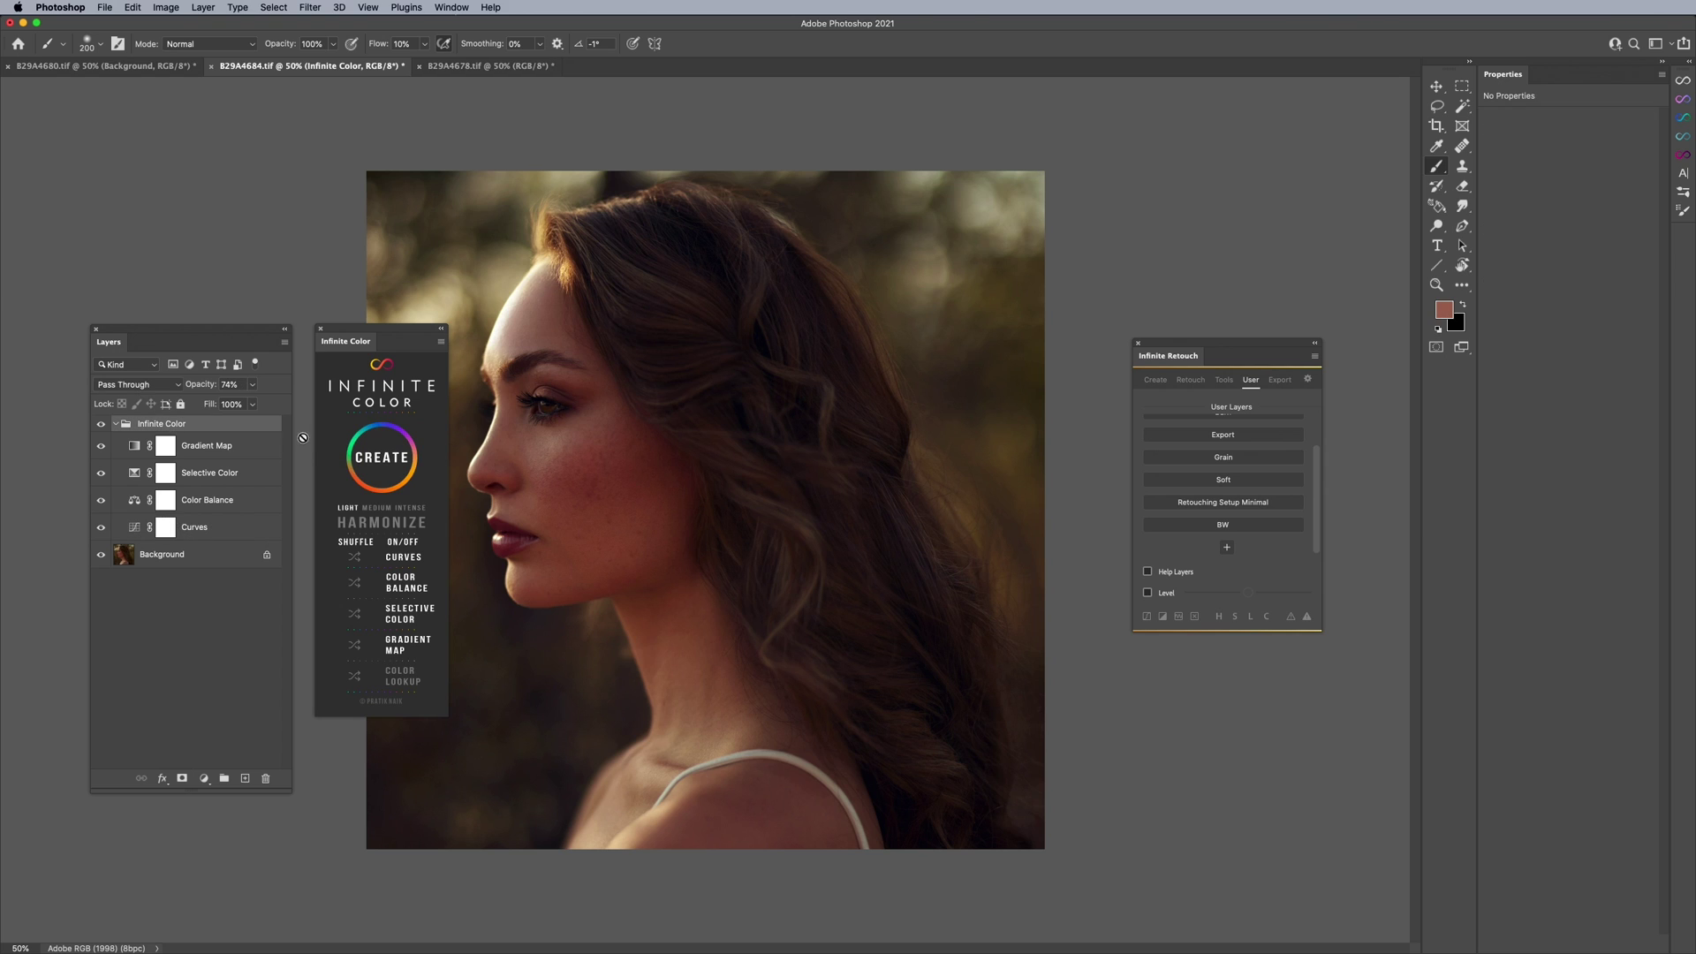
pyautogui.click(377, 457)
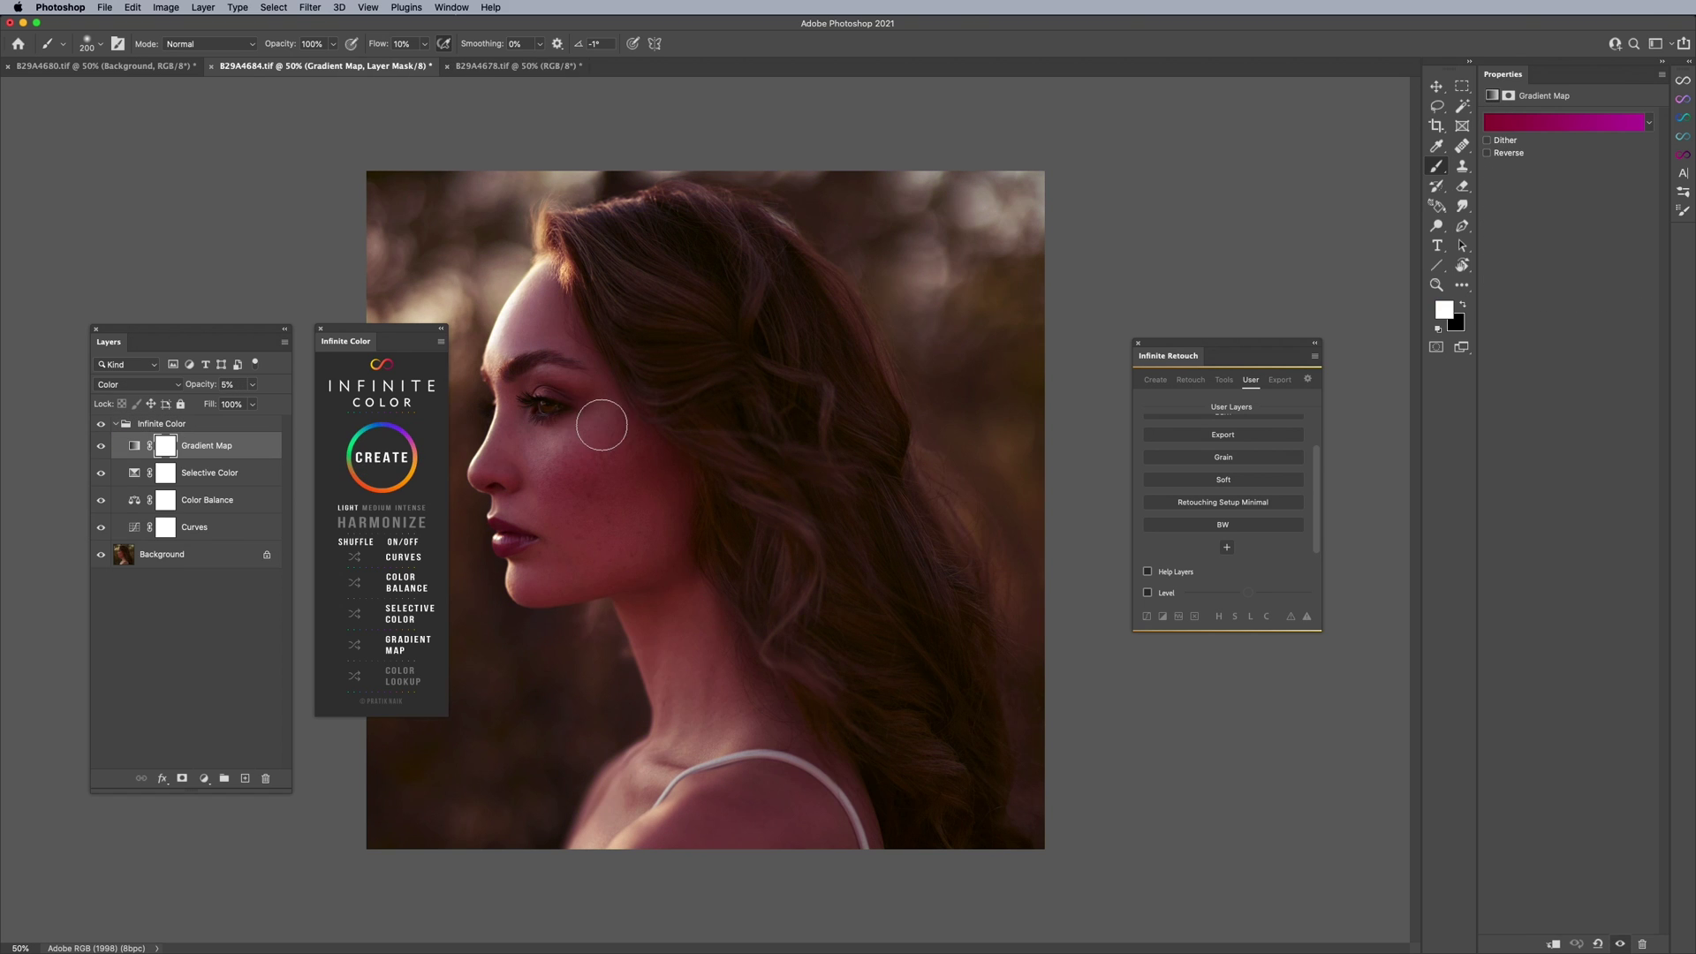
pyautogui.click(390, 457)
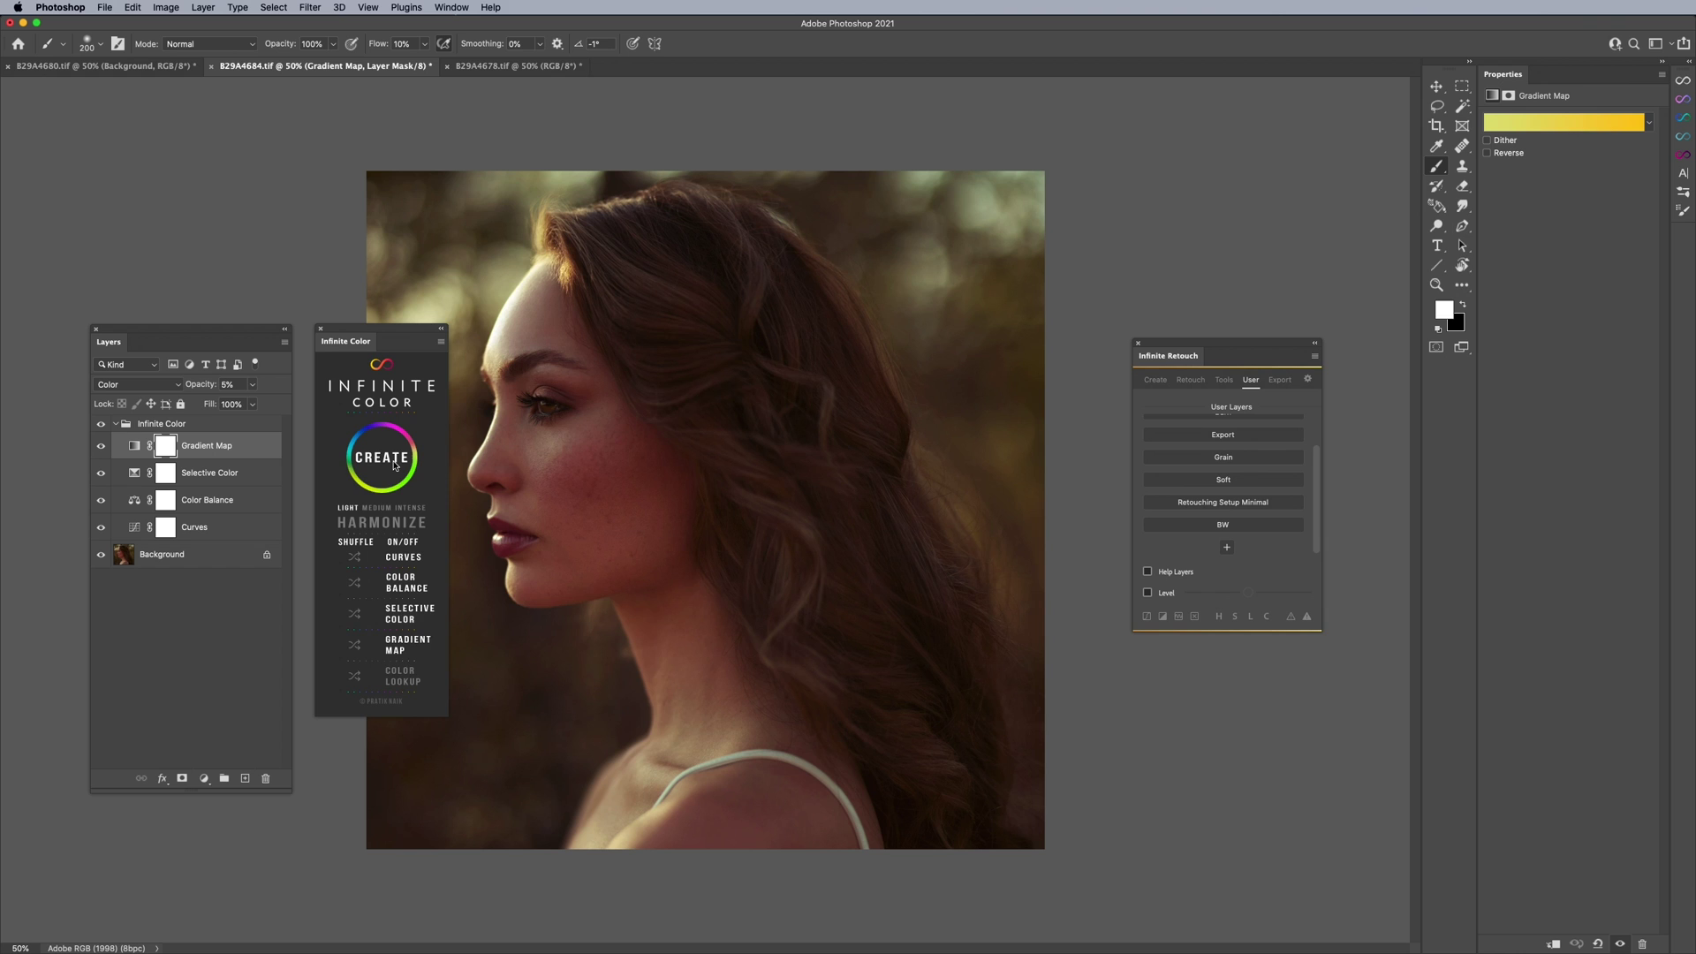
pyautogui.click(99, 424)
pyautogui.press('Tab')
pyautogui.press('Tab')
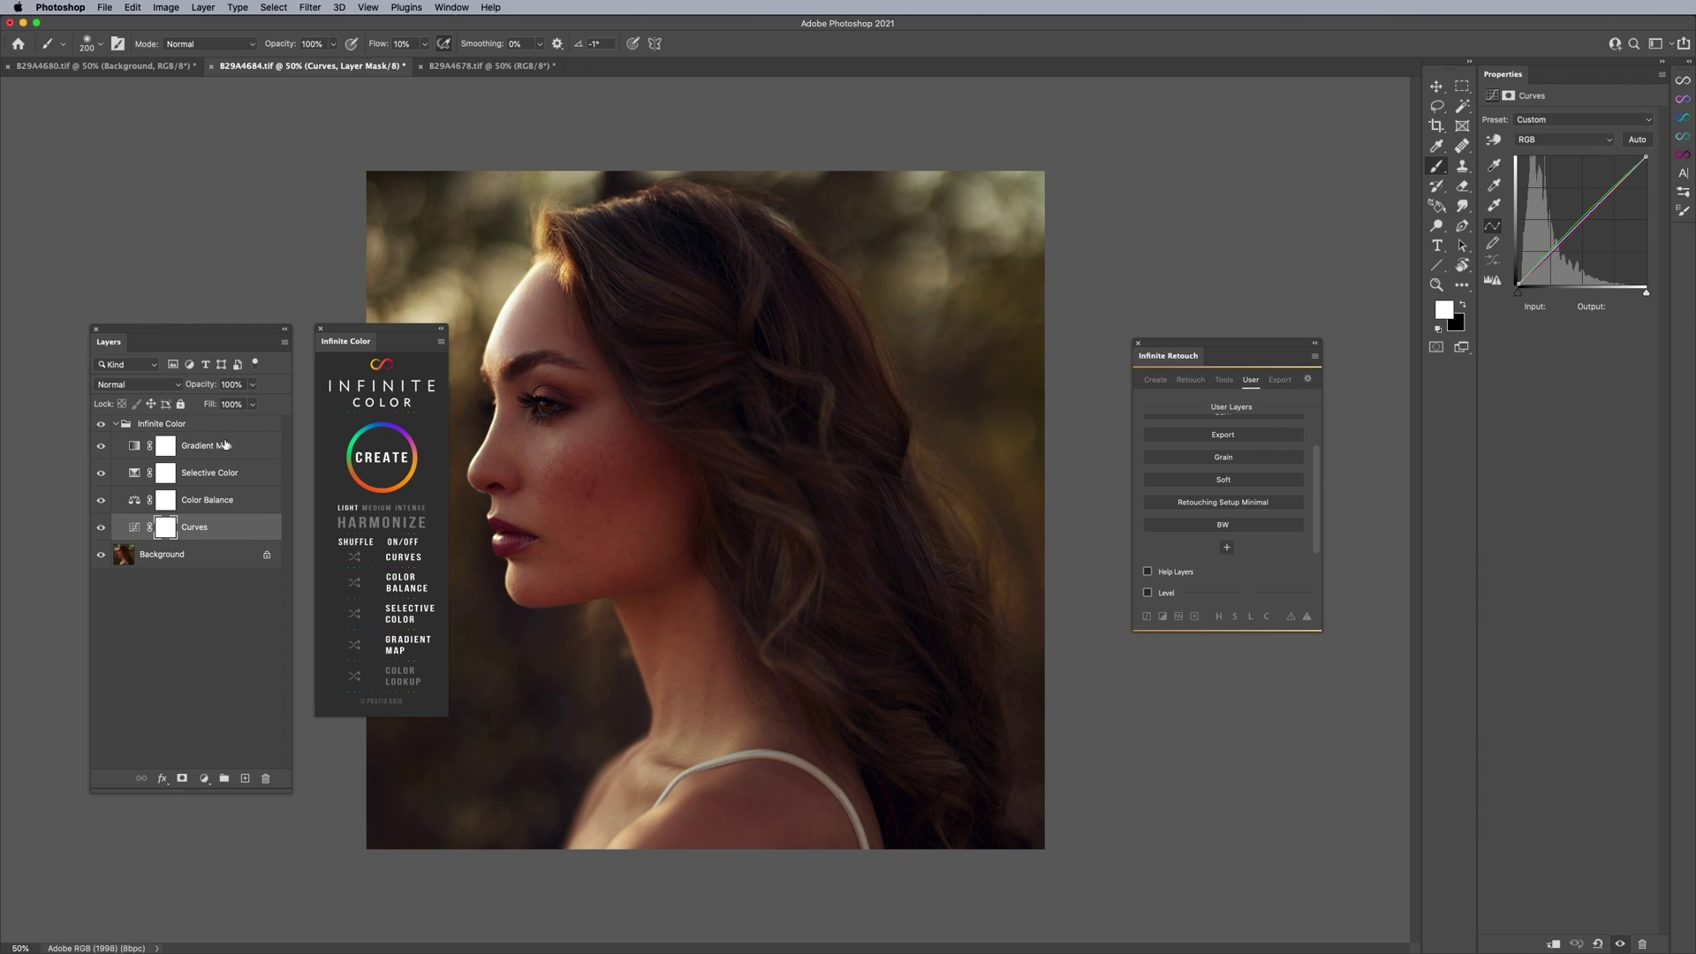
# - Close the Infinite Color panel, move the Layers panel, and return to the B29A4684 portrait
pyautogui.click(159, 427)
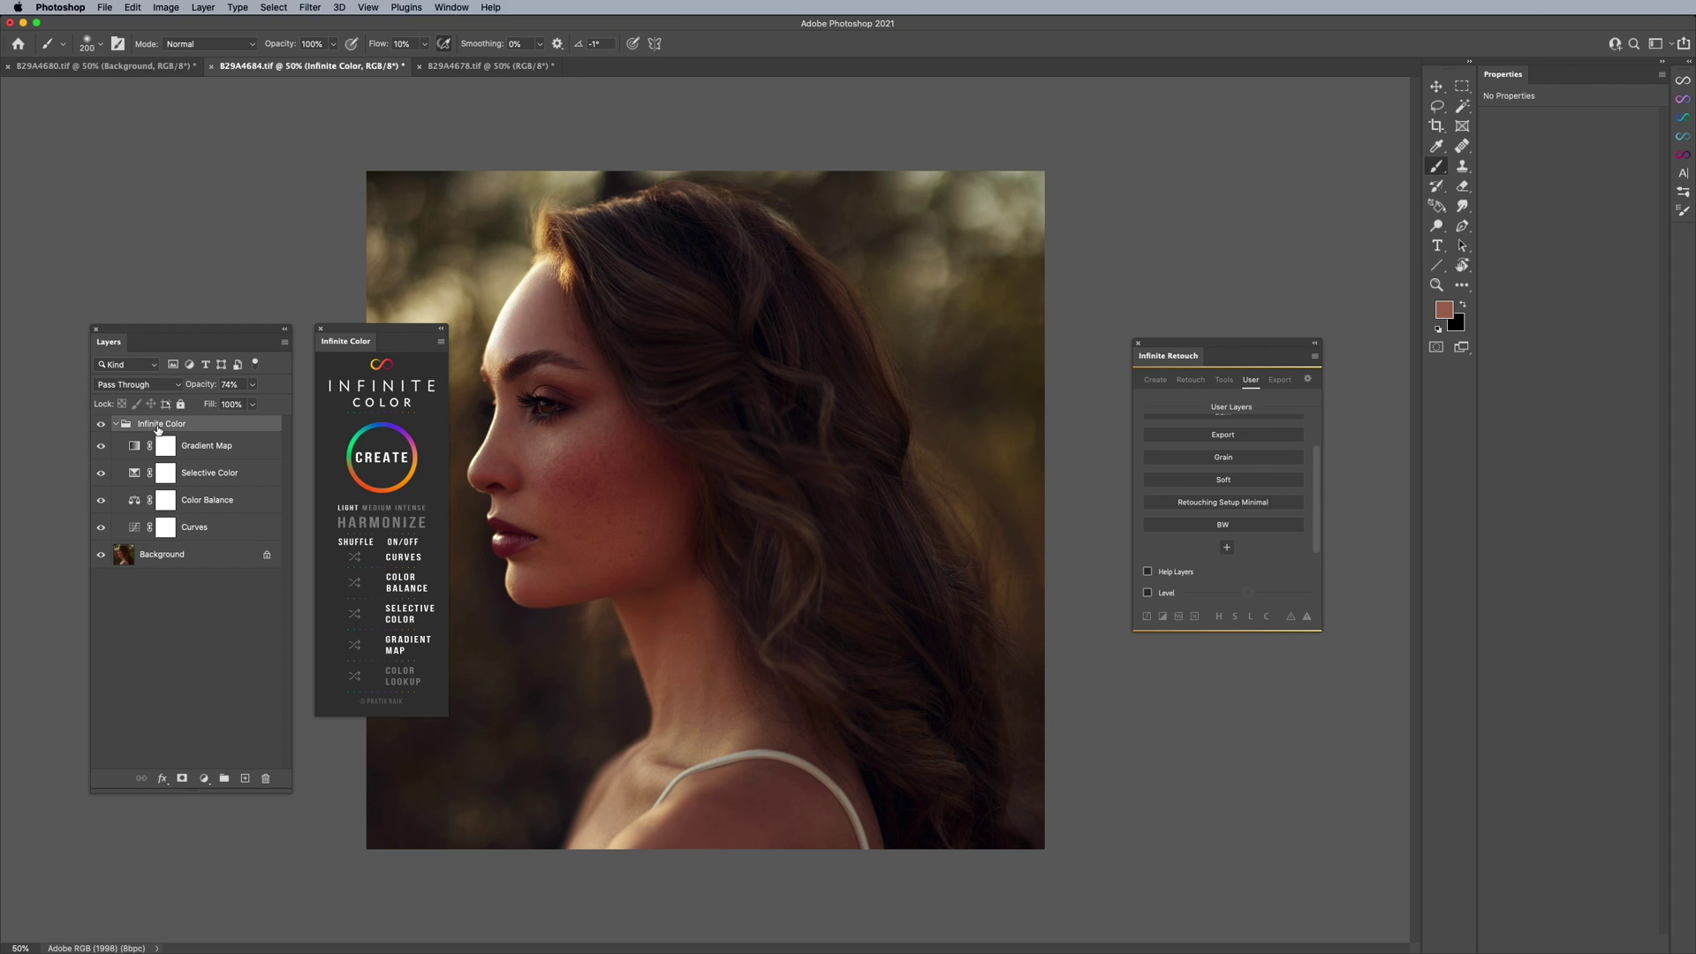
pyautogui.click(321, 330)
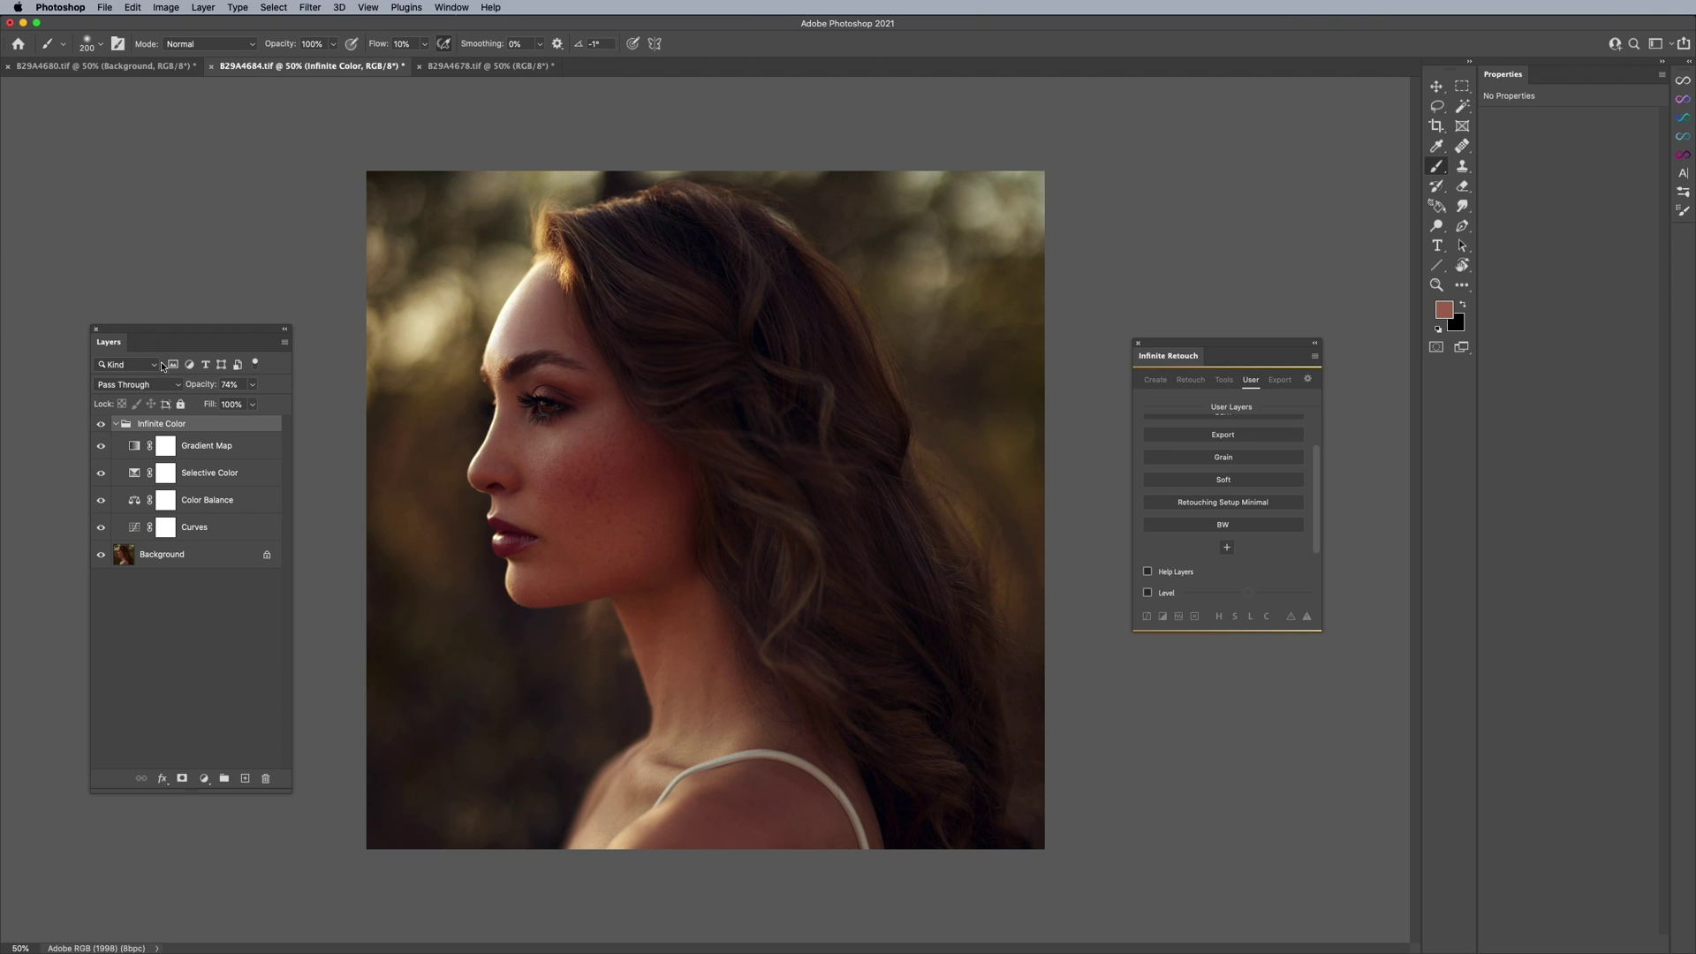
pyautogui.moveTo(175, 333); pyautogui.dragTo(303, 318)
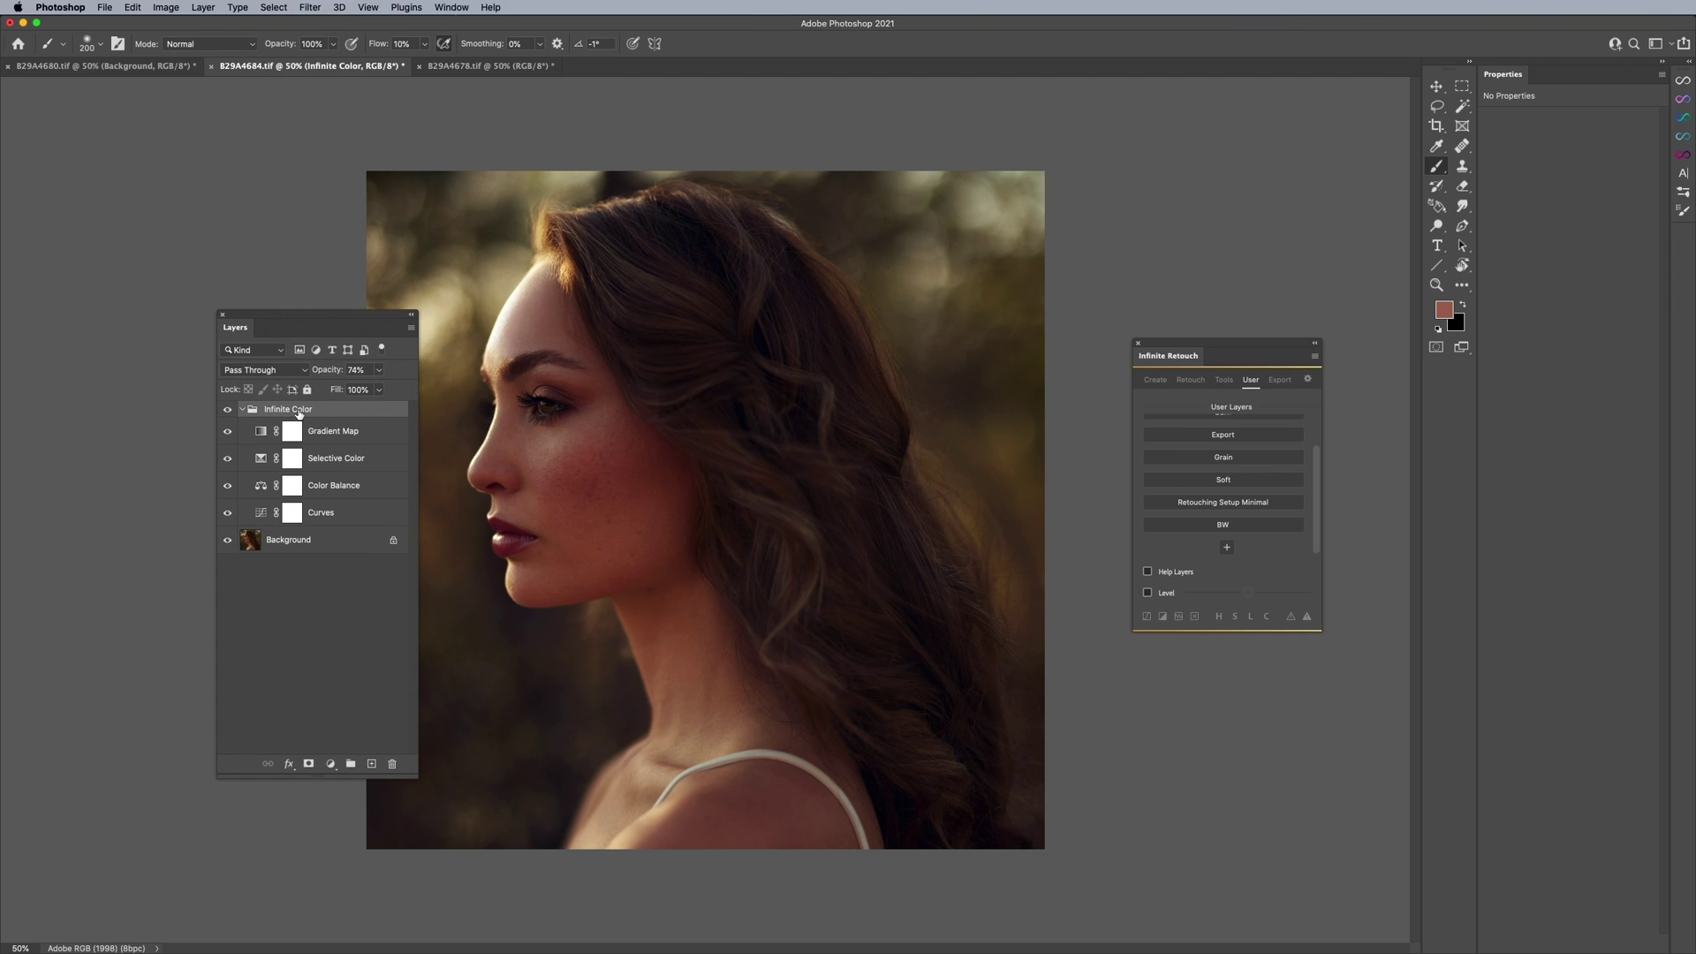
pyautogui.click(491, 66)
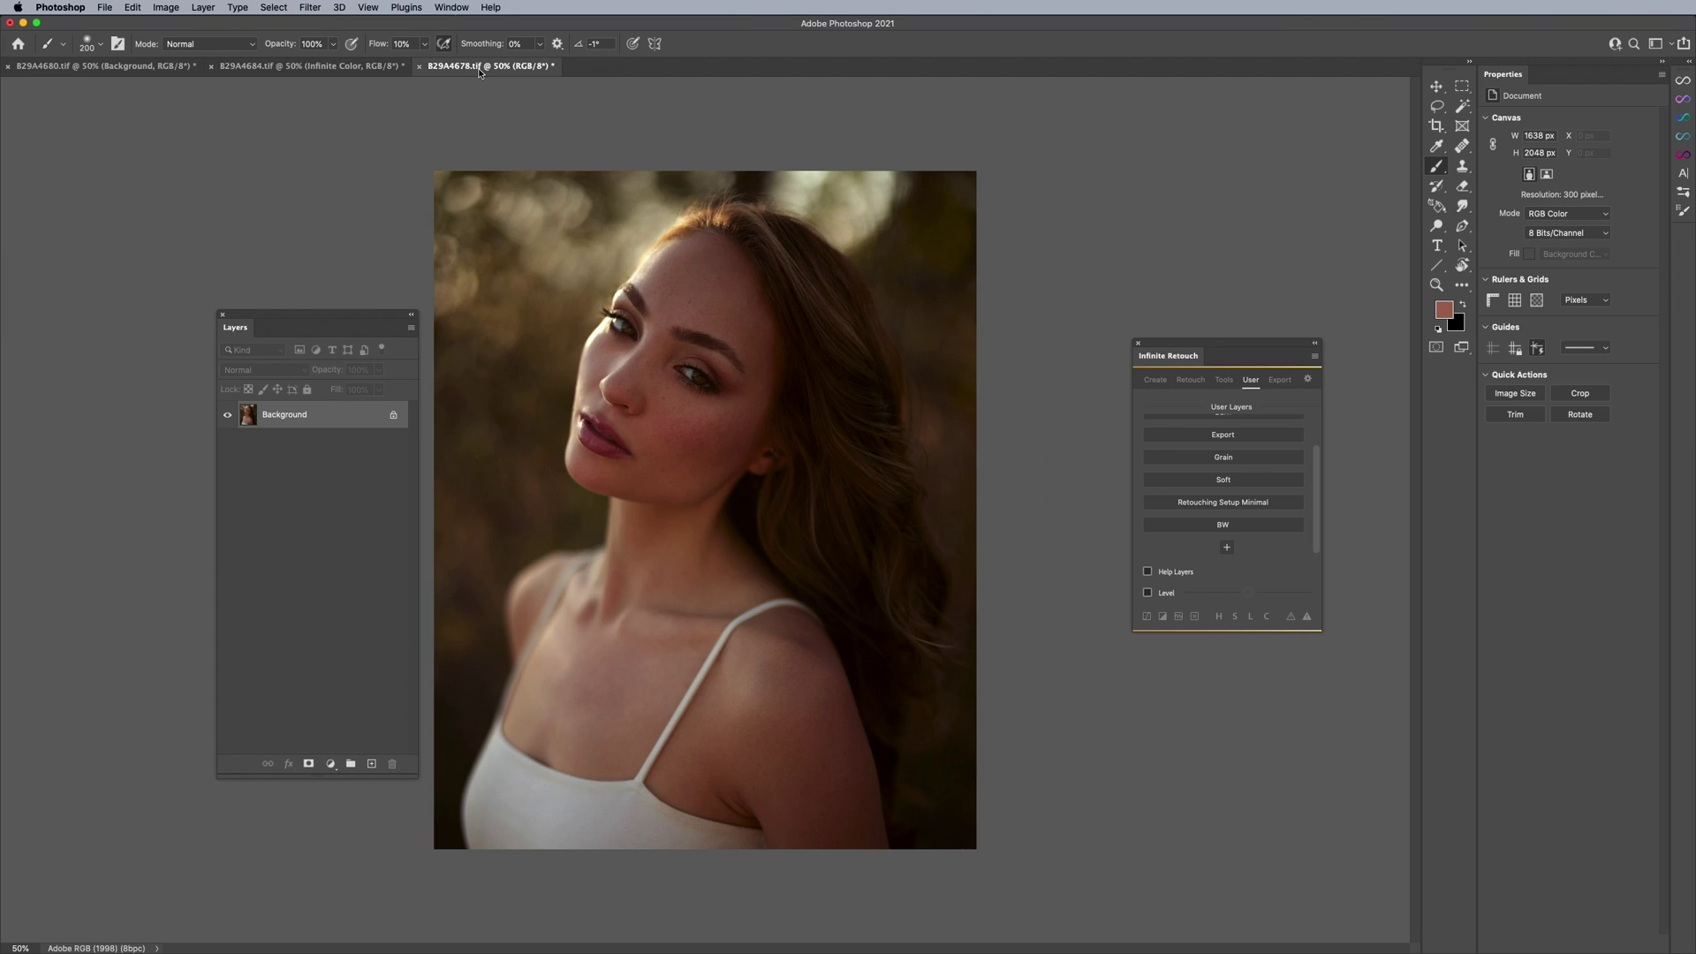
pyautogui.hotkey('ctrl', 'Tab')
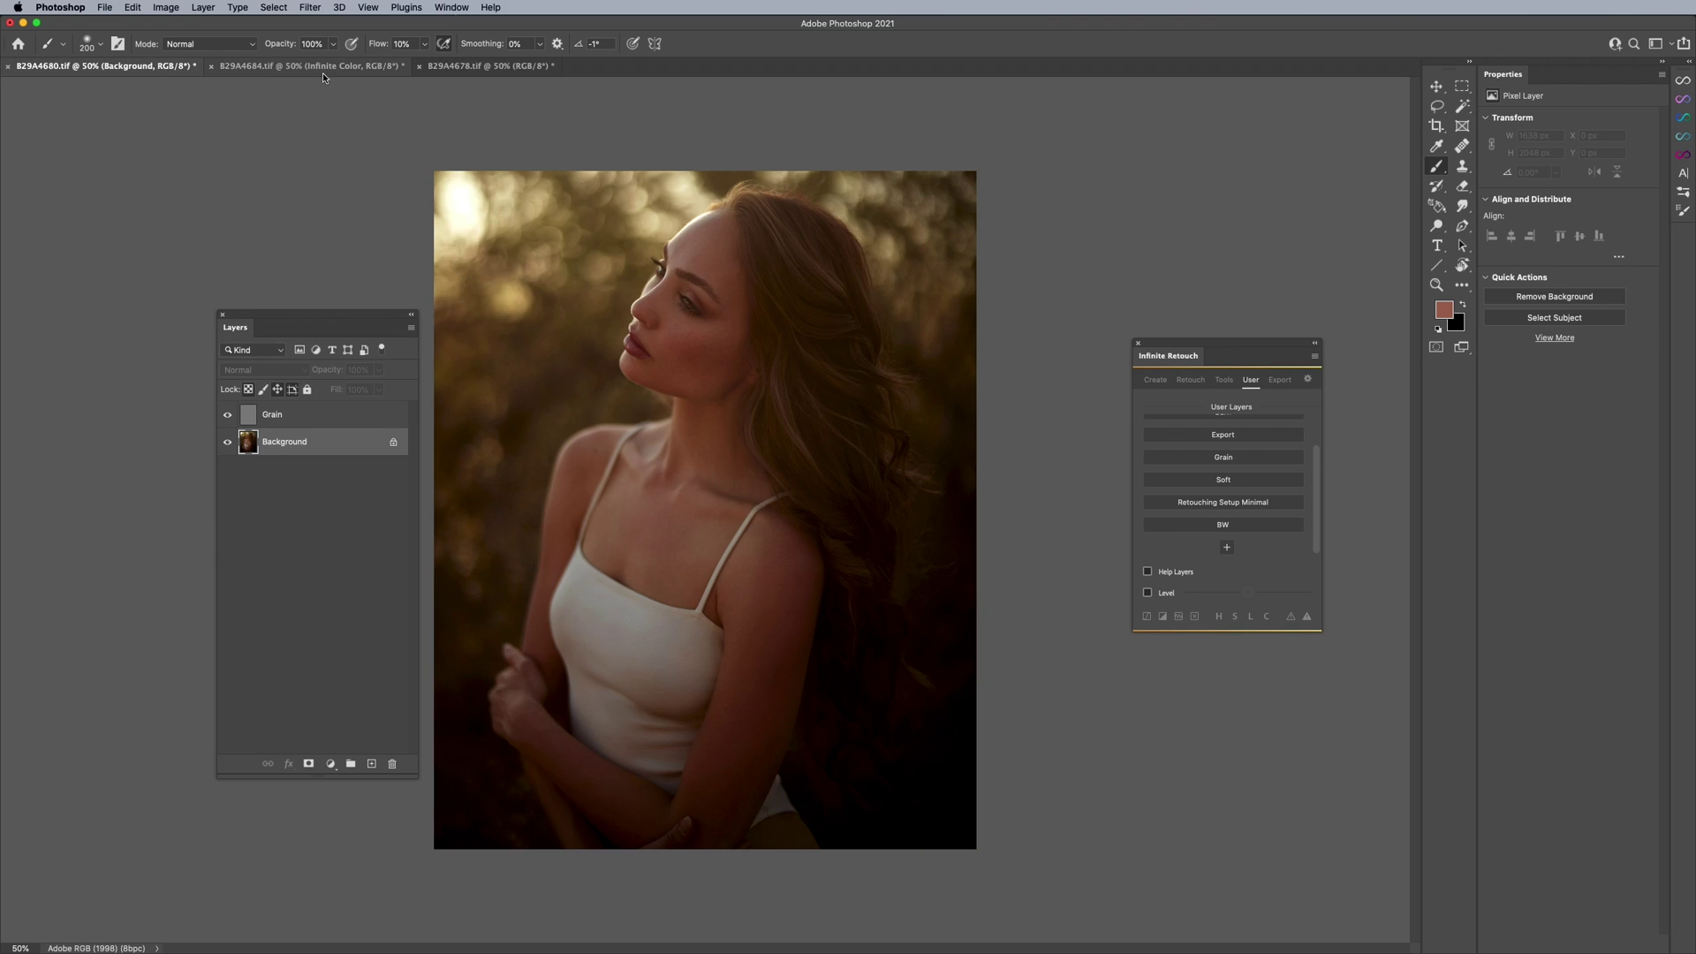
pyautogui.click(321, 72)
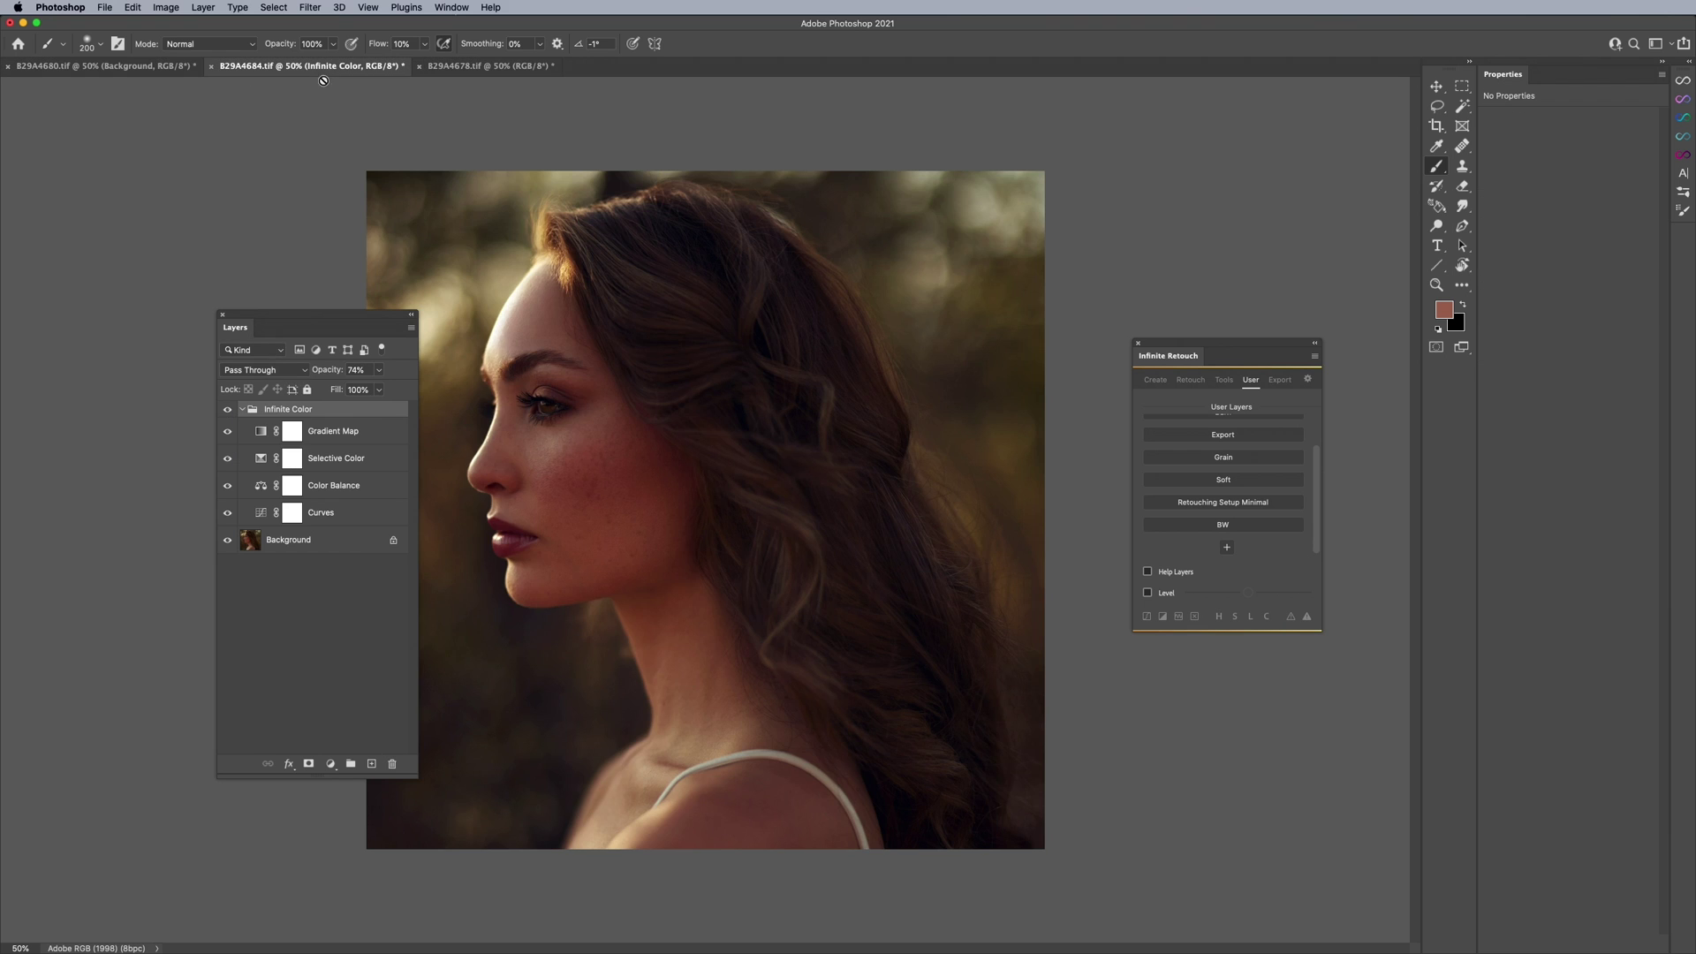
# - Rename the Infinite Color group to 'Color Grade' and select its adjustment layers
pyautogui.doubleClick(302, 409)
pyautogui.write('Color Grade')
pyautogui.press('Return')
pyautogui.keyDown('shift'); pyautogui.click(339, 519); pyautogui.keyUp('shift')
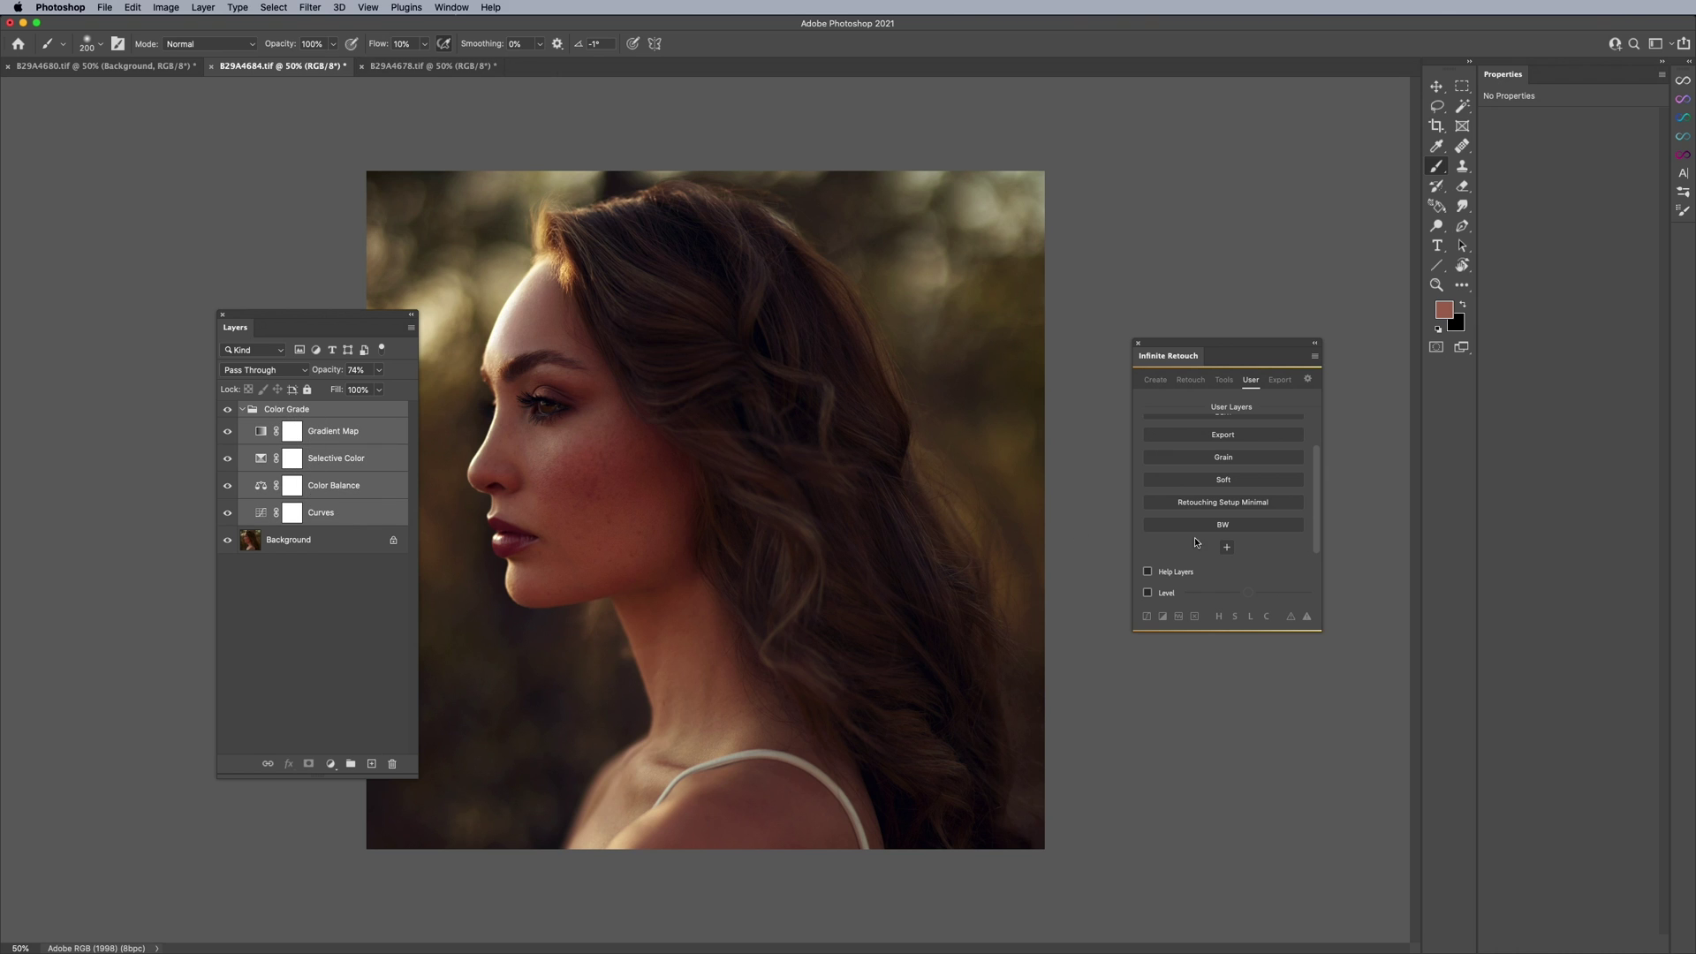
# - Add a user preset named 'Purple Shadows' and save the selected Color Grade layers into it
pyautogui.moveTo(1227, 345); pyautogui.dragTo(971, 392)
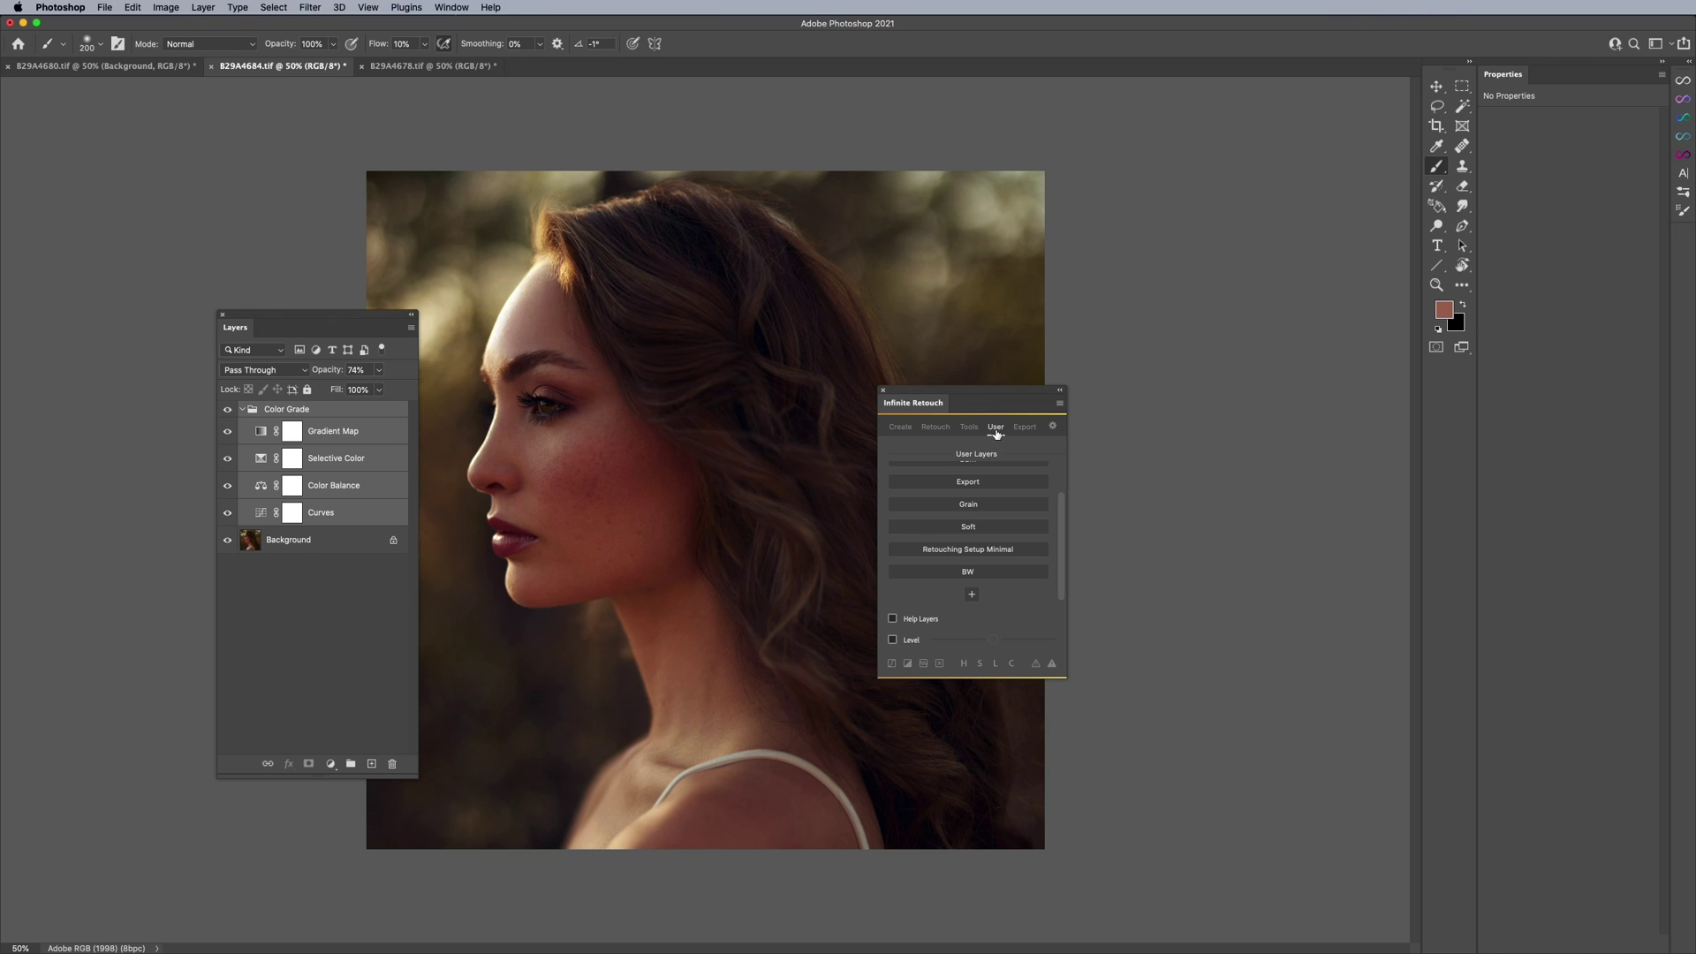
pyautogui.click(970, 596)
pyautogui.rightClick(973, 597)
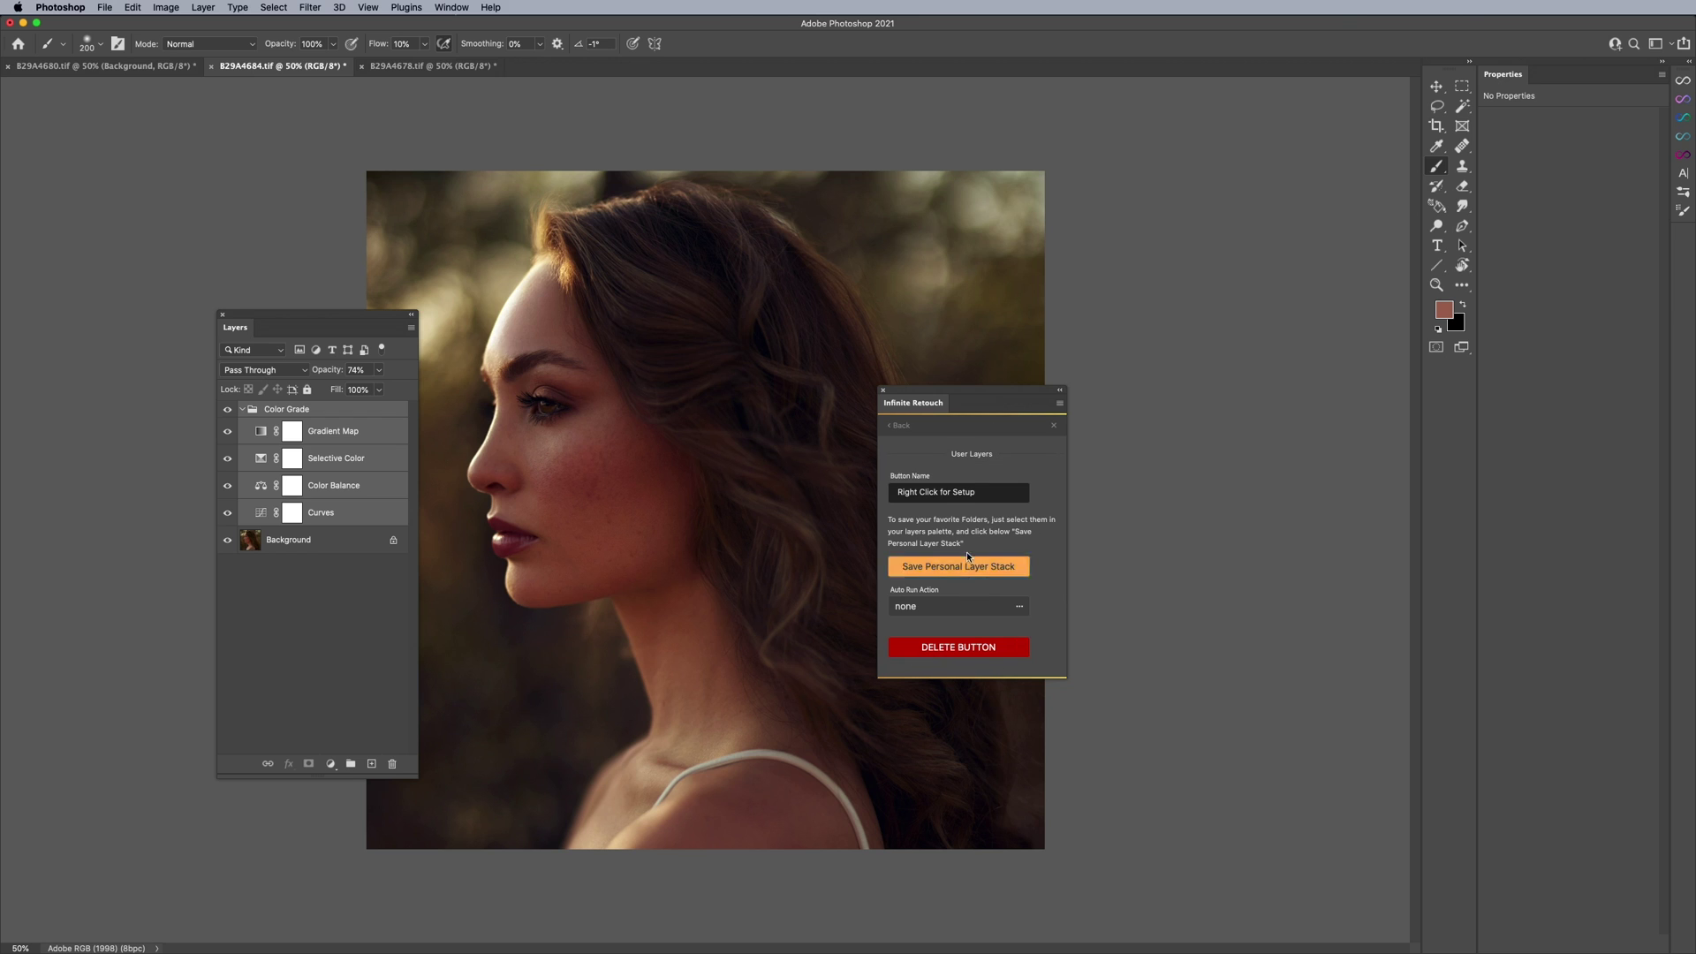
pyautogui.tripleClick(959, 491)
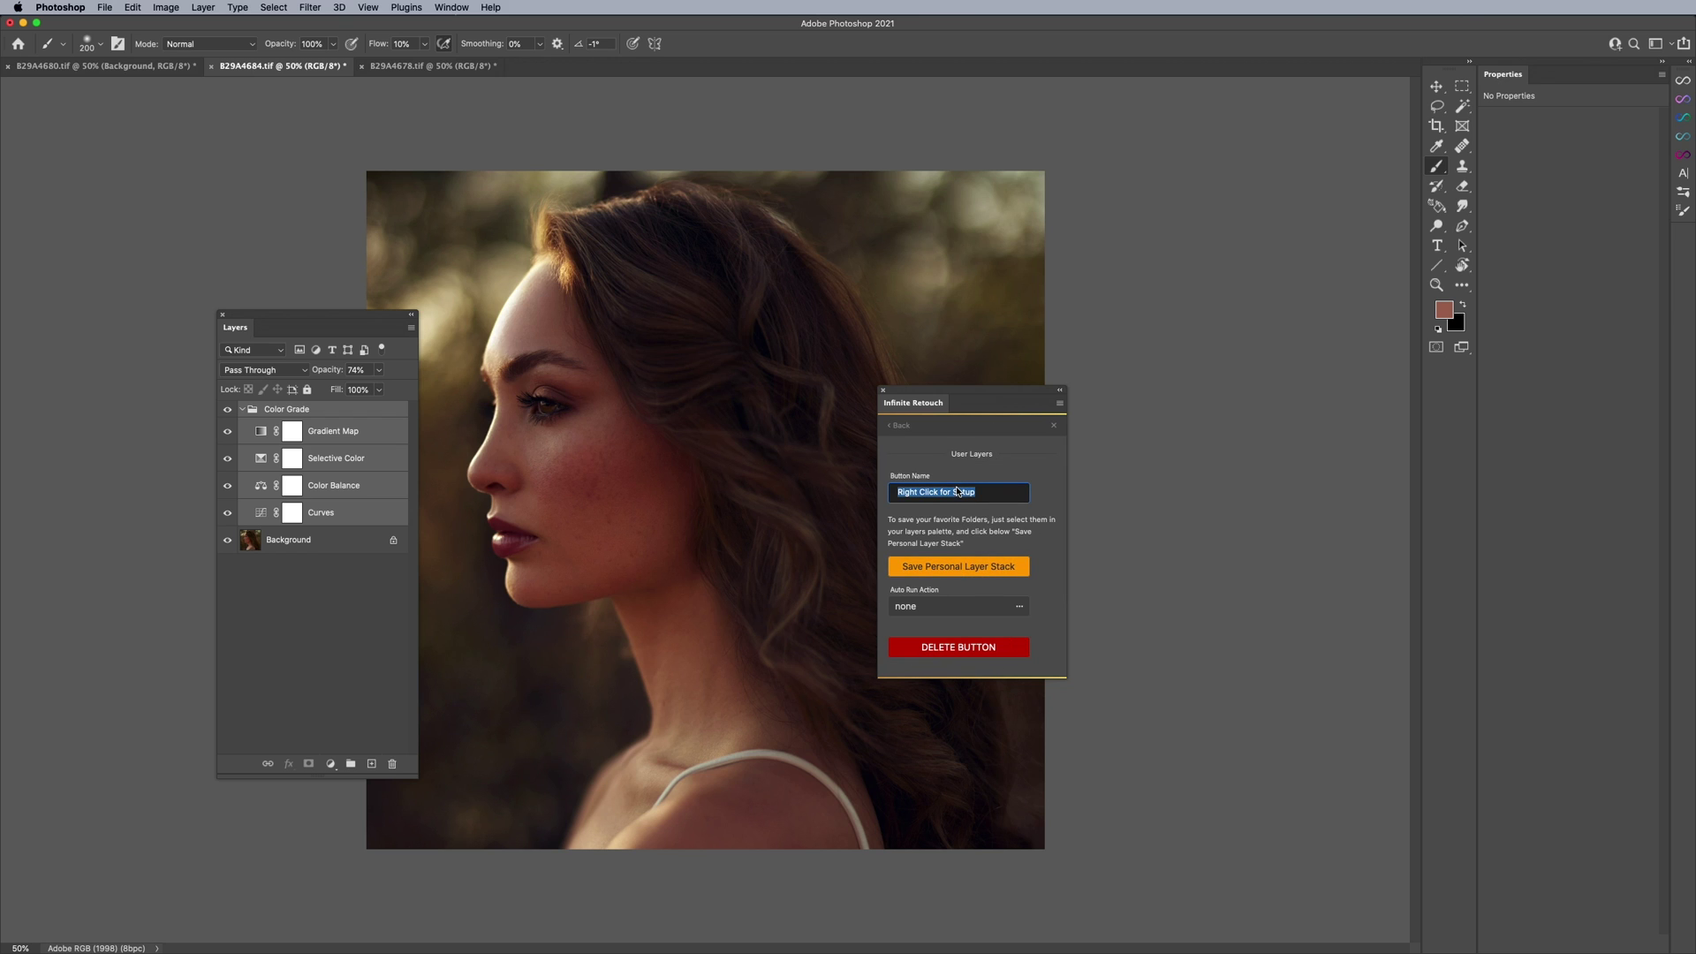
pyautogui.write('Purple Shadows')
pyautogui.click(956, 565)
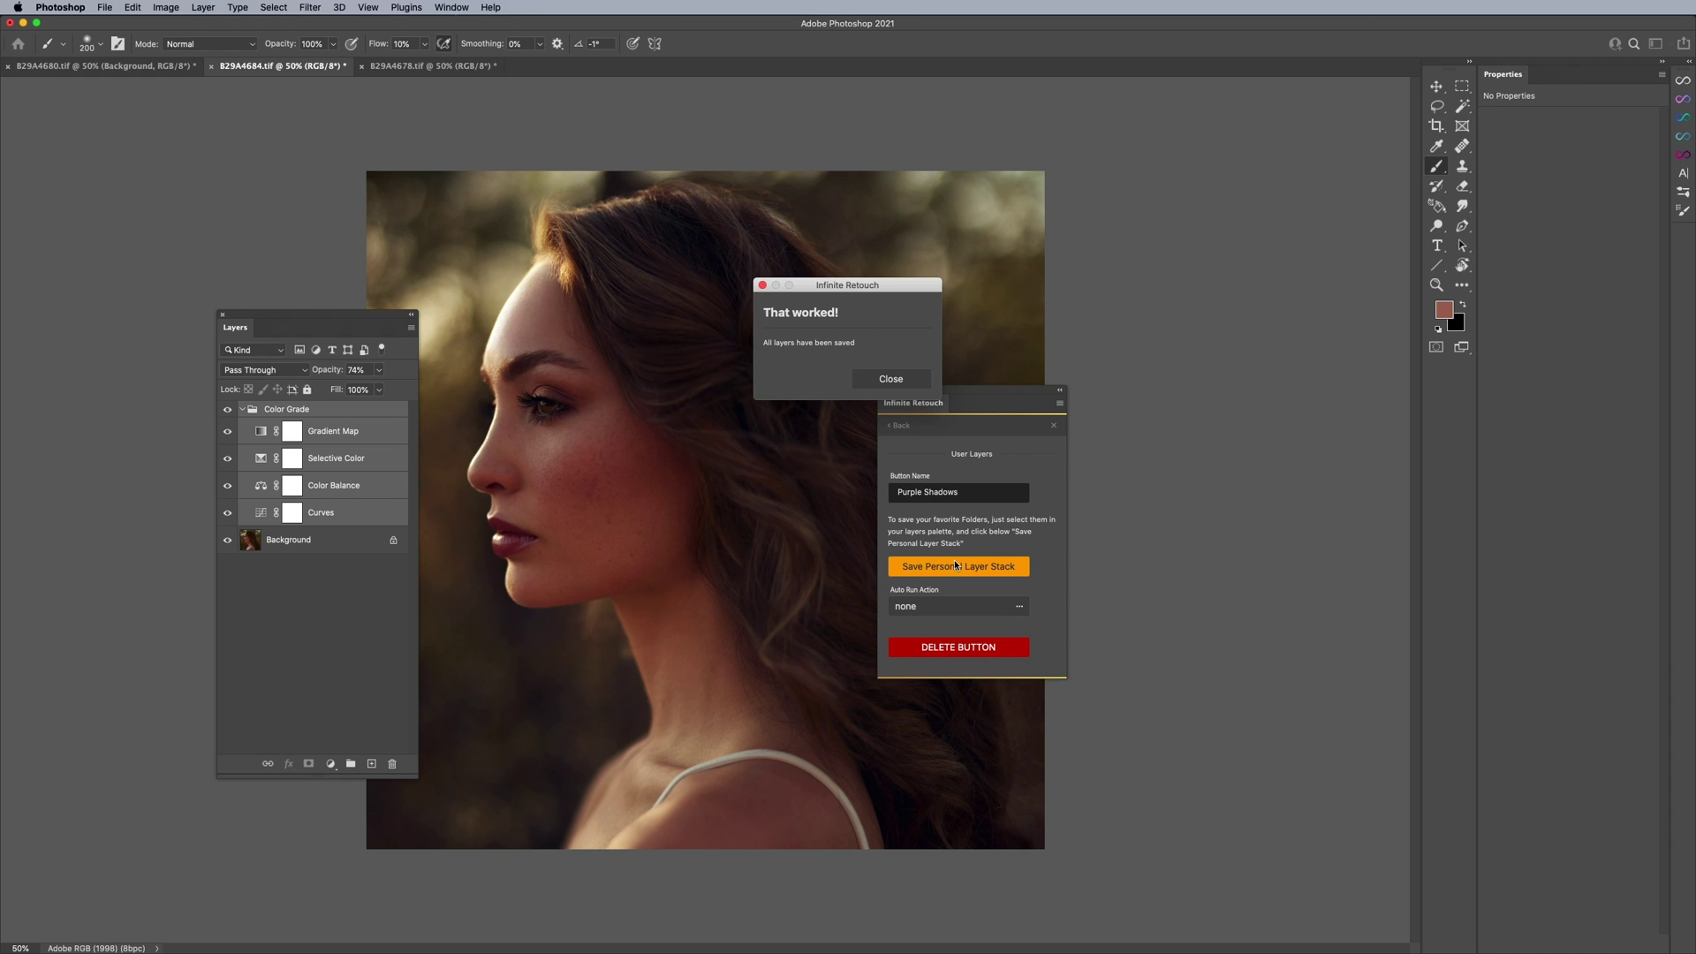
pyautogui.click(891, 378)
# - Apply Purple Shadows to the B29A4678 portrait and expand its new Color Grade group
pyautogui.click(899, 425)
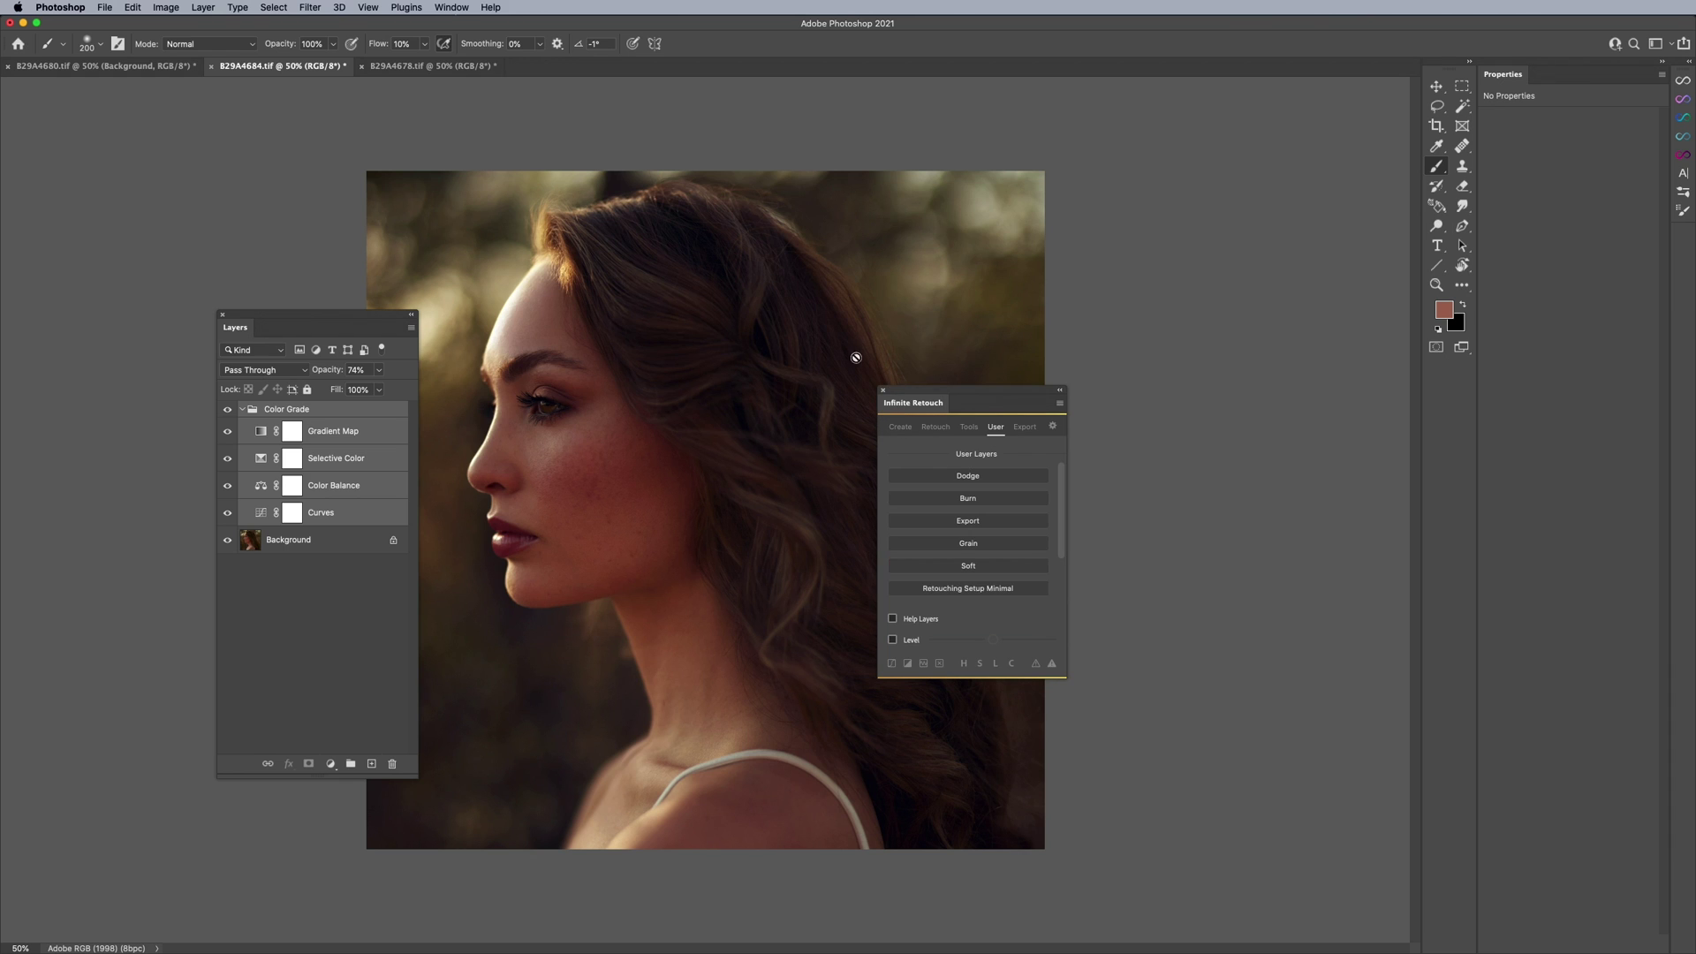
pyautogui.click(378, 66)
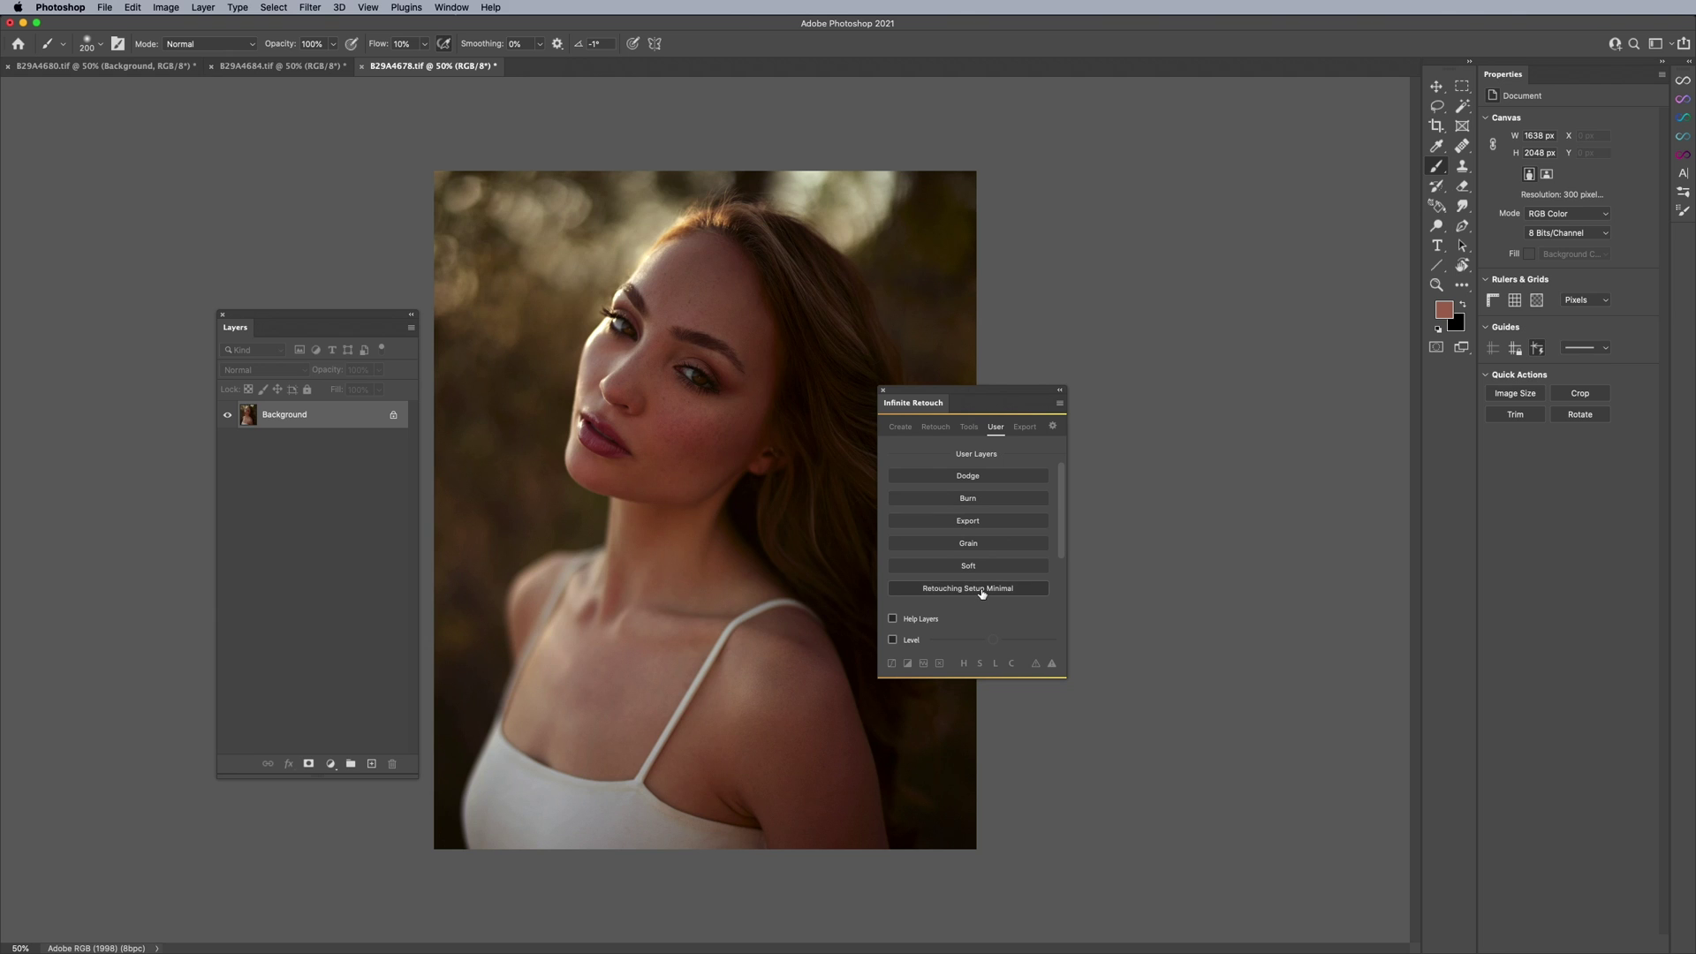
pyautogui.scroll(-2, 980, 591)
pyautogui.click(973, 577)
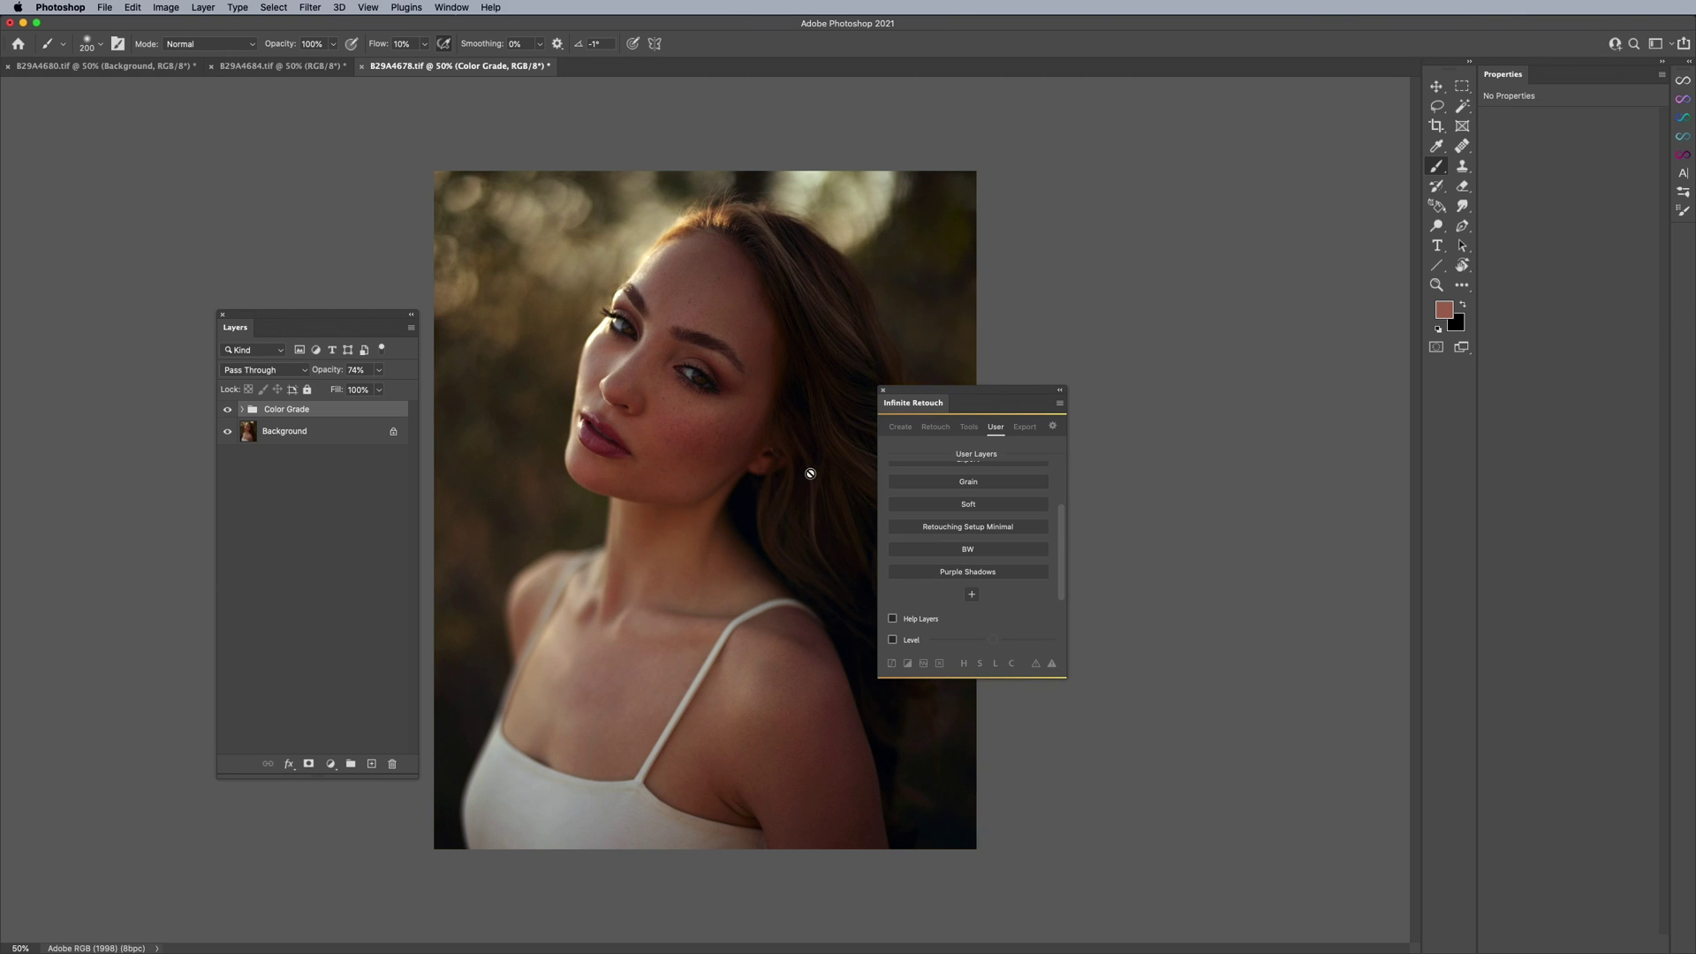
pyautogui.click(241, 409)
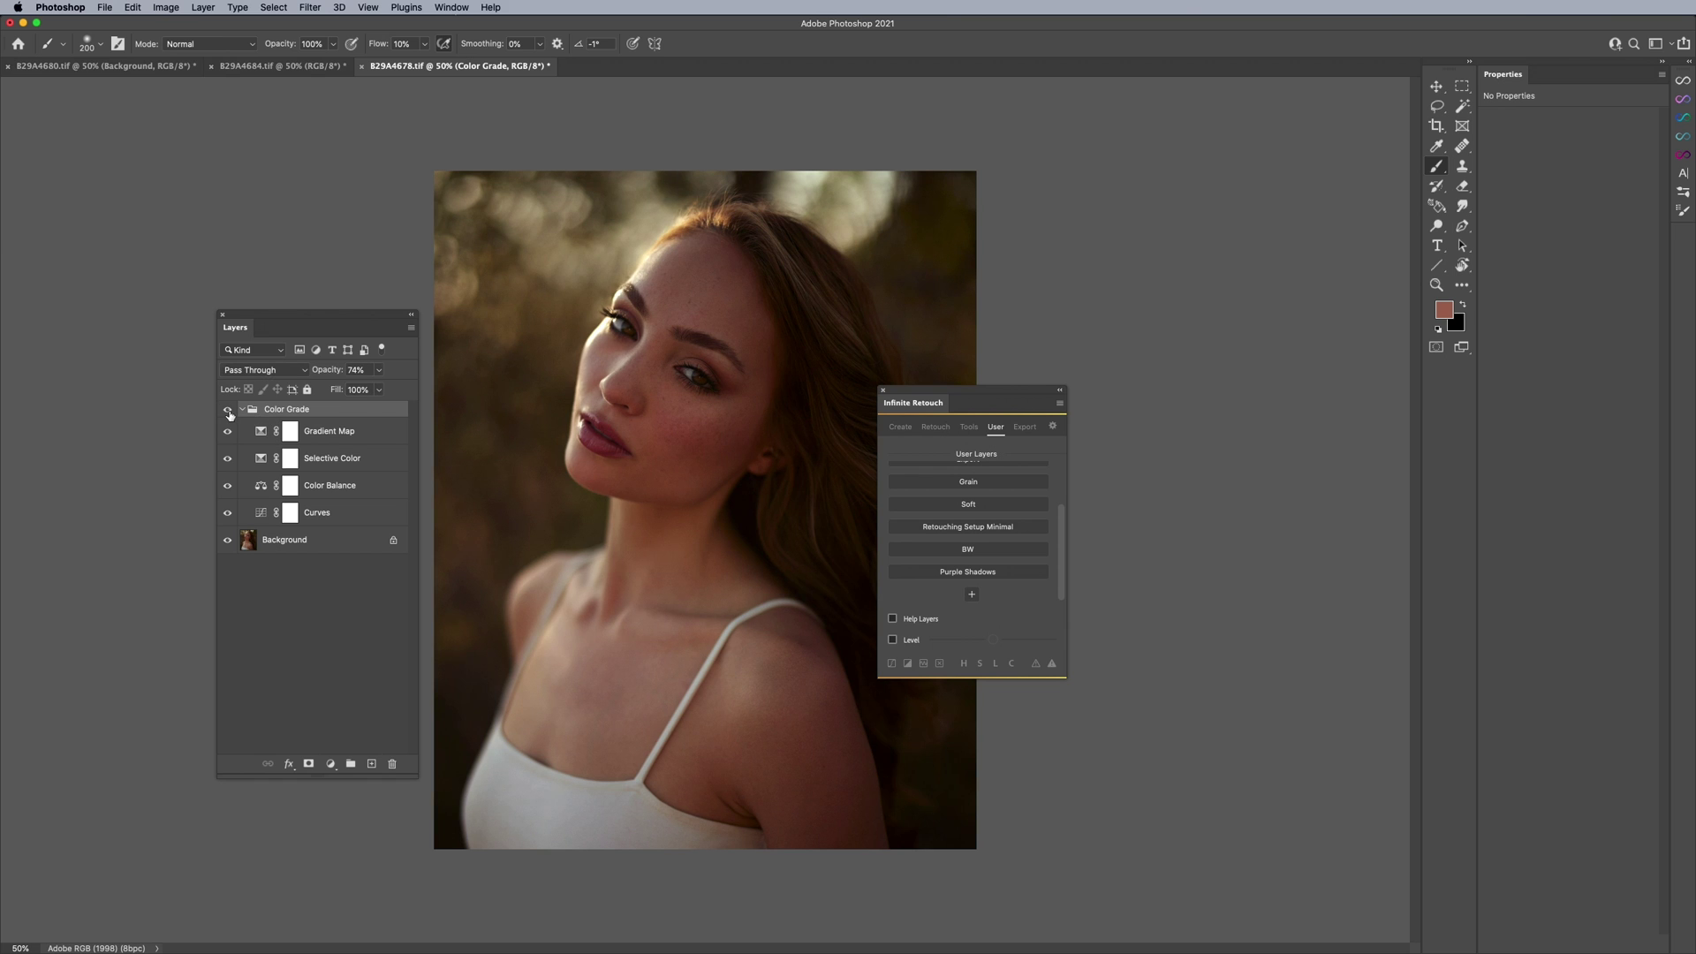
# - Apply Purple Shadows to the B29A4680 portrait and expand its Color Grade group
pyautogui.click(171, 67)
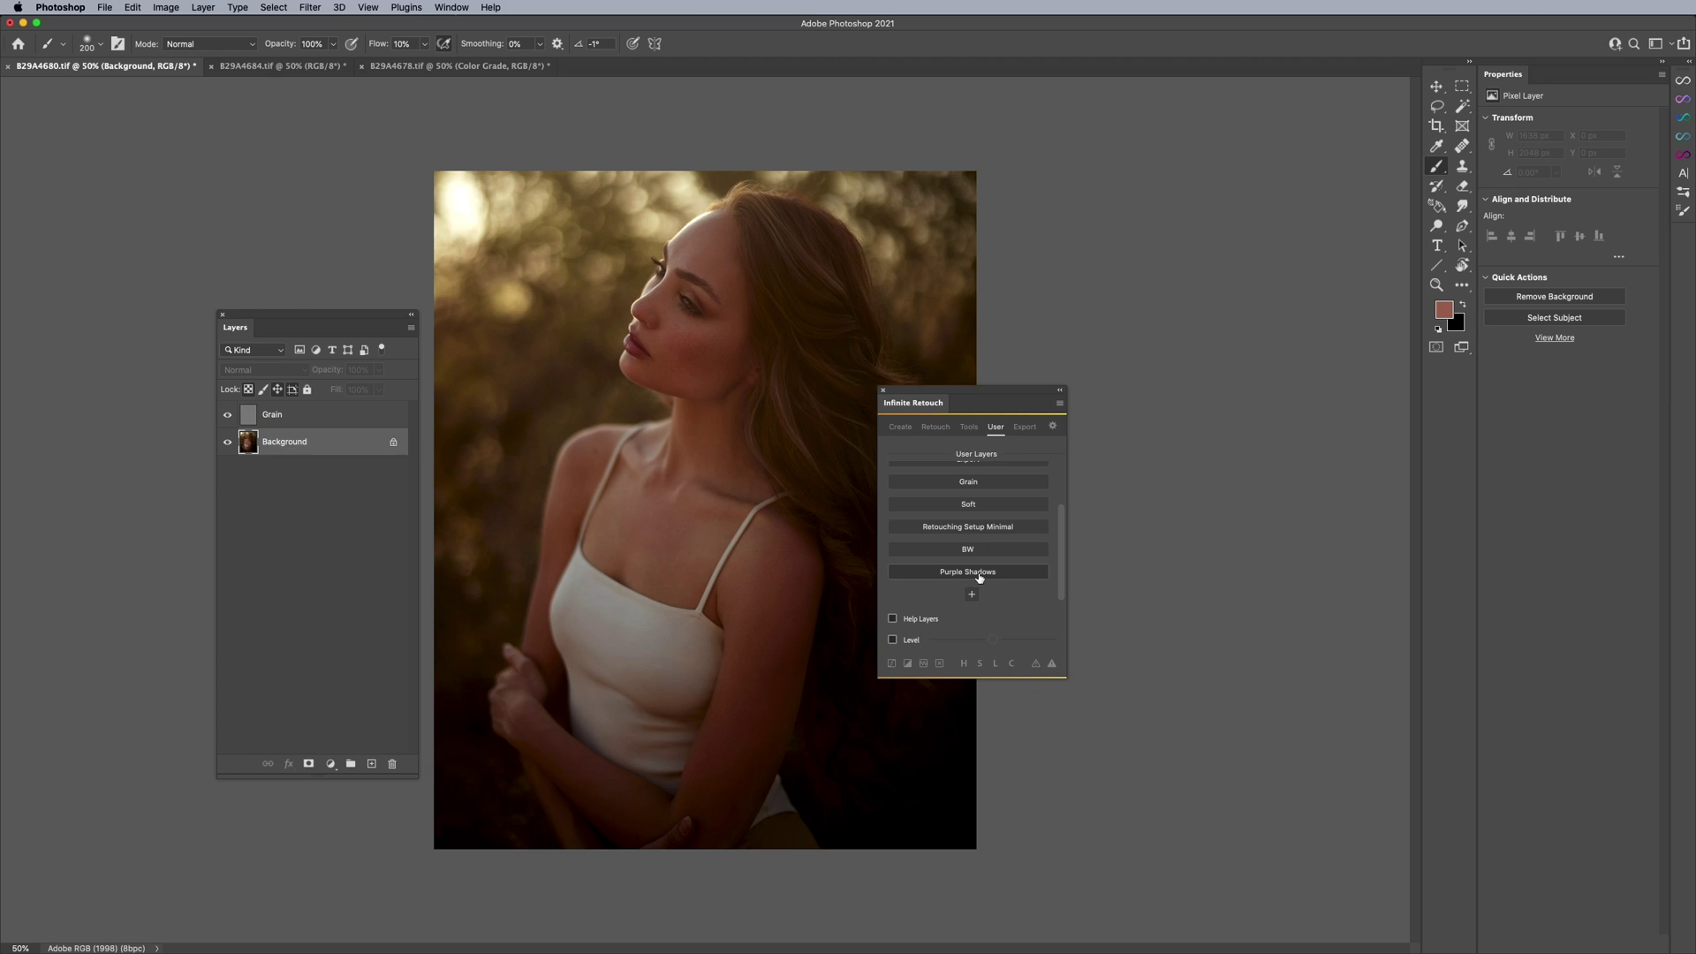
pyautogui.click(967, 572)
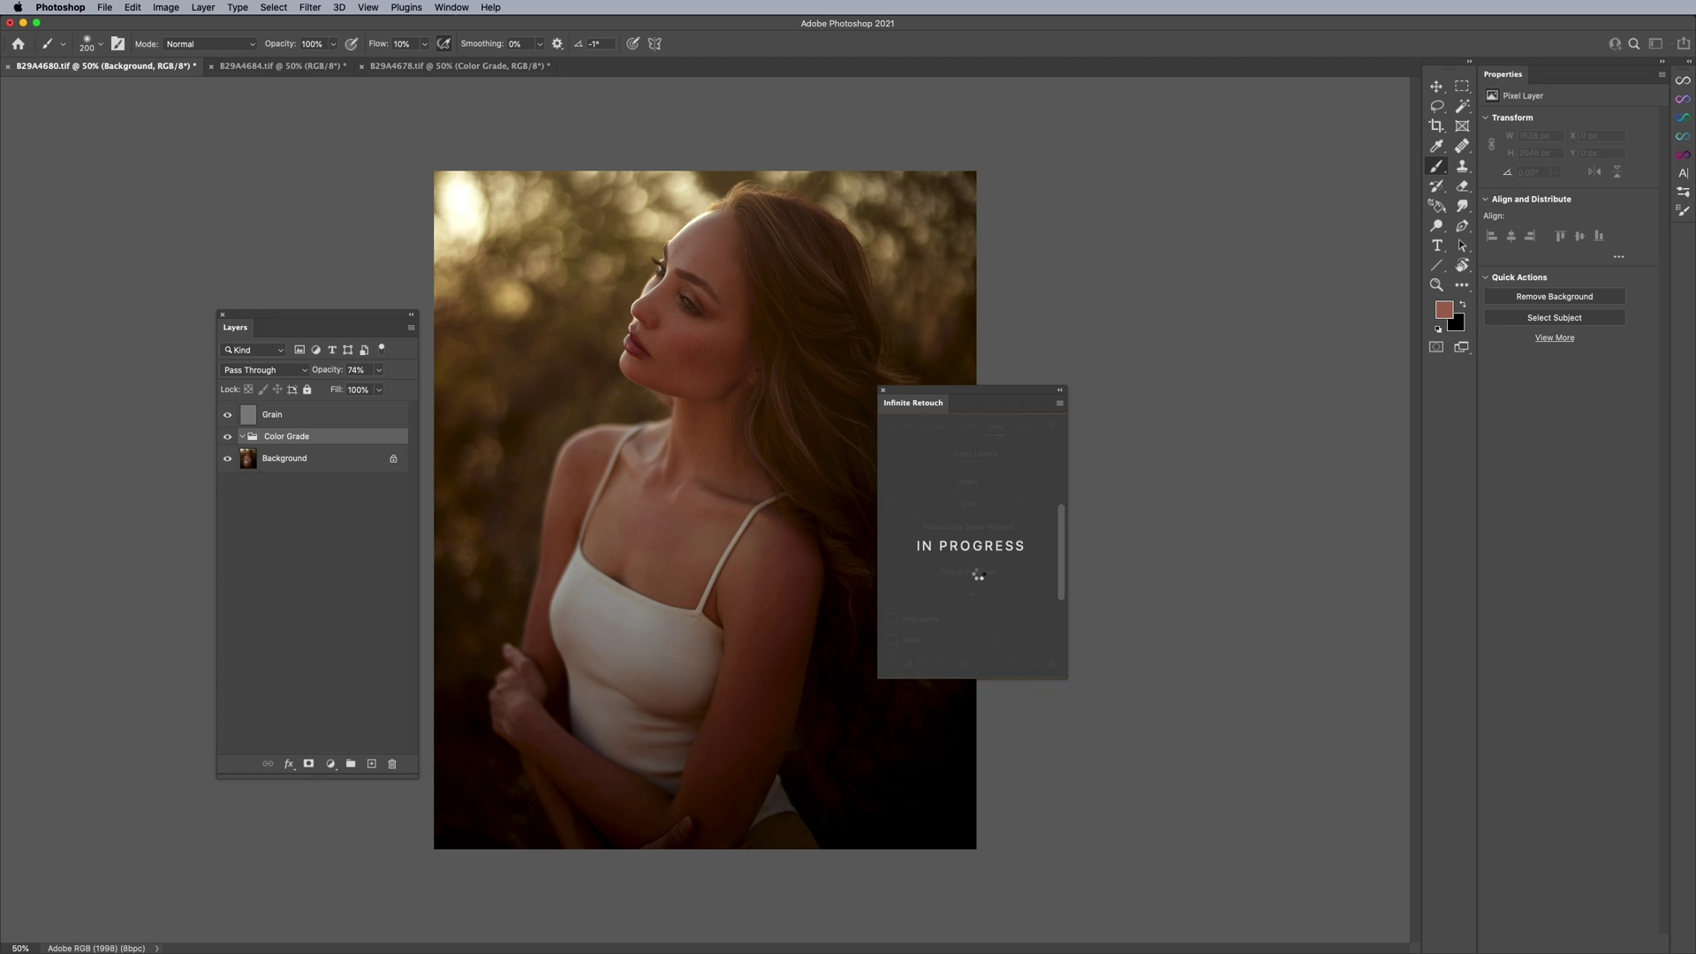
pyautogui.click(242, 437)
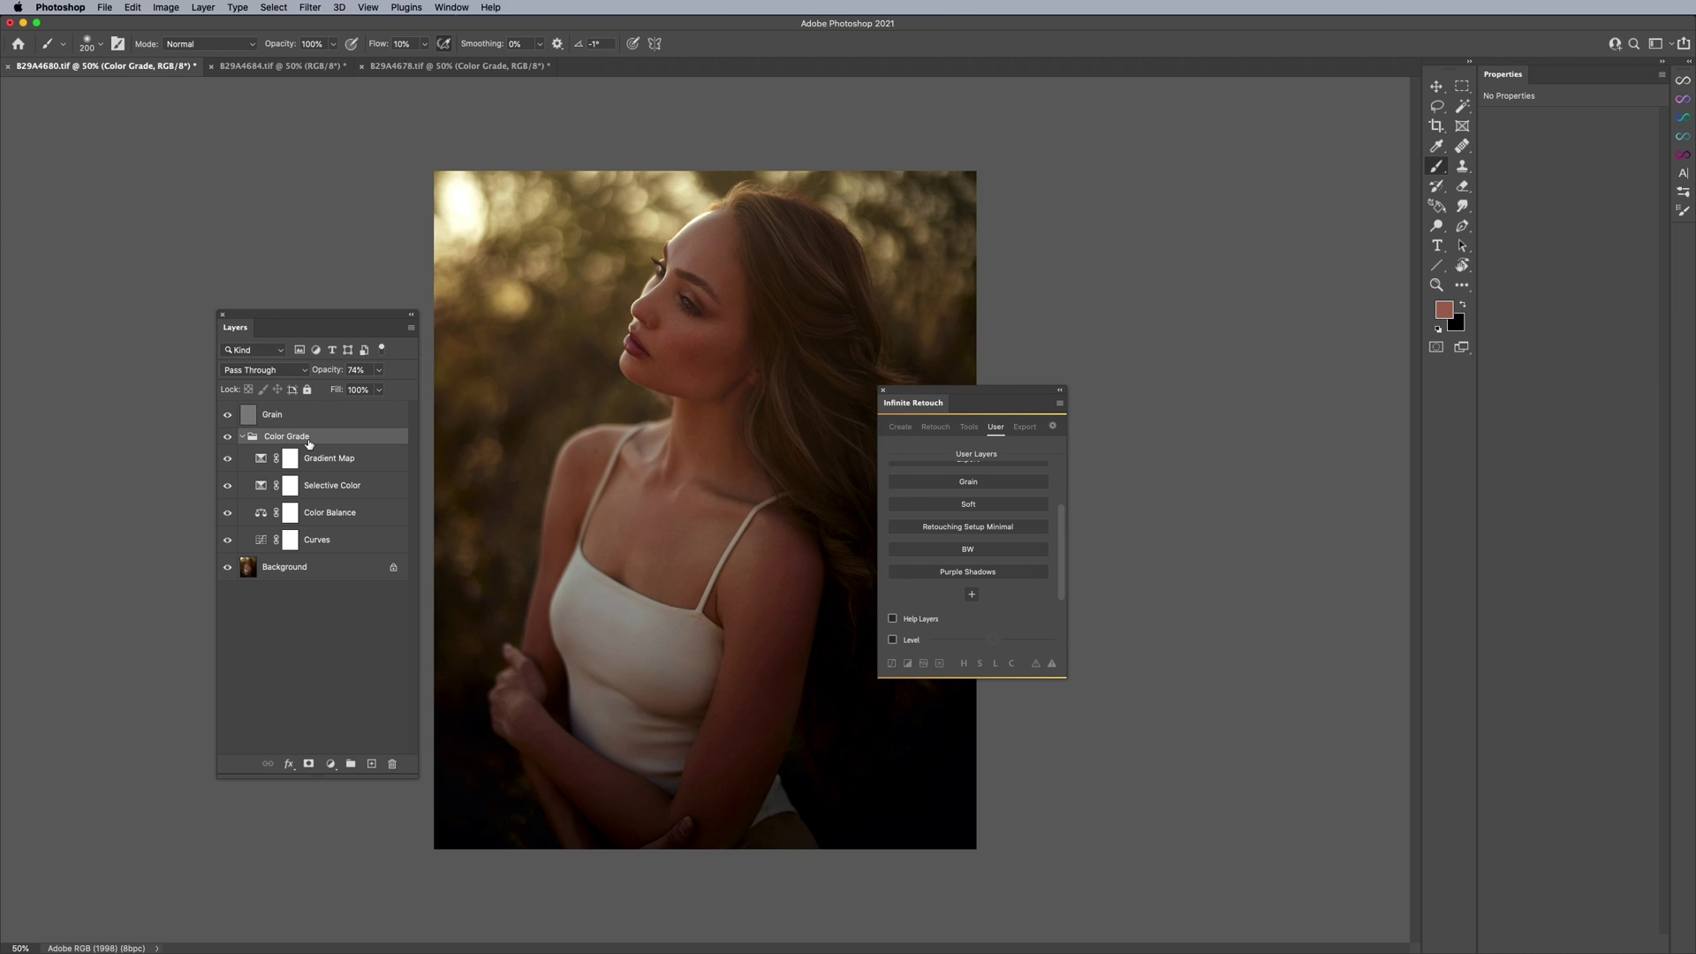
# - Toggle the Color Grade group's visibility off and on, then rename it 'Purple Tones'
pyautogui.click(228, 436)
pyautogui.click(228, 436)
pyautogui.doubleClick(278, 437)
pyautogui.write('Purple Tones')
pyautogui.press('Return')
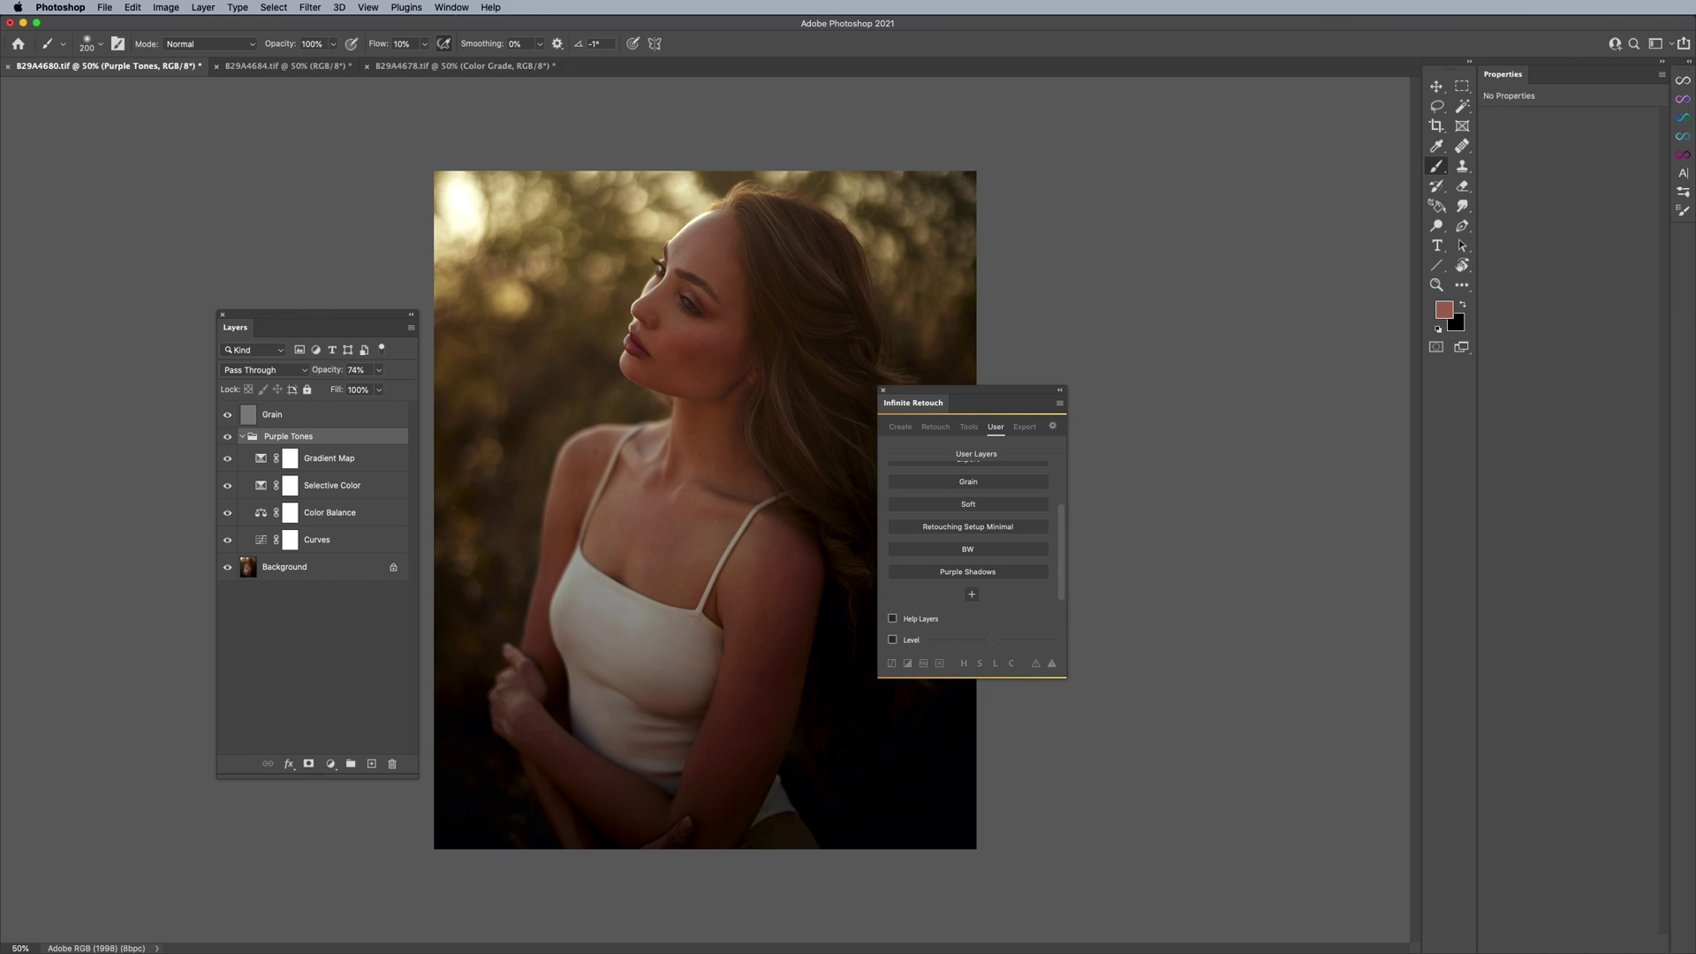
pyautogui.rightClick(382, 443)
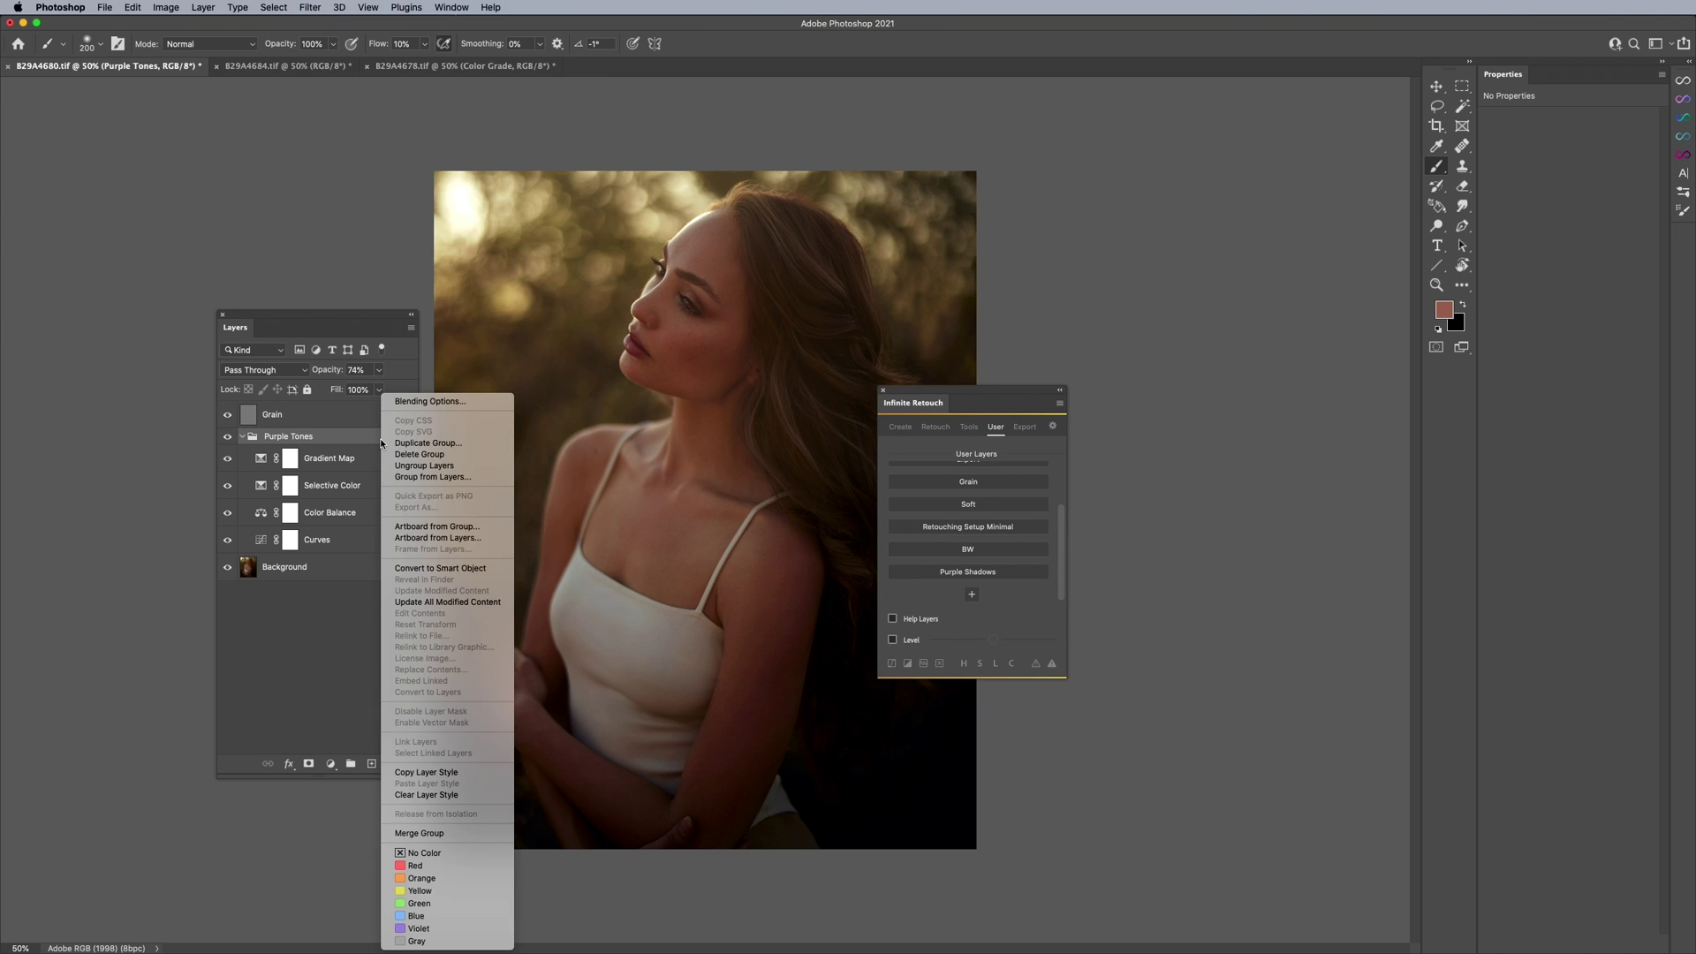
# - Mark Purple Tones violet, select its four adjustments, and overwrite the Purple Shadows user preset
pyautogui.click(418, 929)
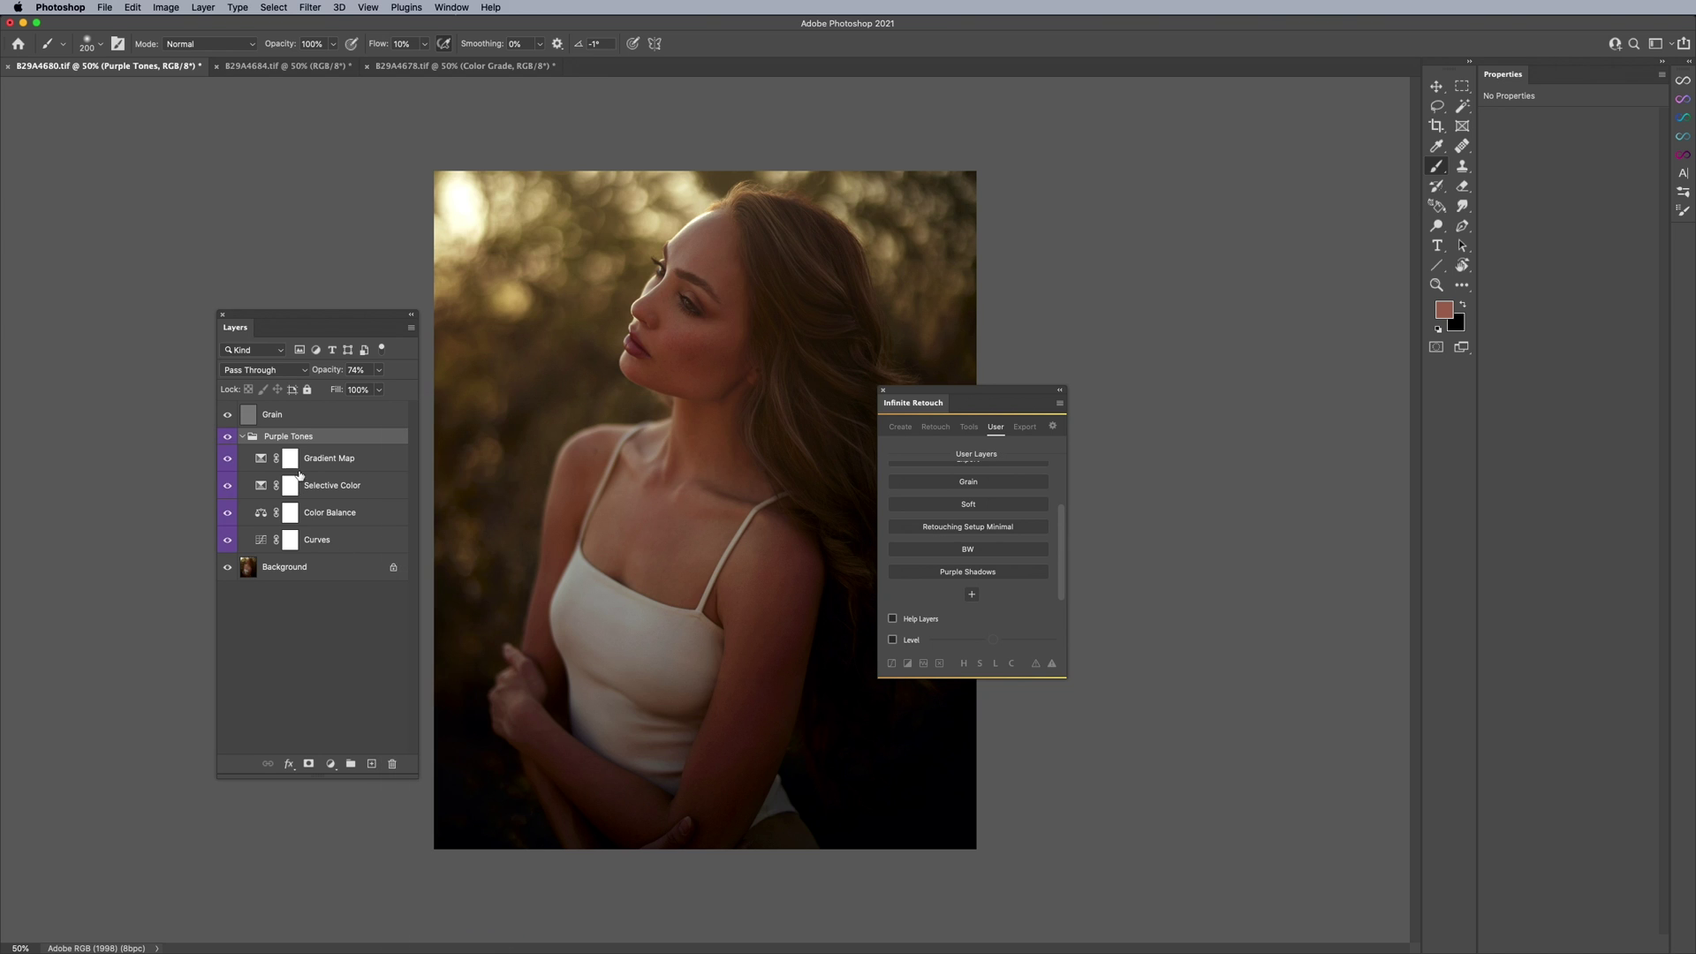
pyautogui.keyDown('shift'); pyautogui.click(331, 540); pyautogui.keyUp('shift')
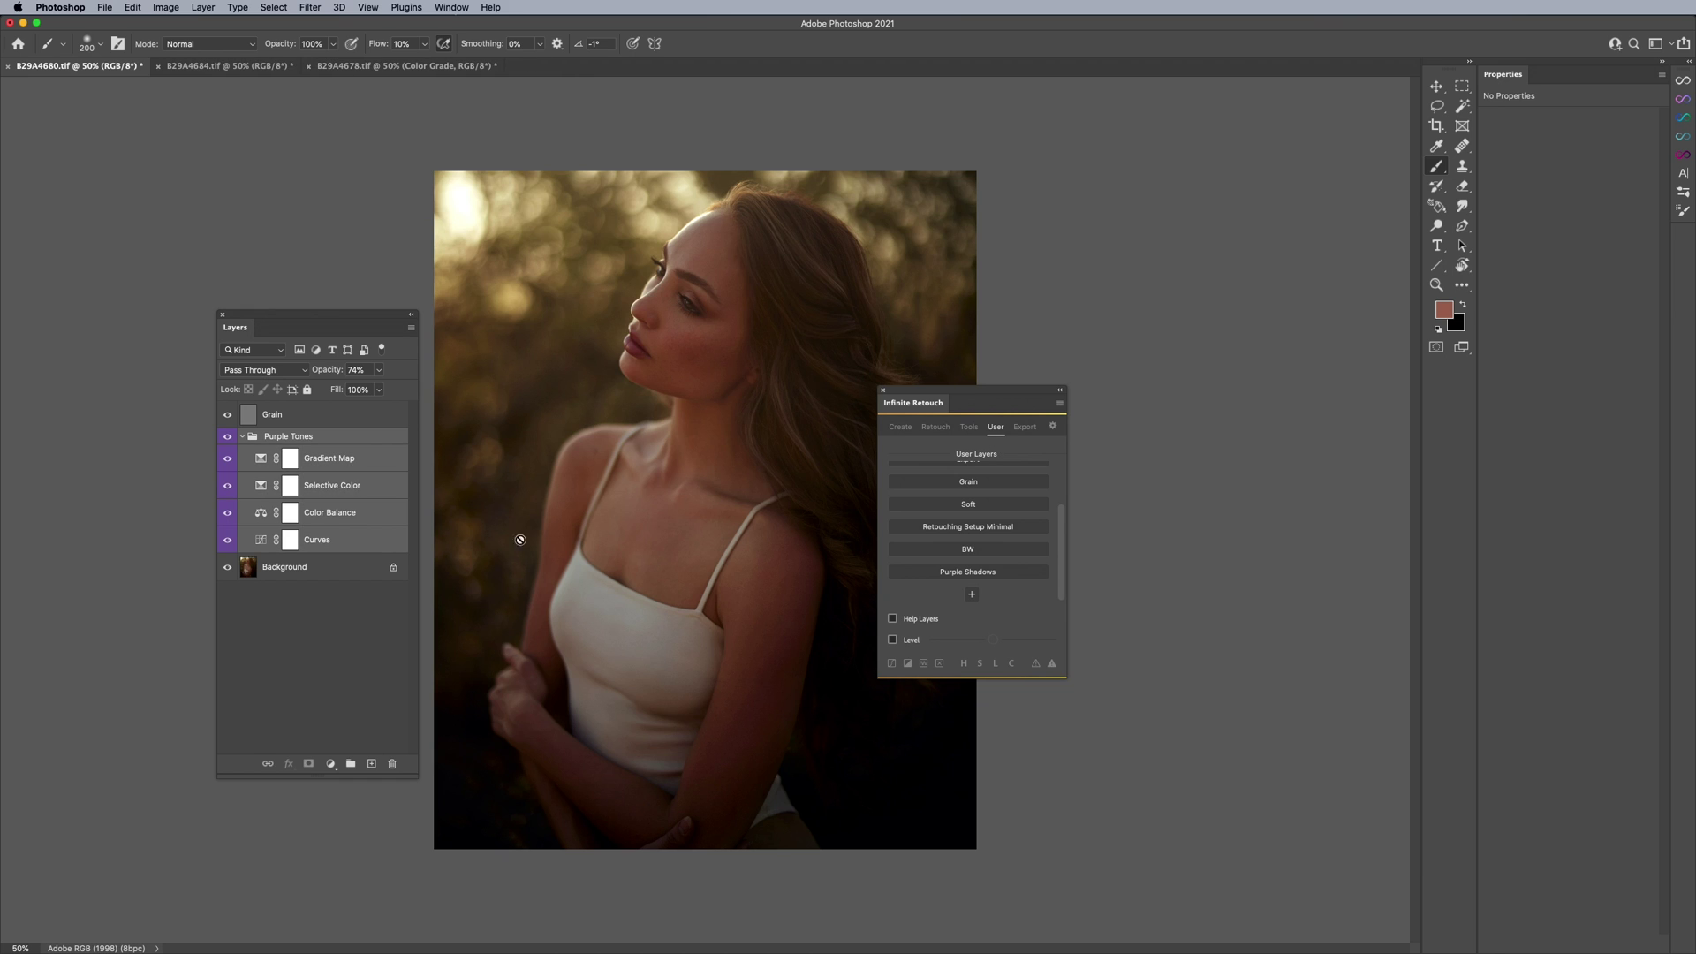
pyautogui.click(954, 573)
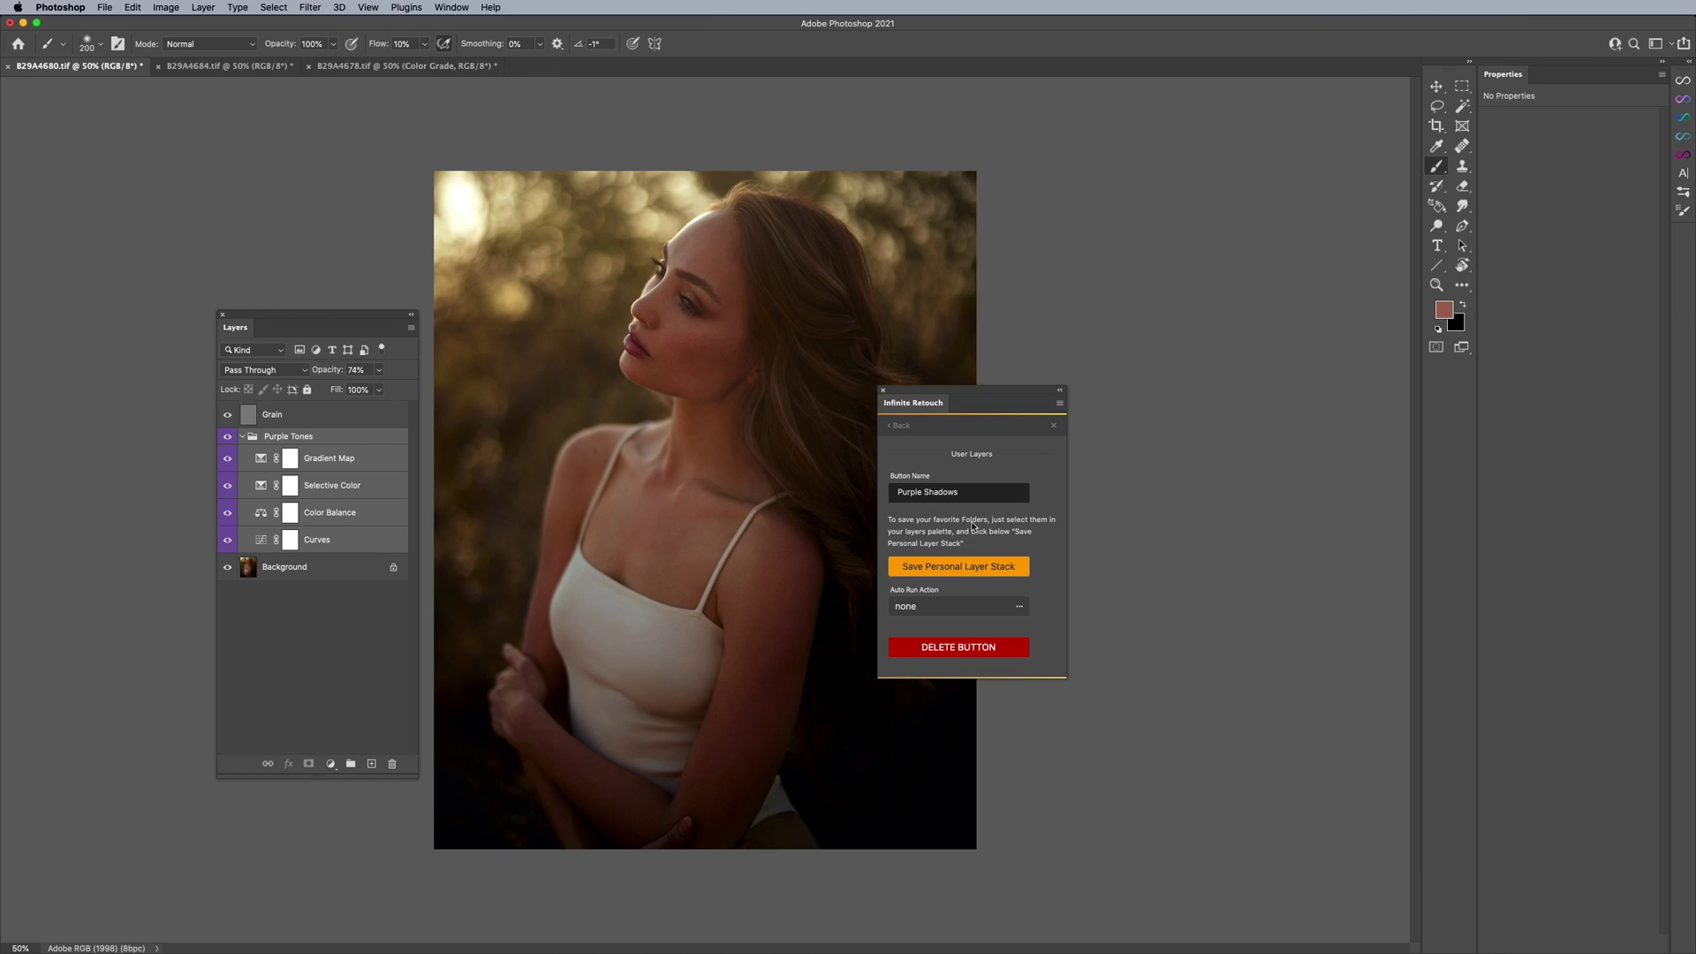
pyautogui.click(962, 566)
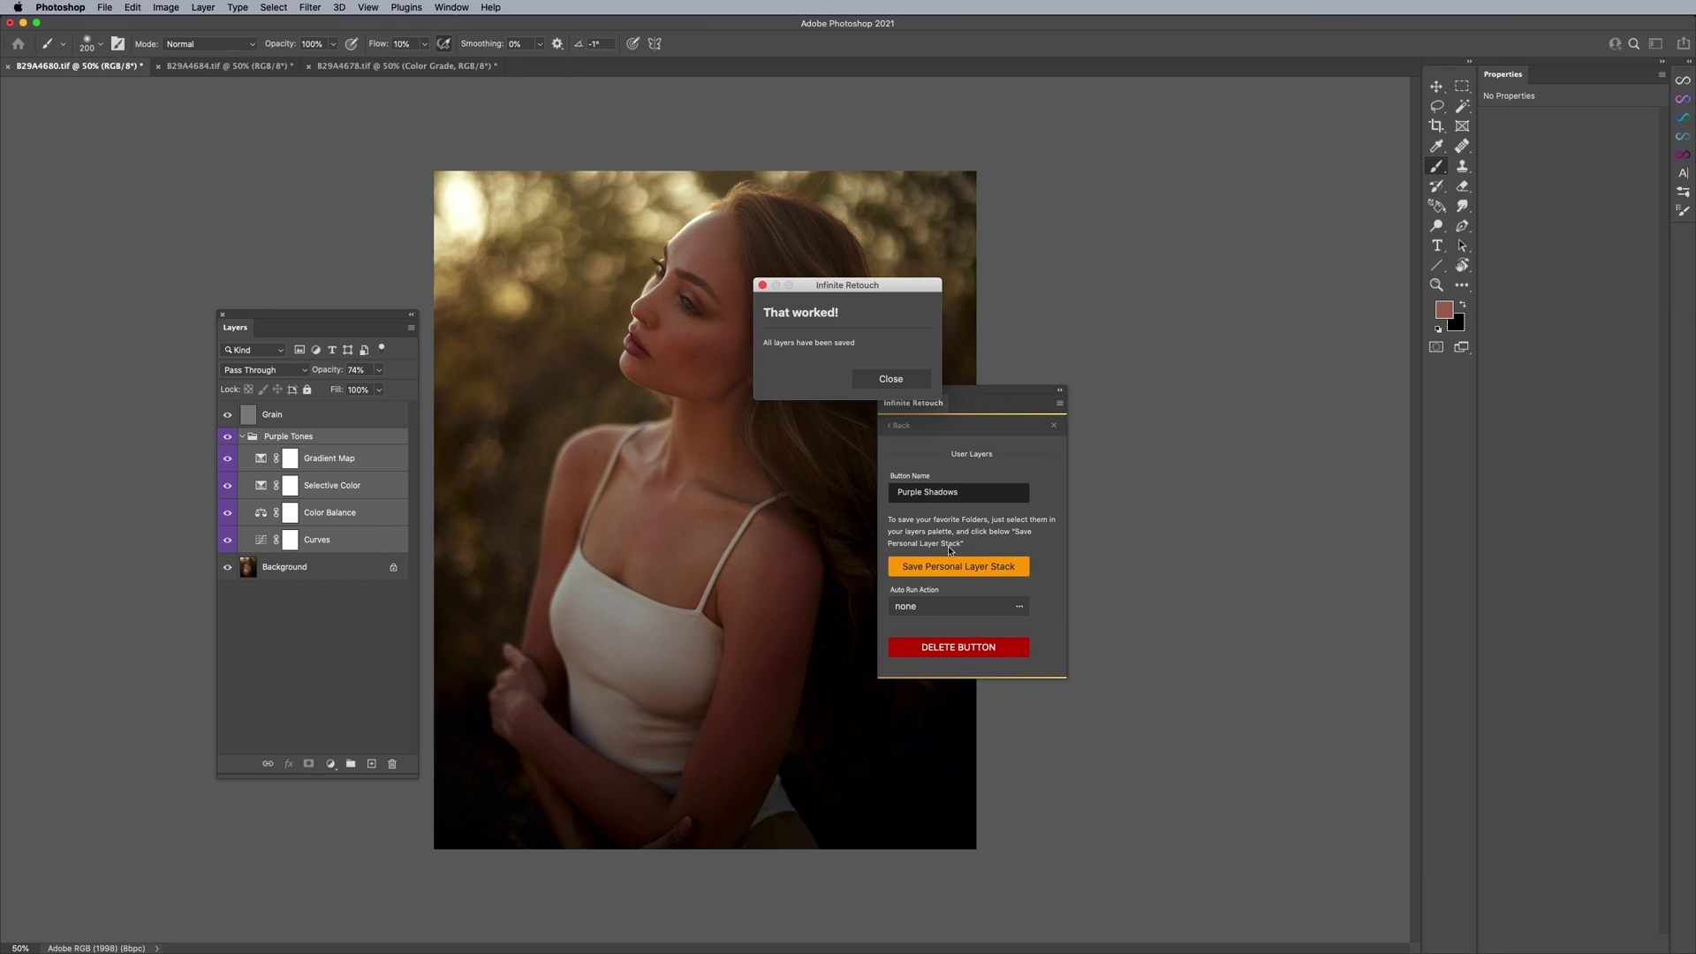
pyautogui.click(886, 379)
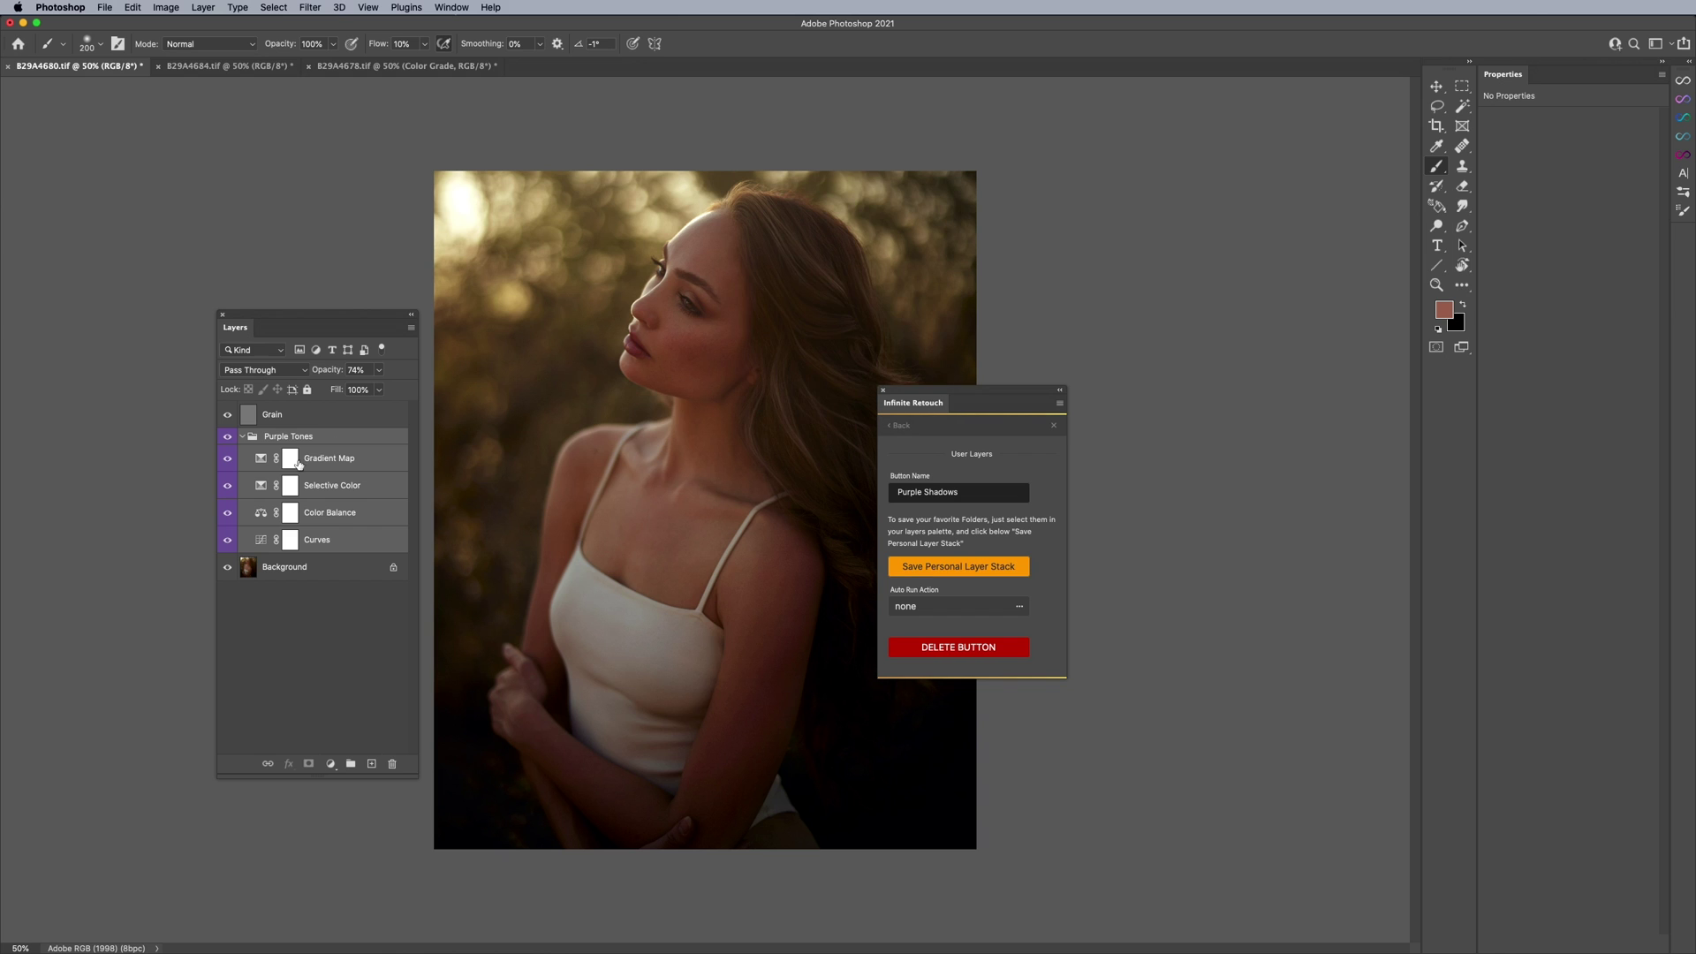
pyautogui.click(901, 425)
pyautogui.scroll(-5, 956, 554)
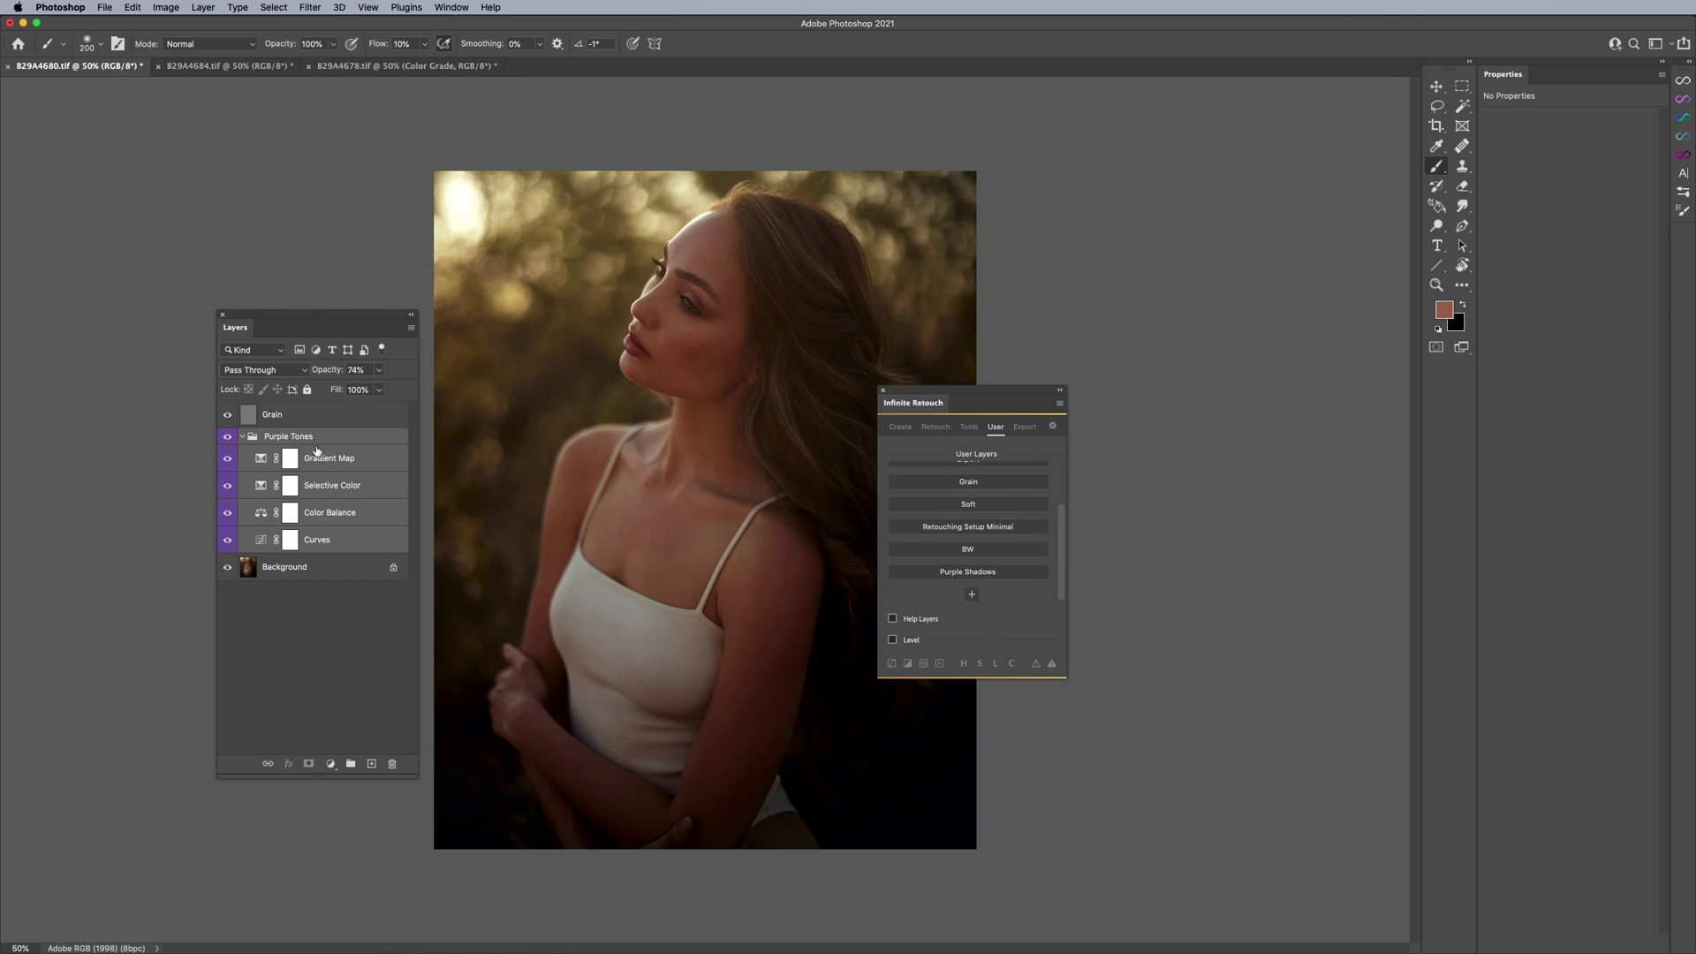
# - Trash the Purple Tones group, reapply Purple Shadows, and expand the restored group
pyautogui.moveTo(316, 450); pyautogui.dragTo(392, 763)
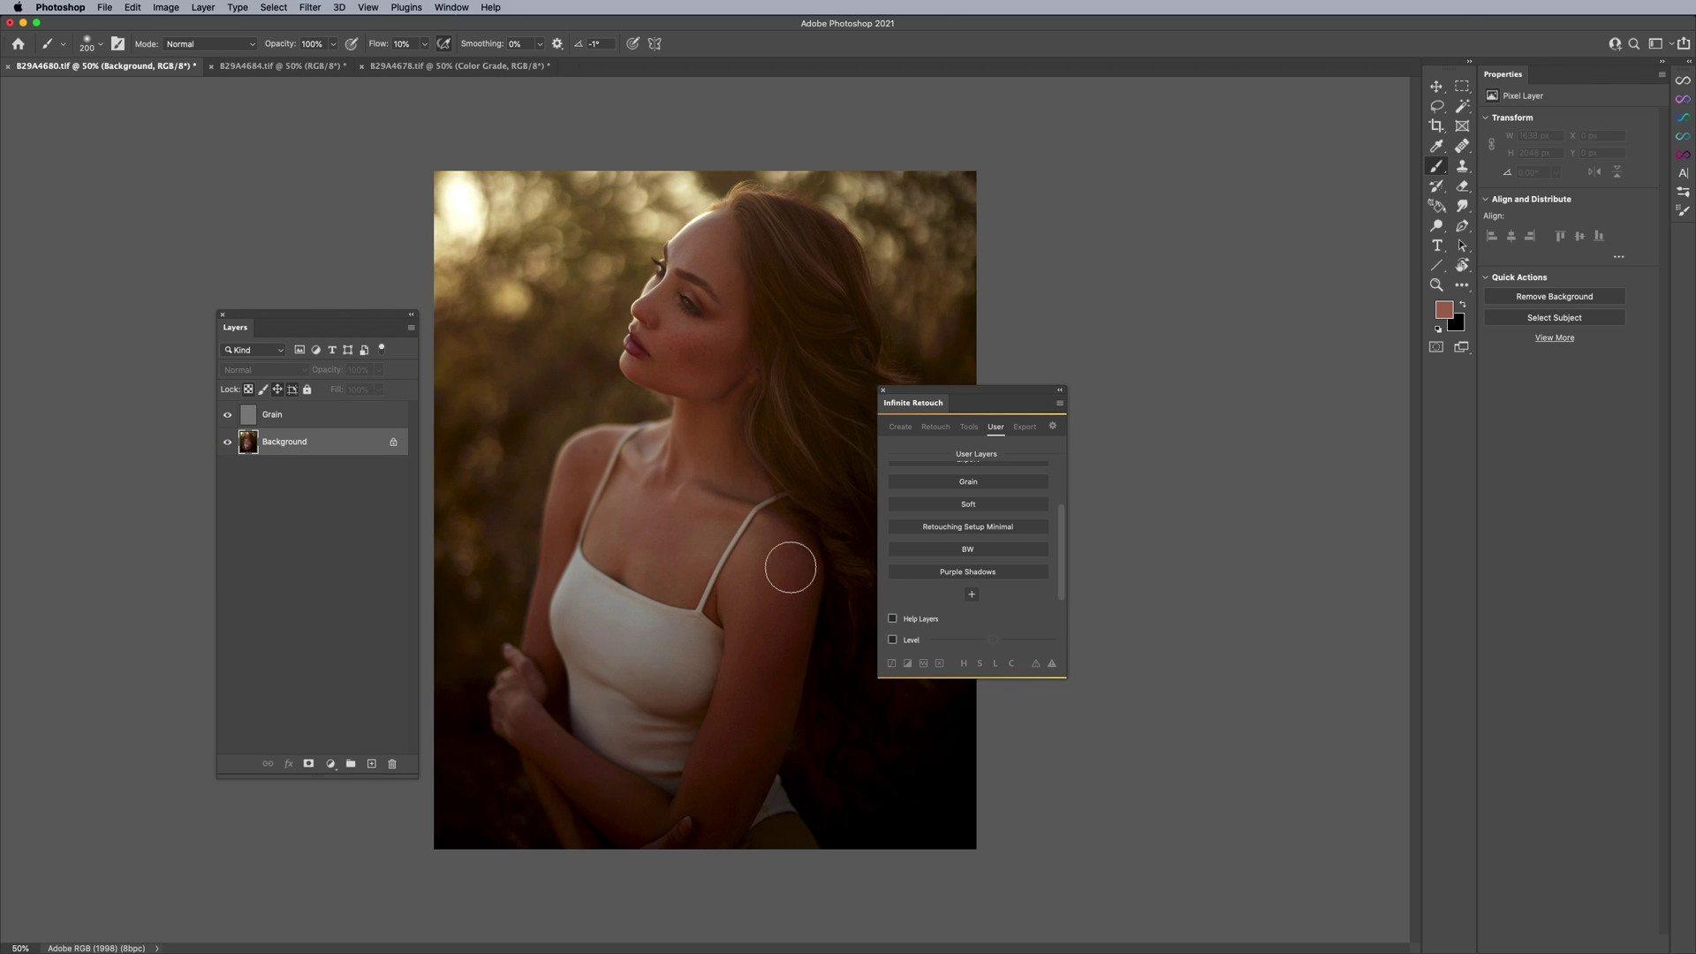
pyautogui.click(964, 574)
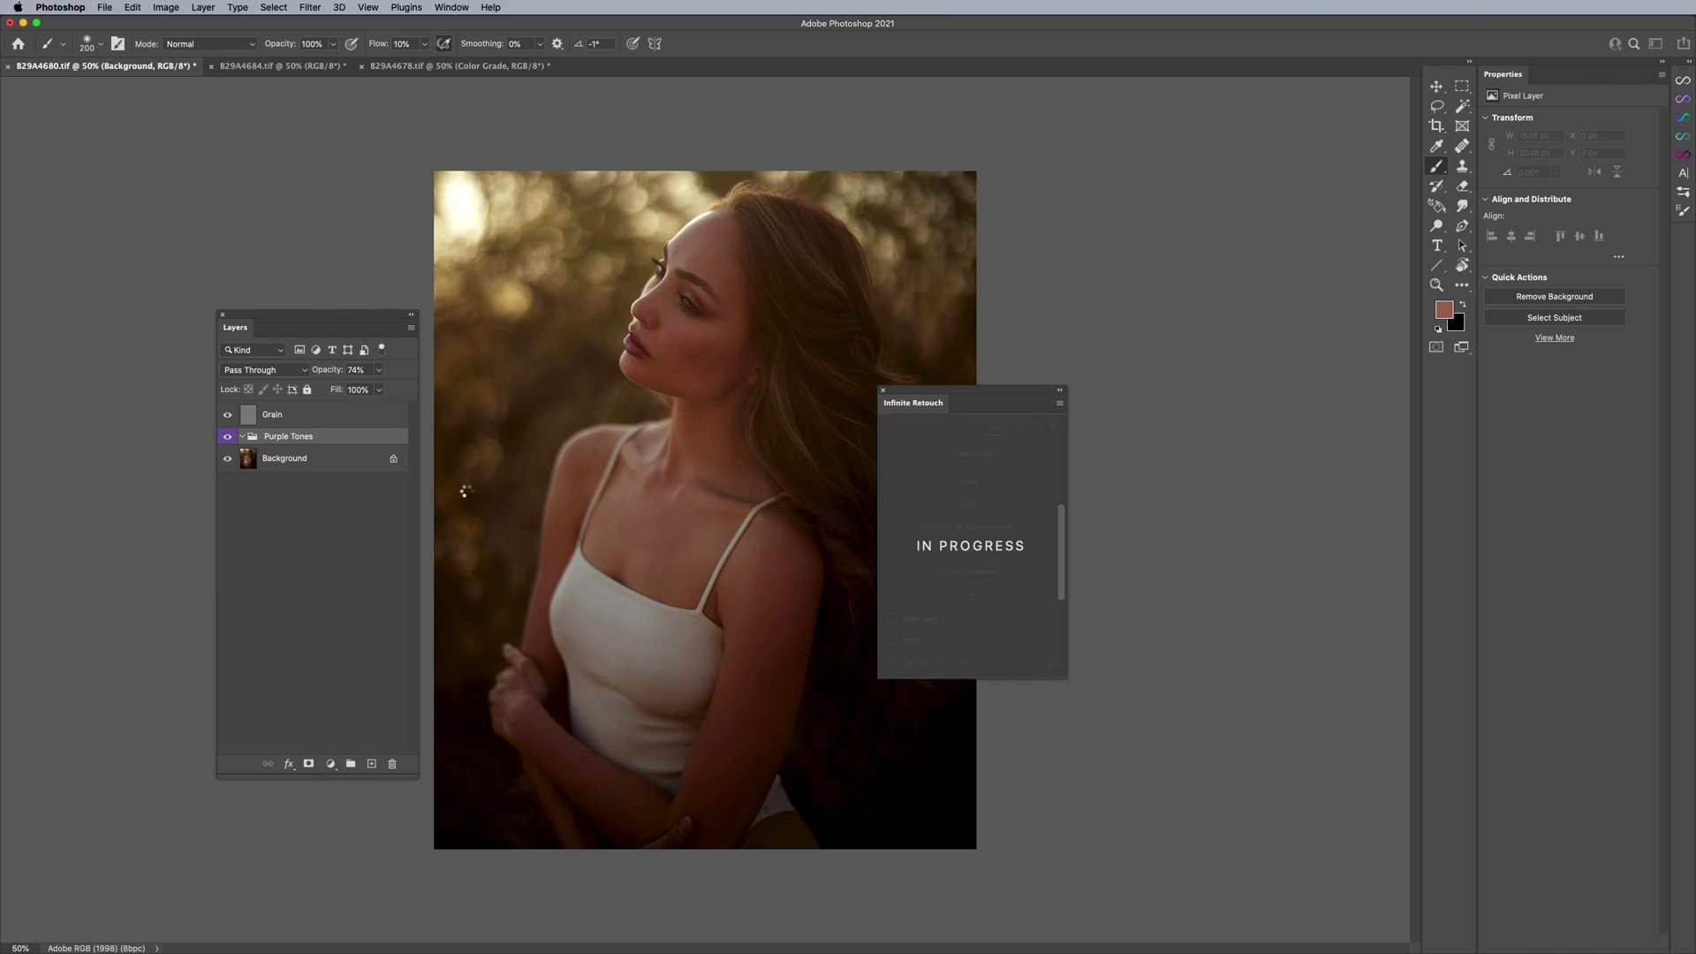
pyautogui.click(243, 437)
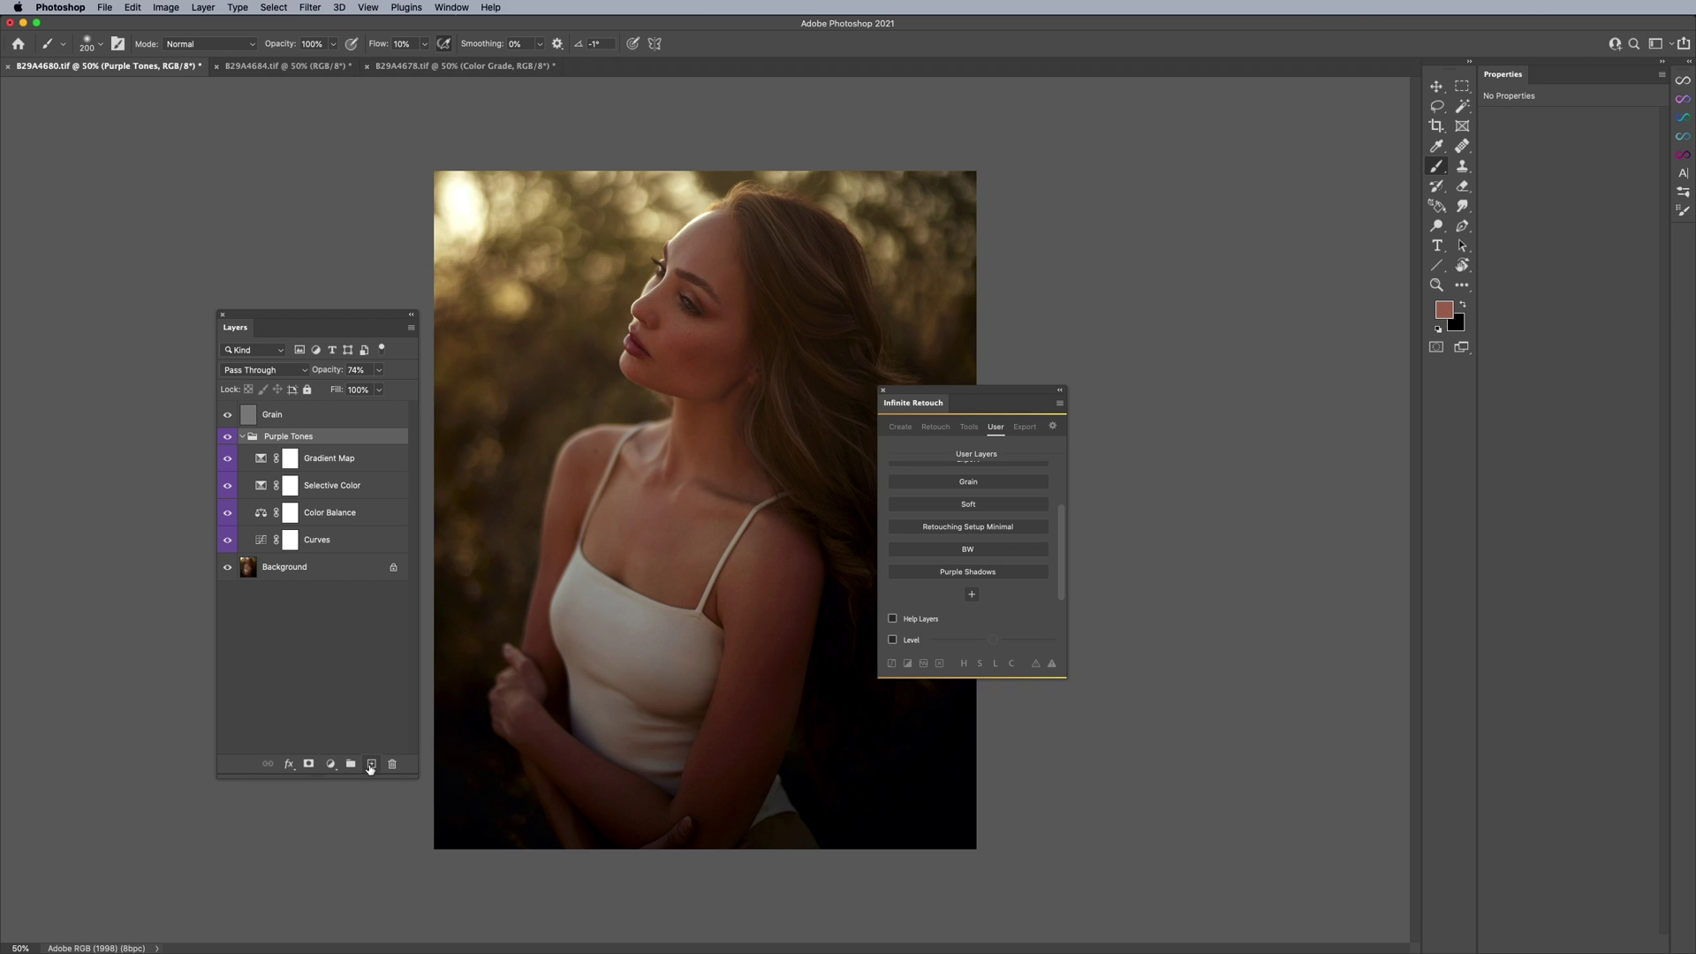
pyautogui.click(371, 765)
pyautogui.press(']')
pyautogui.press(']')
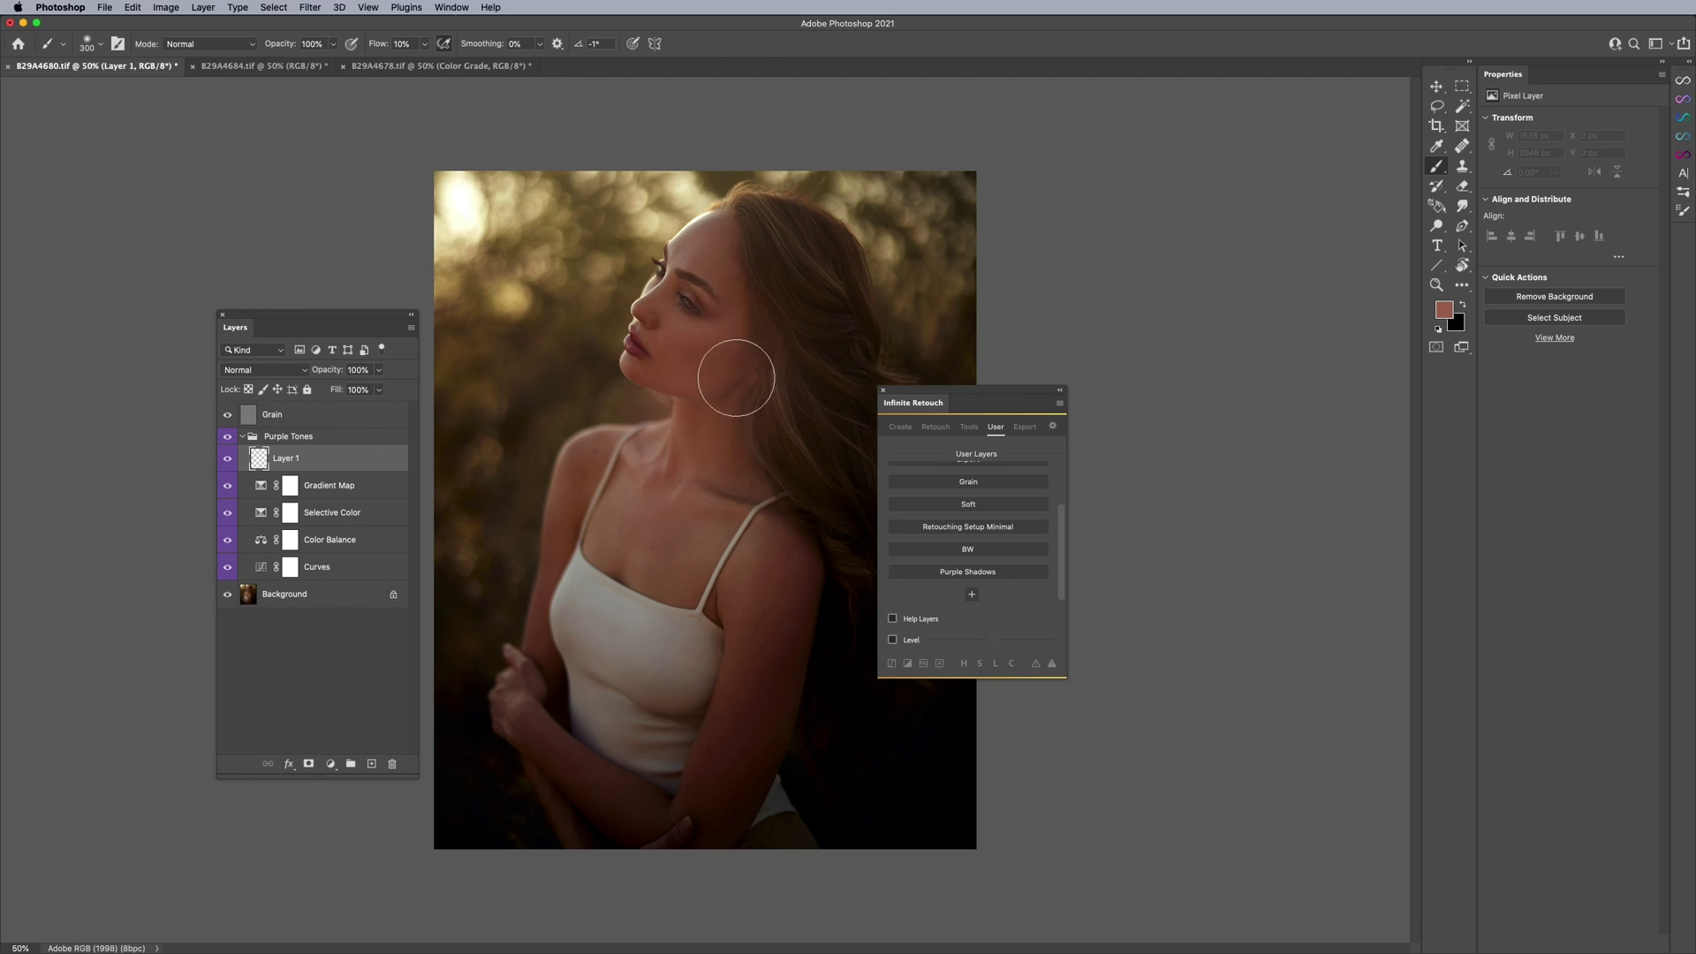
pyautogui.moveTo(735, 378)
pyautogui.mouseDown()
pyautogui.moveTo(648, 298)
pyautogui.moveTo(619, 398)
pyautogui.moveTo(650, 443)
pyautogui.moveTo(671, 325)
pyautogui.moveTo(615, 470)
pyautogui.moveTo(668, 406)
pyautogui.moveTo(684, 469)
pyautogui.moveTo(707, 214)
pyautogui.moveTo(647, 352)
pyautogui.mouseUp()
pyautogui.hotkey('shift', '3')
pyautogui.moveTo(301, 466); pyautogui.dragTo(290, 427)
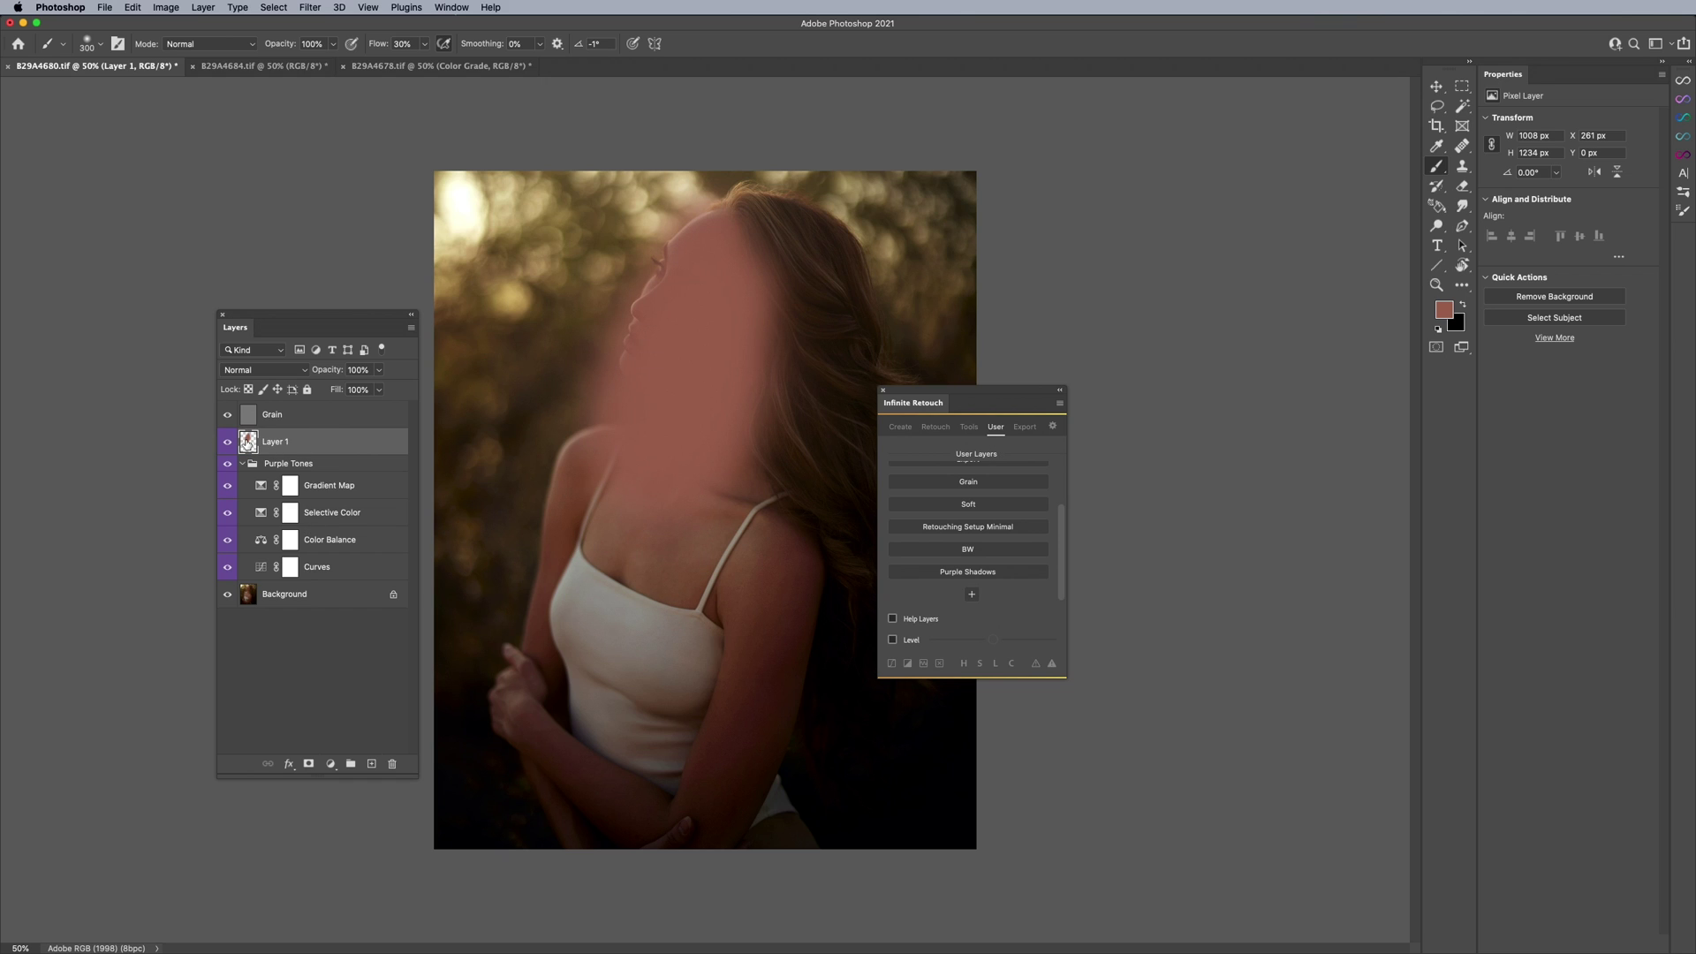
pyautogui.click(252, 419)
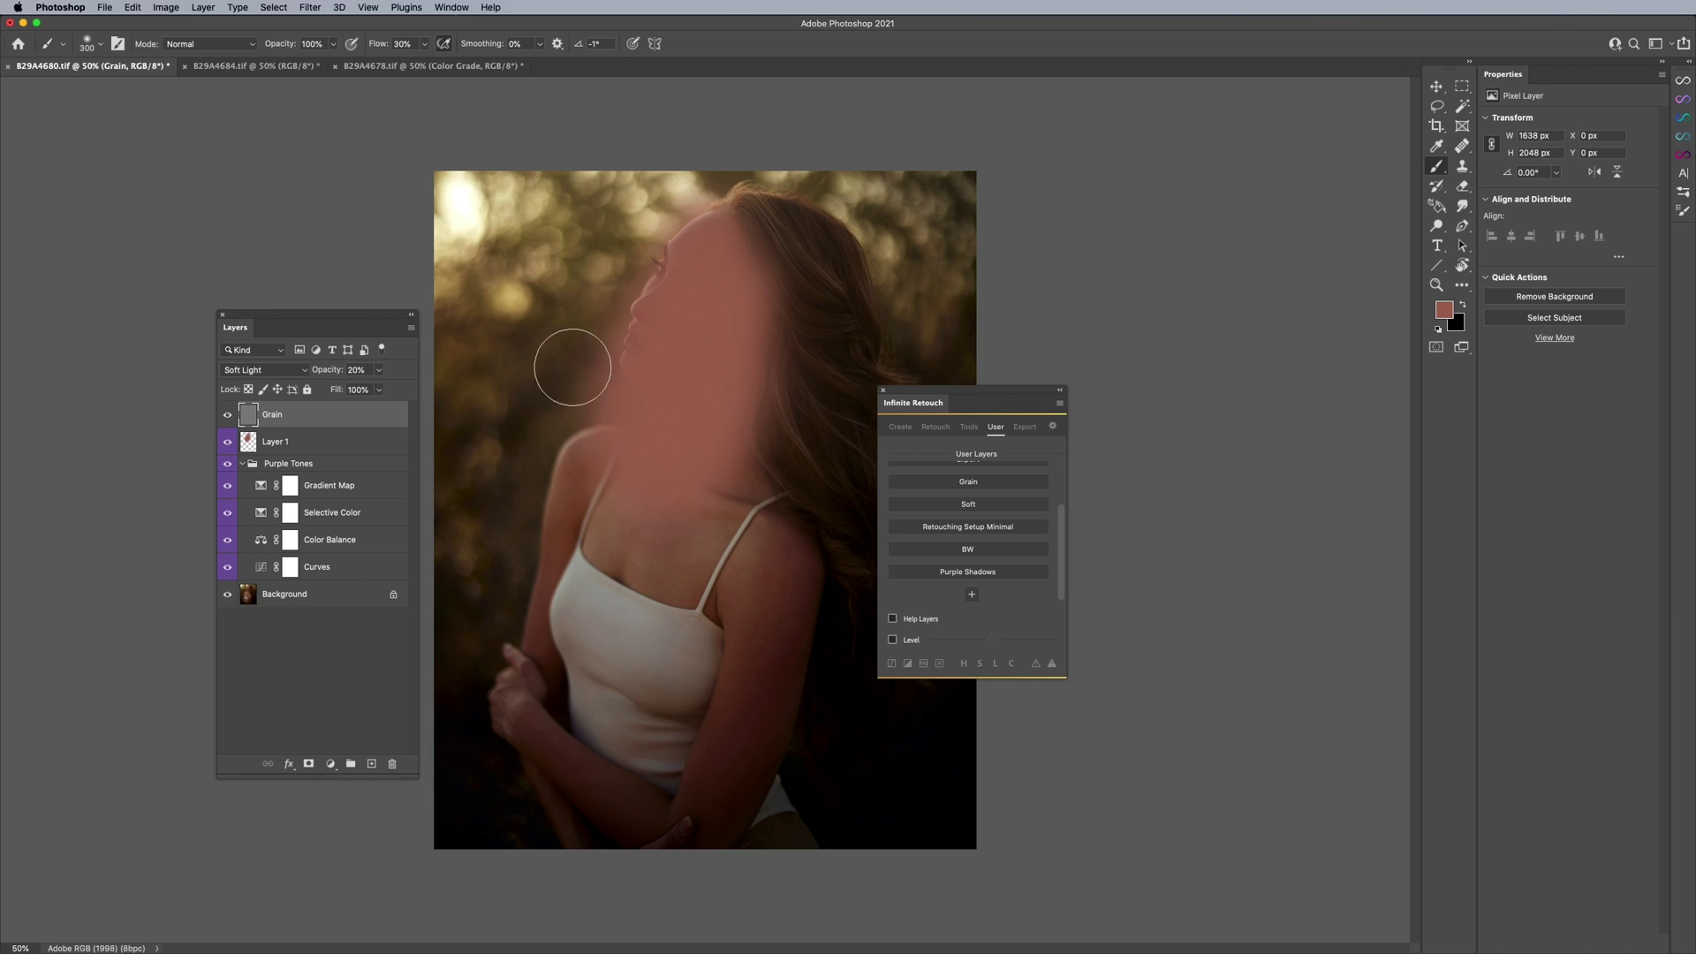
pyautogui.click(293, 440)
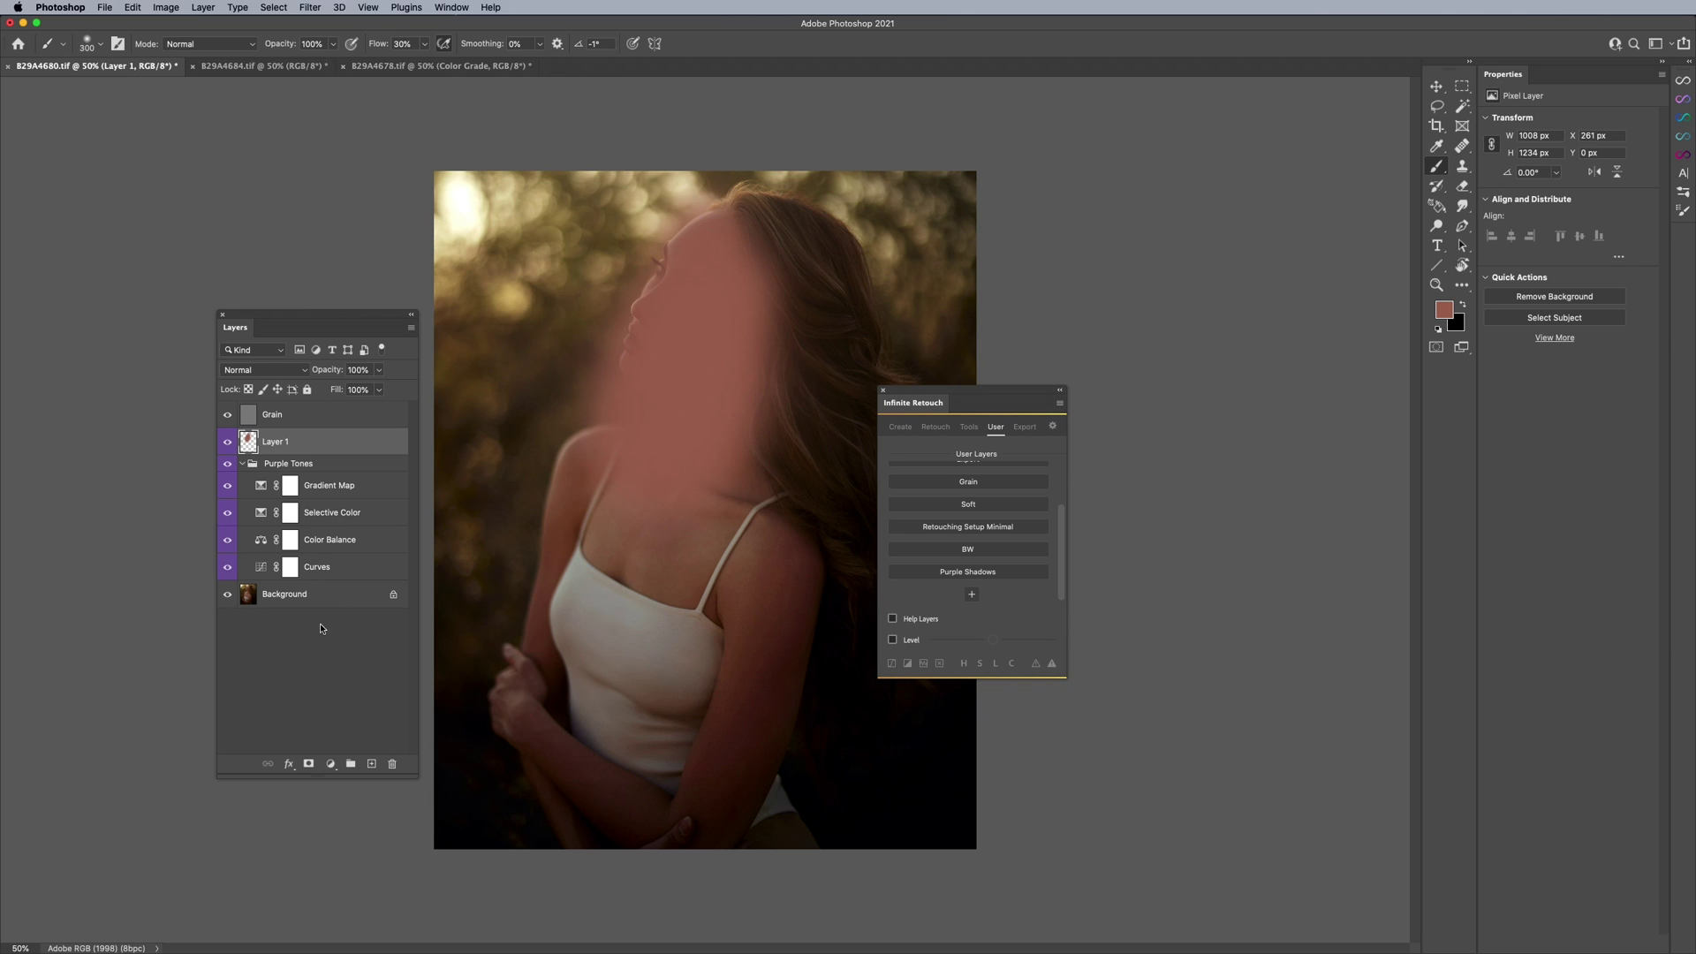
# - Select Layer 1 down through the Curves layer and delete them, leaving Grain above Background
pyautogui.click(340, 567)
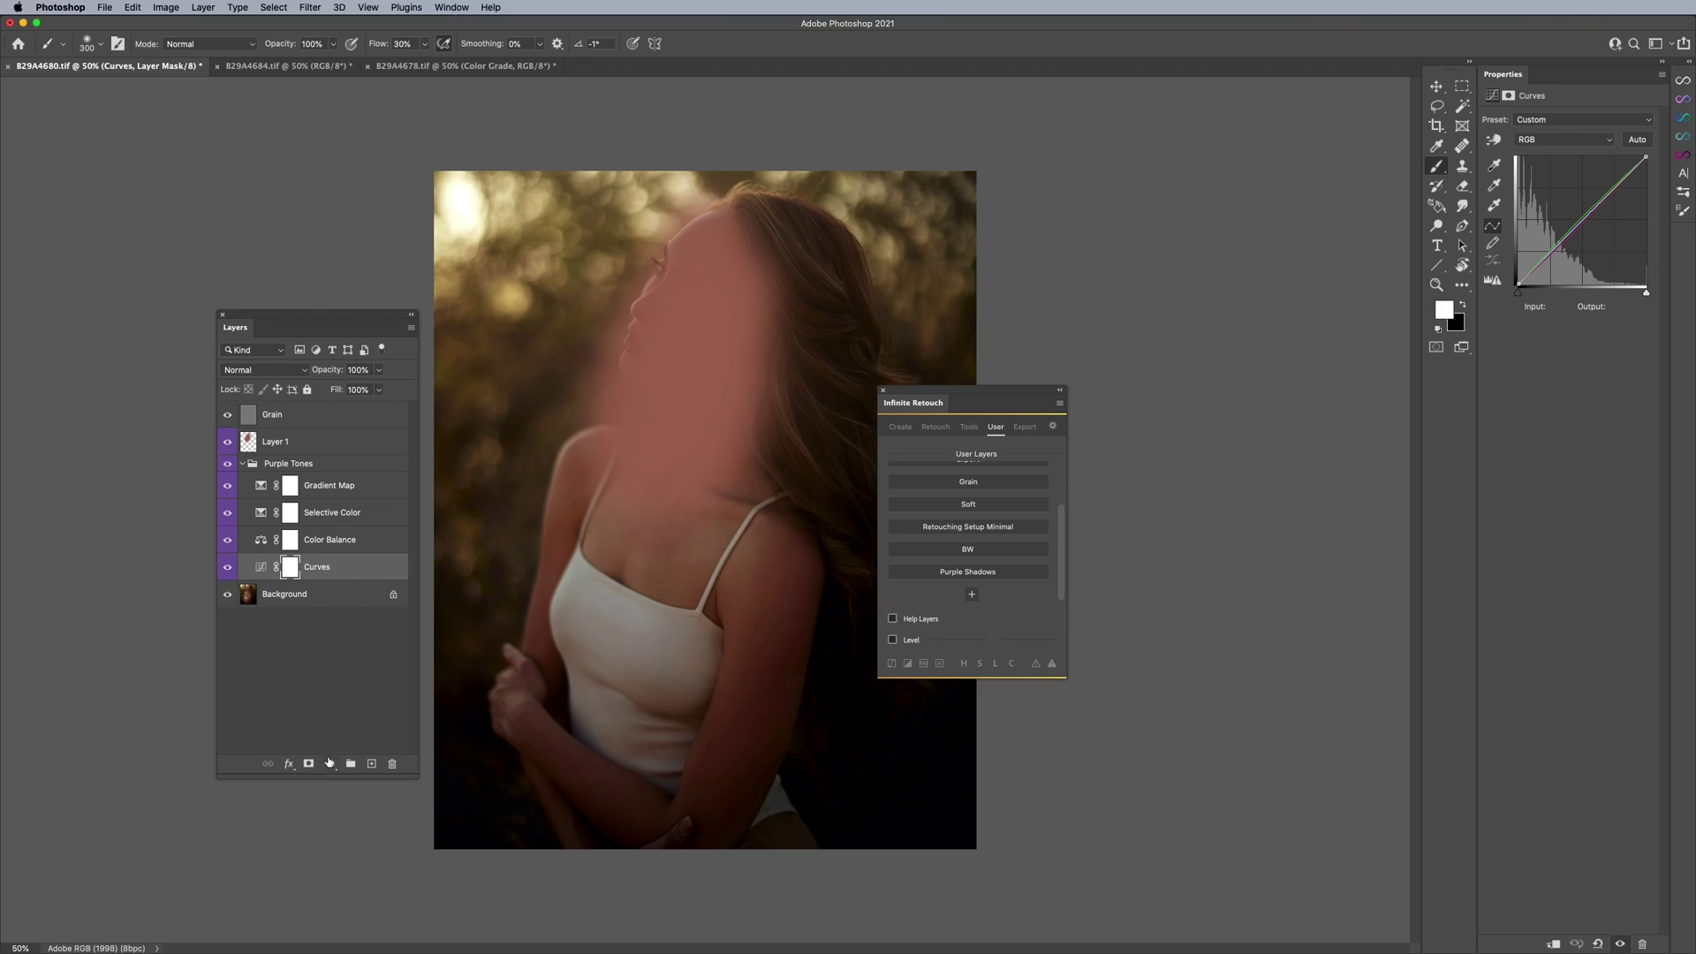
pyautogui.click(331, 763)
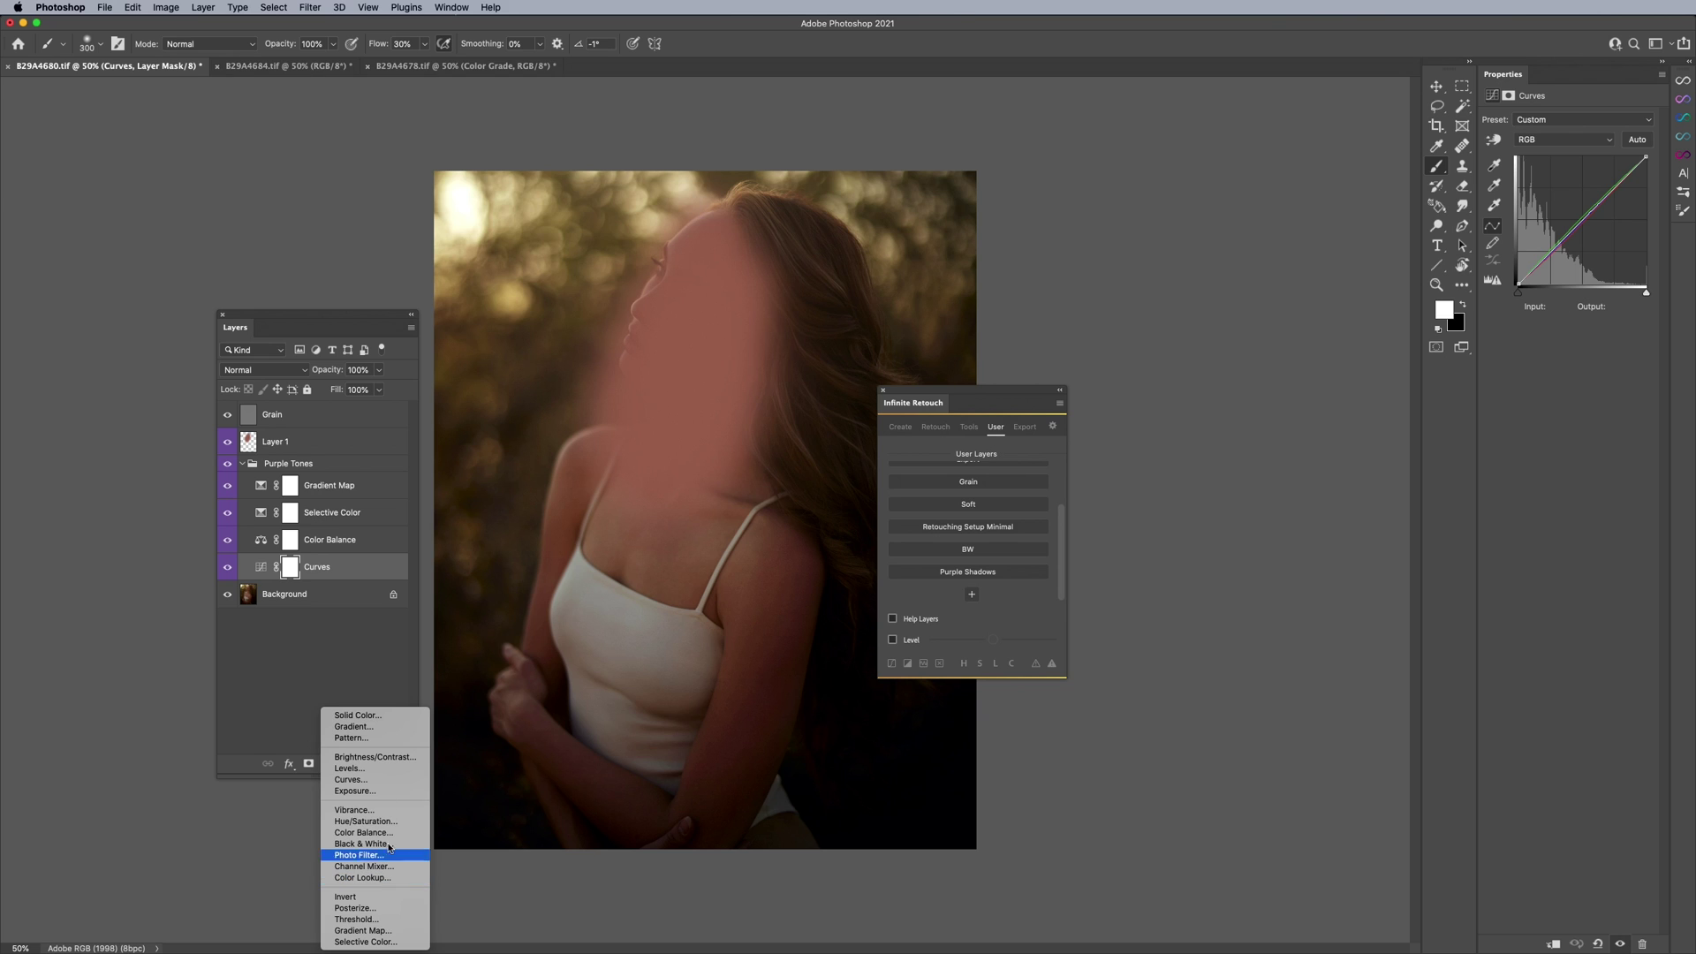
pyautogui.click(369, 488)
pyautogui.click(318, 485)
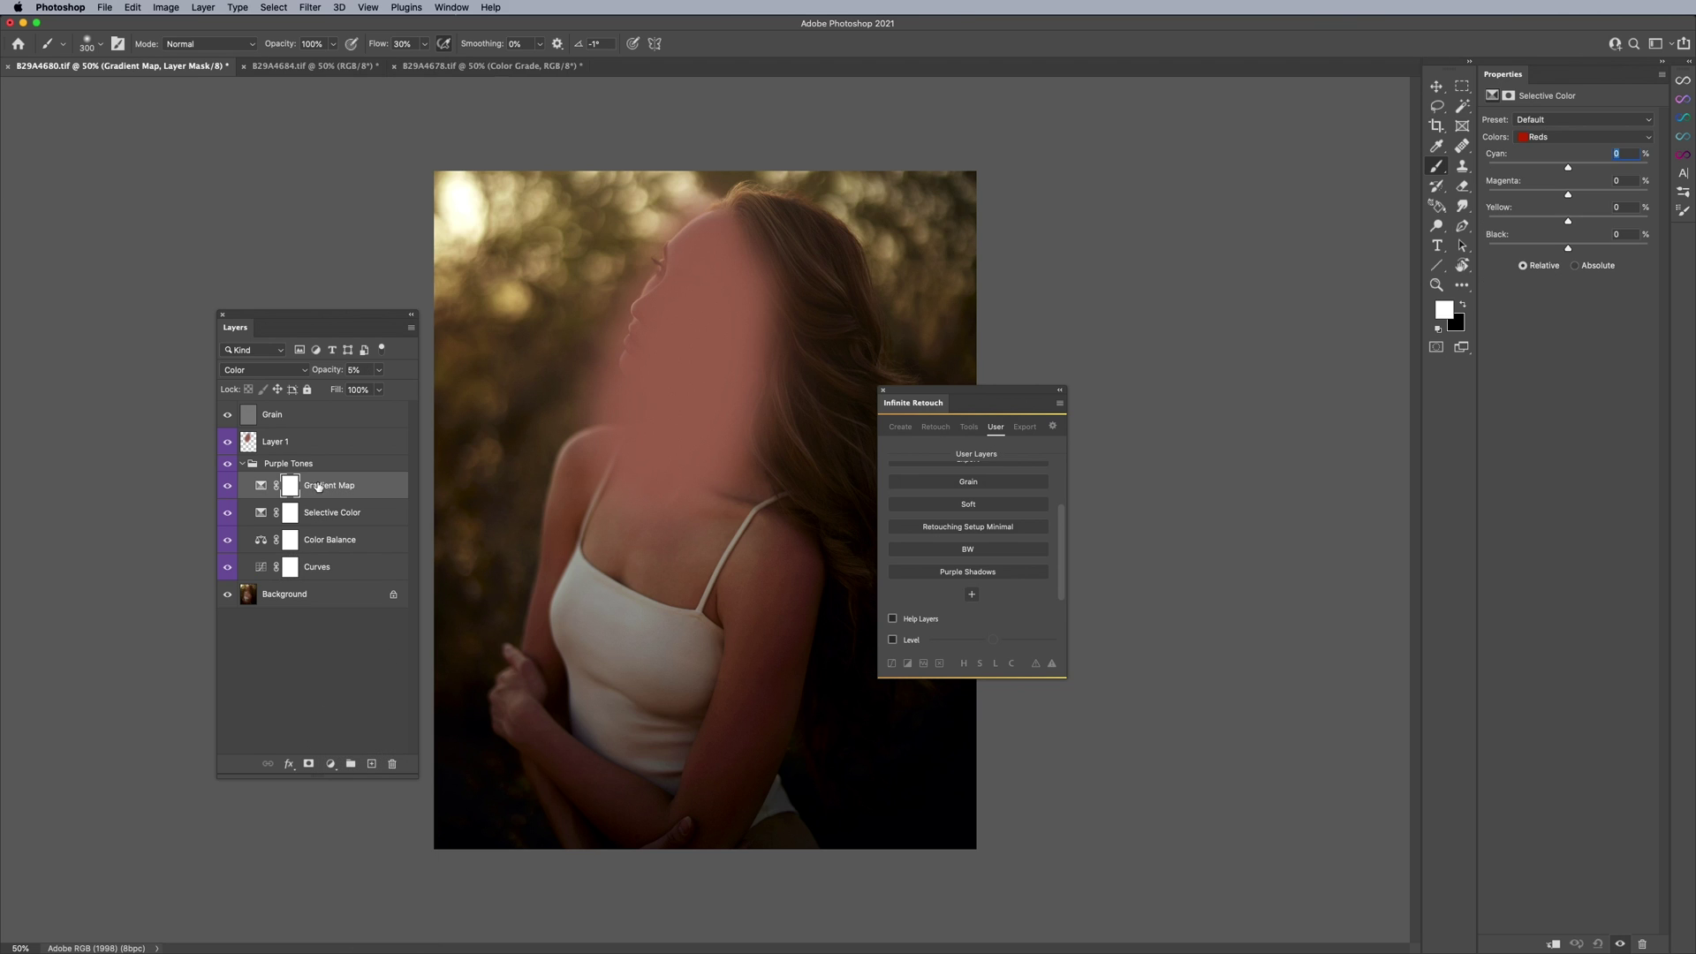
pyautogui.click(344, 566)
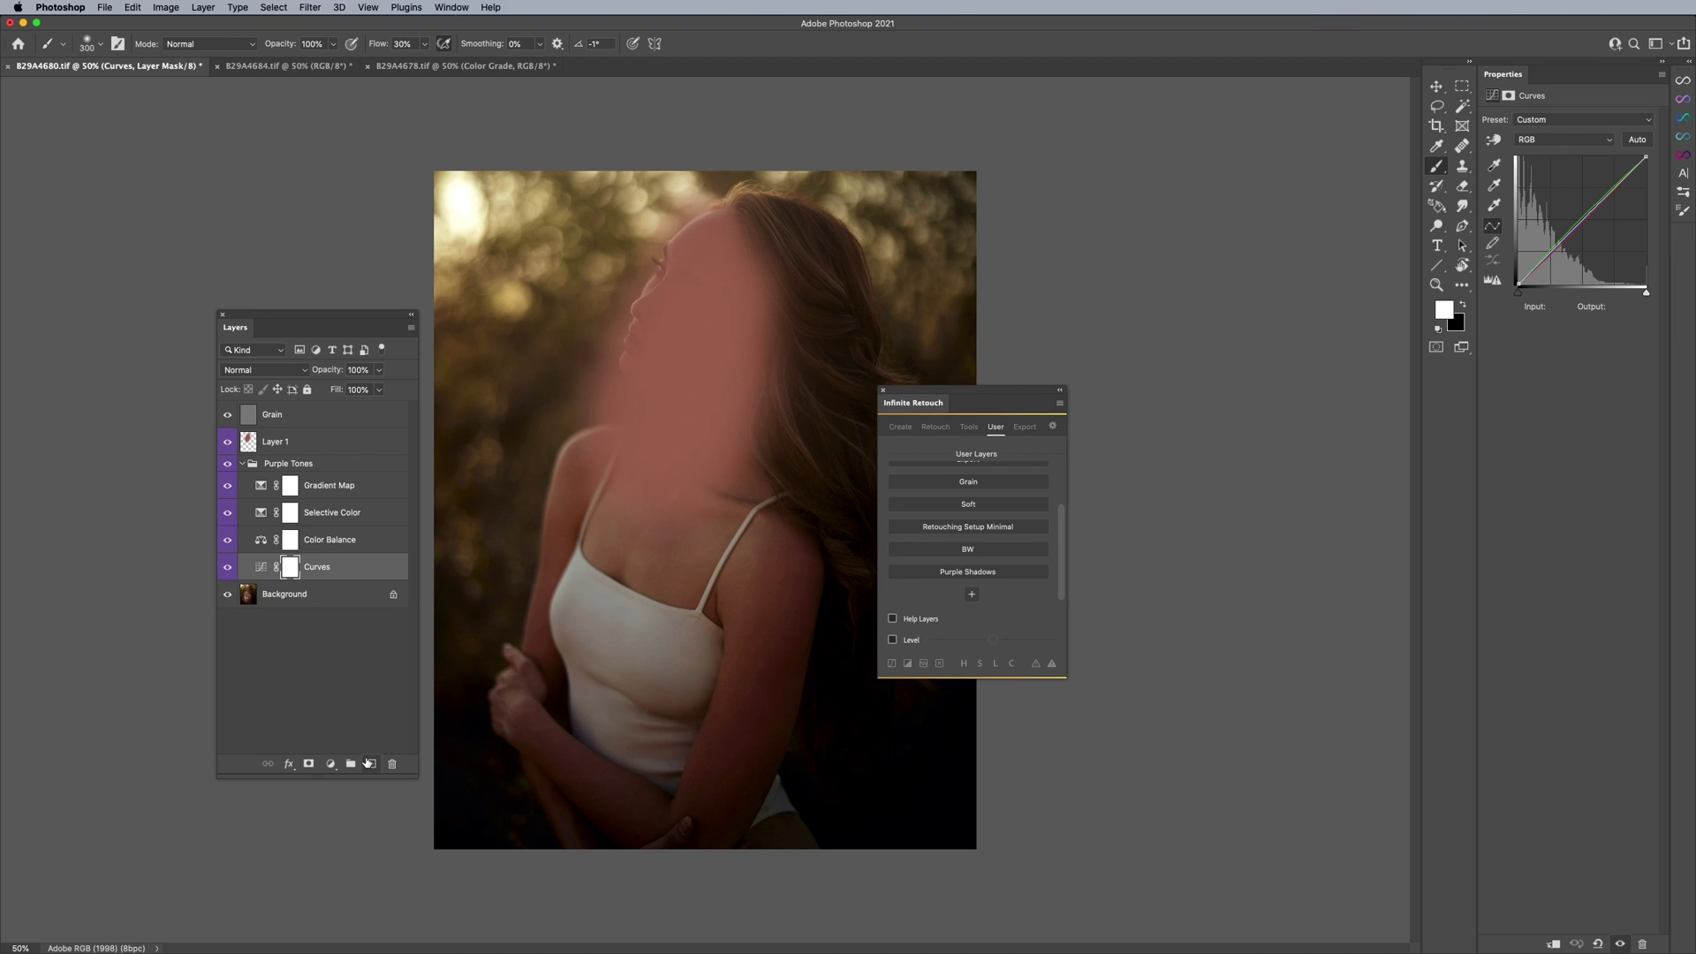
pyautogui.keyDown('shift'); pyautogui.click(335, 447); pyautogui.keyUp('shift')
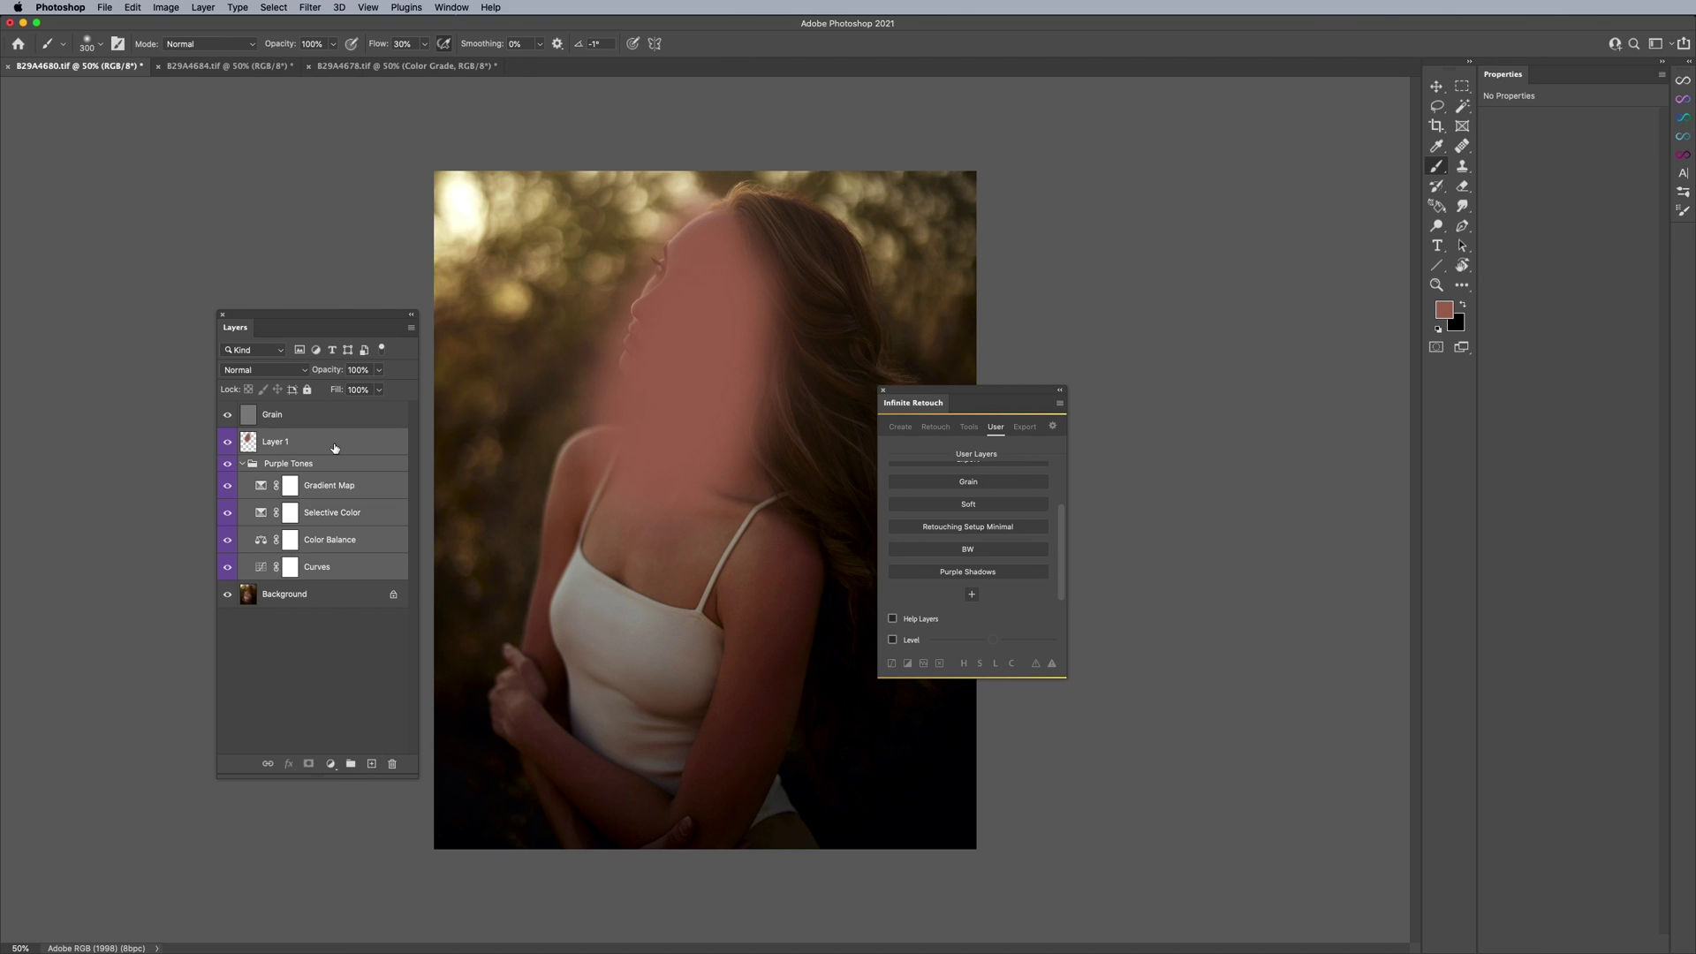
pyautogui.press('Delete')
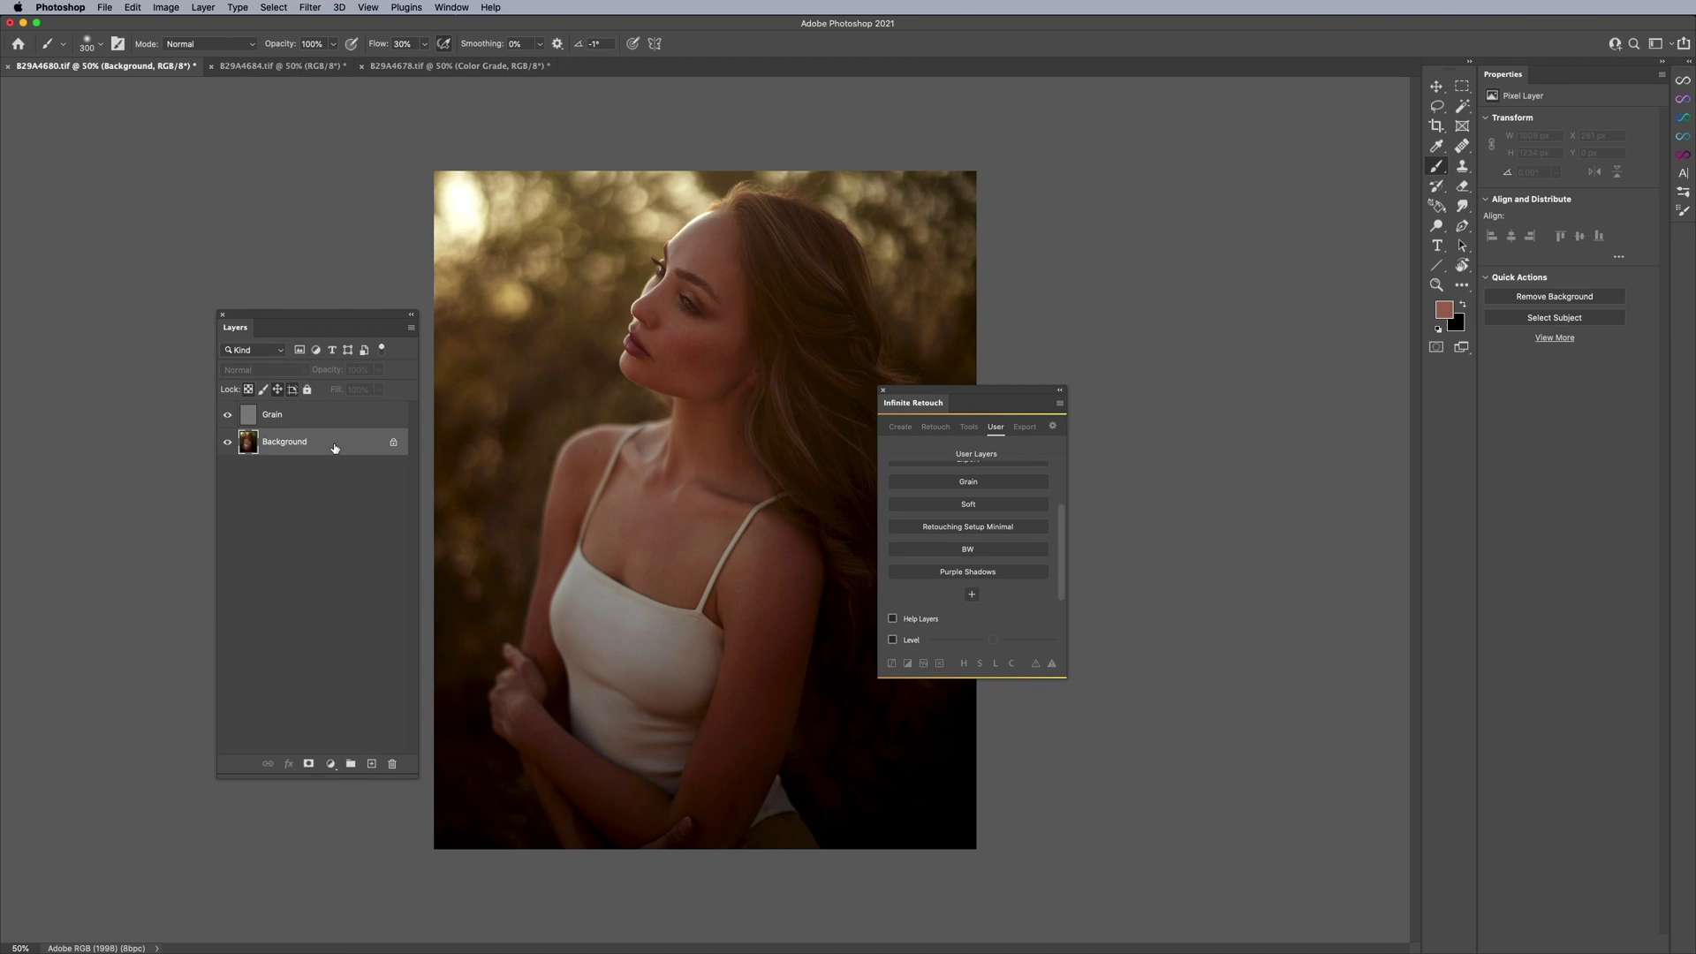
# - Delete the Purple Shadows user button, then go to the Infinite Retouch Settings page
pyautogui.click(976, 574)
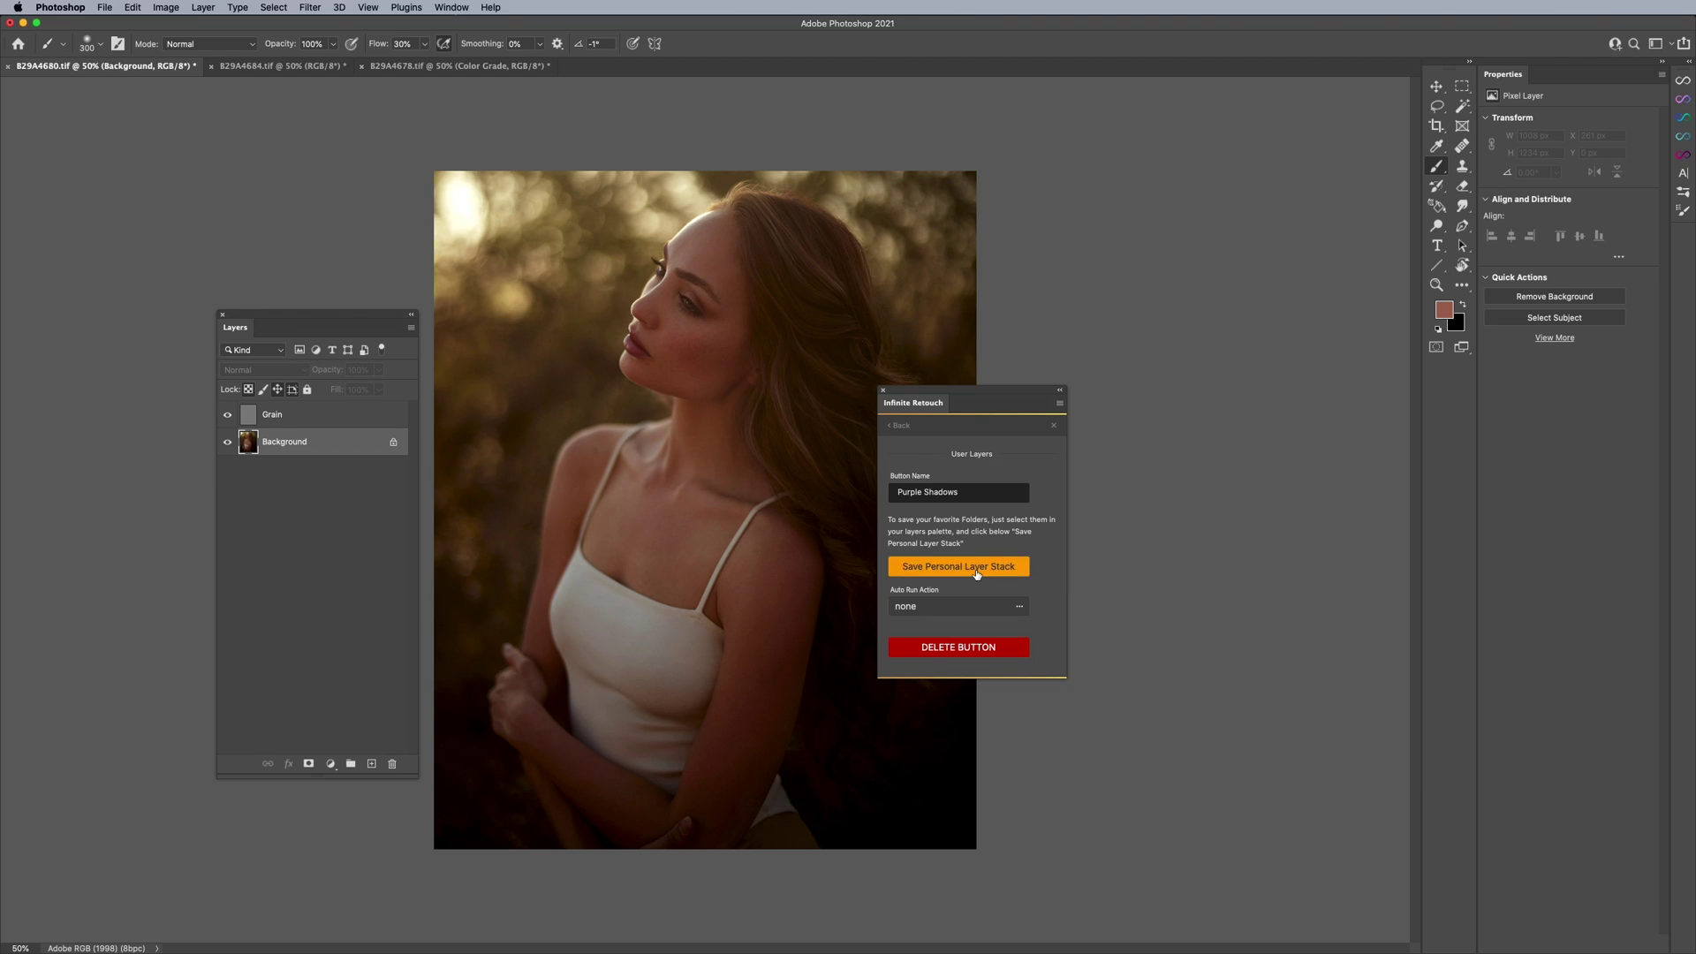
pyautogui.click(938, 645)
pyautogui.click(898, 426)
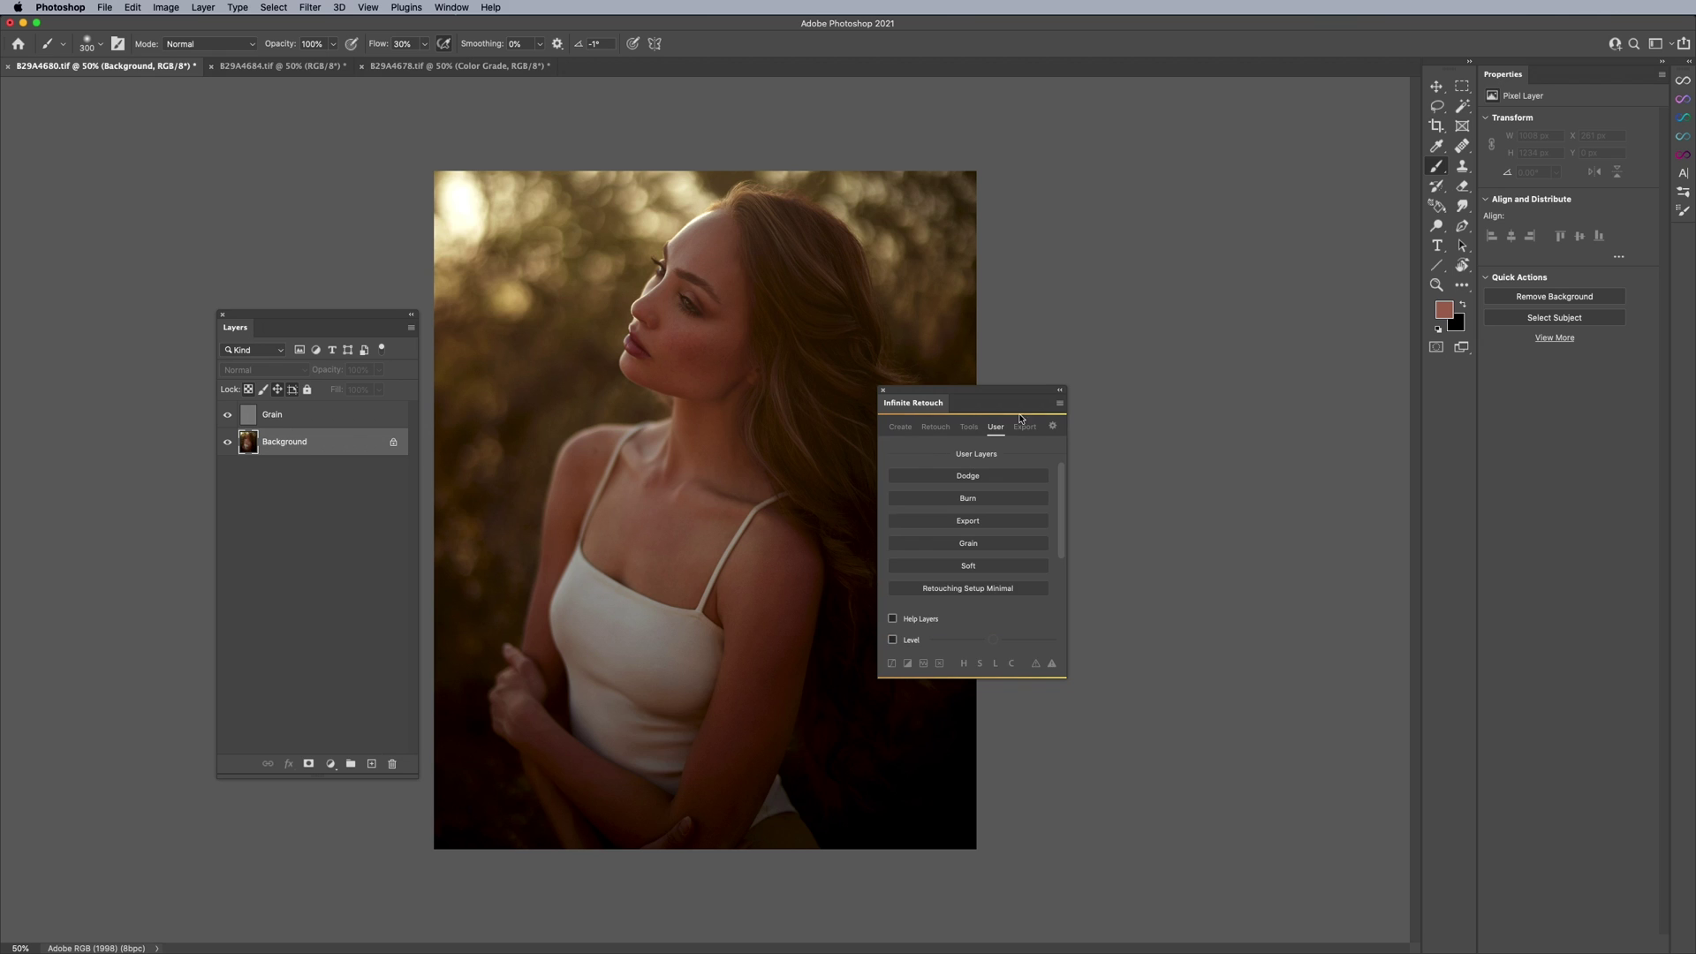
pyautogui.click(1056, 427)
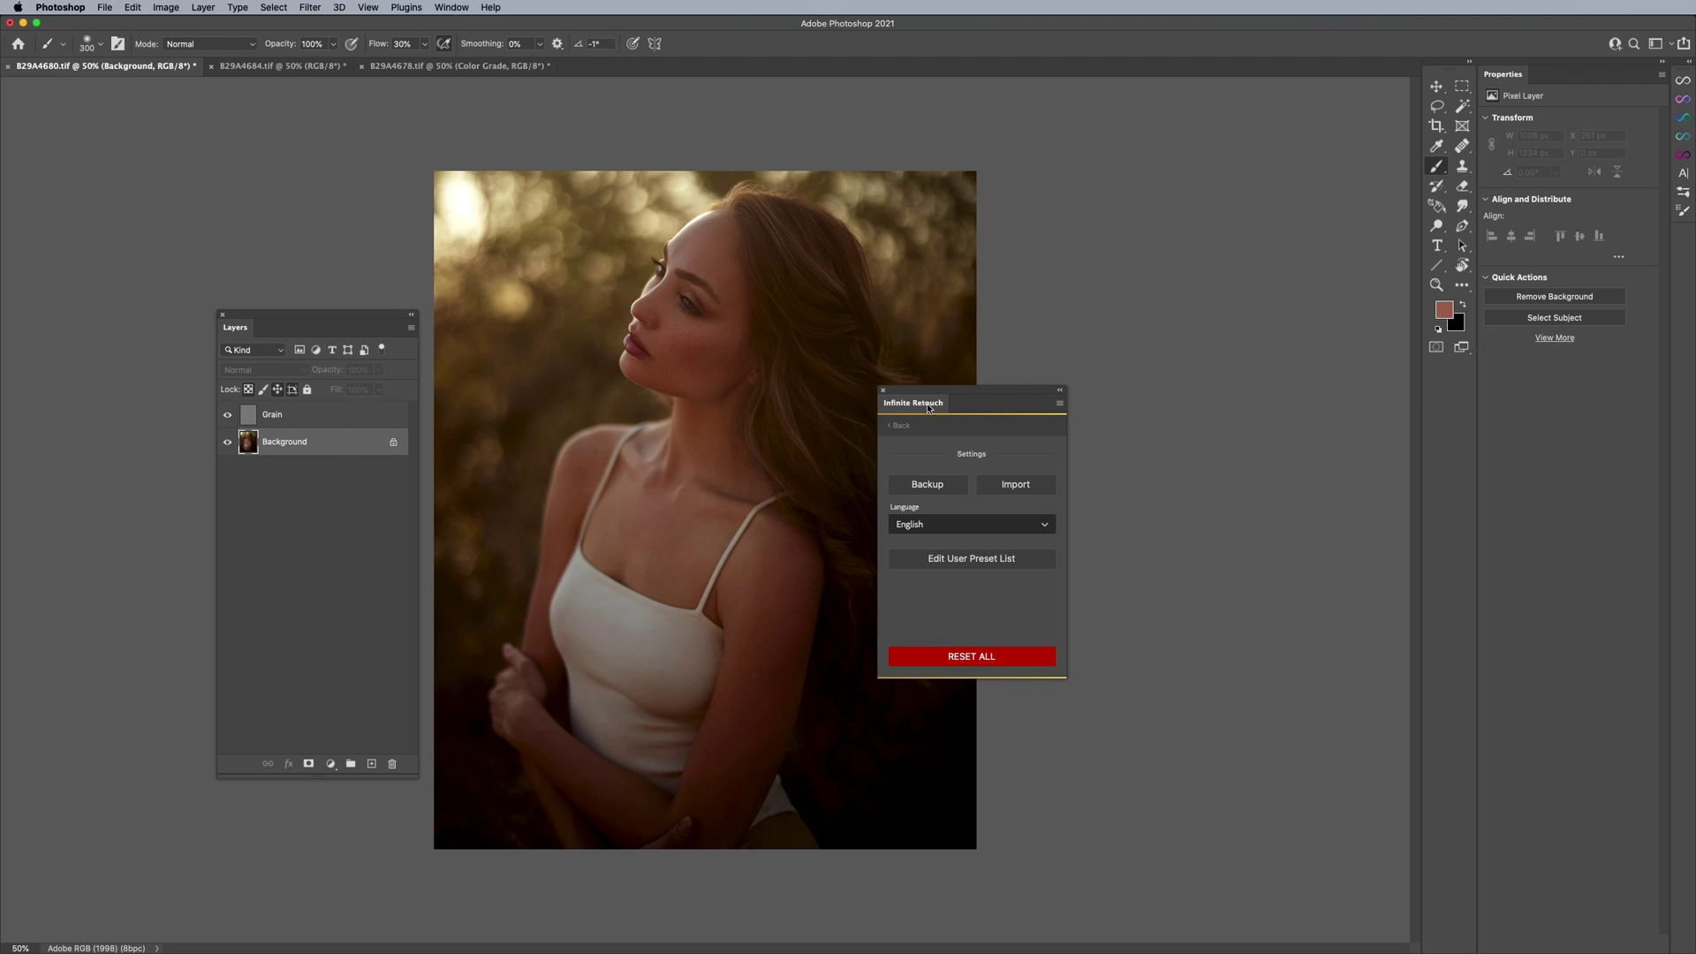
# - Start an Infinite Retouch settings import, cancel it, and dismiss the Import failed alert
pyautogui.moveTo(929, 410); pyautogui.dragTo(938, 416)
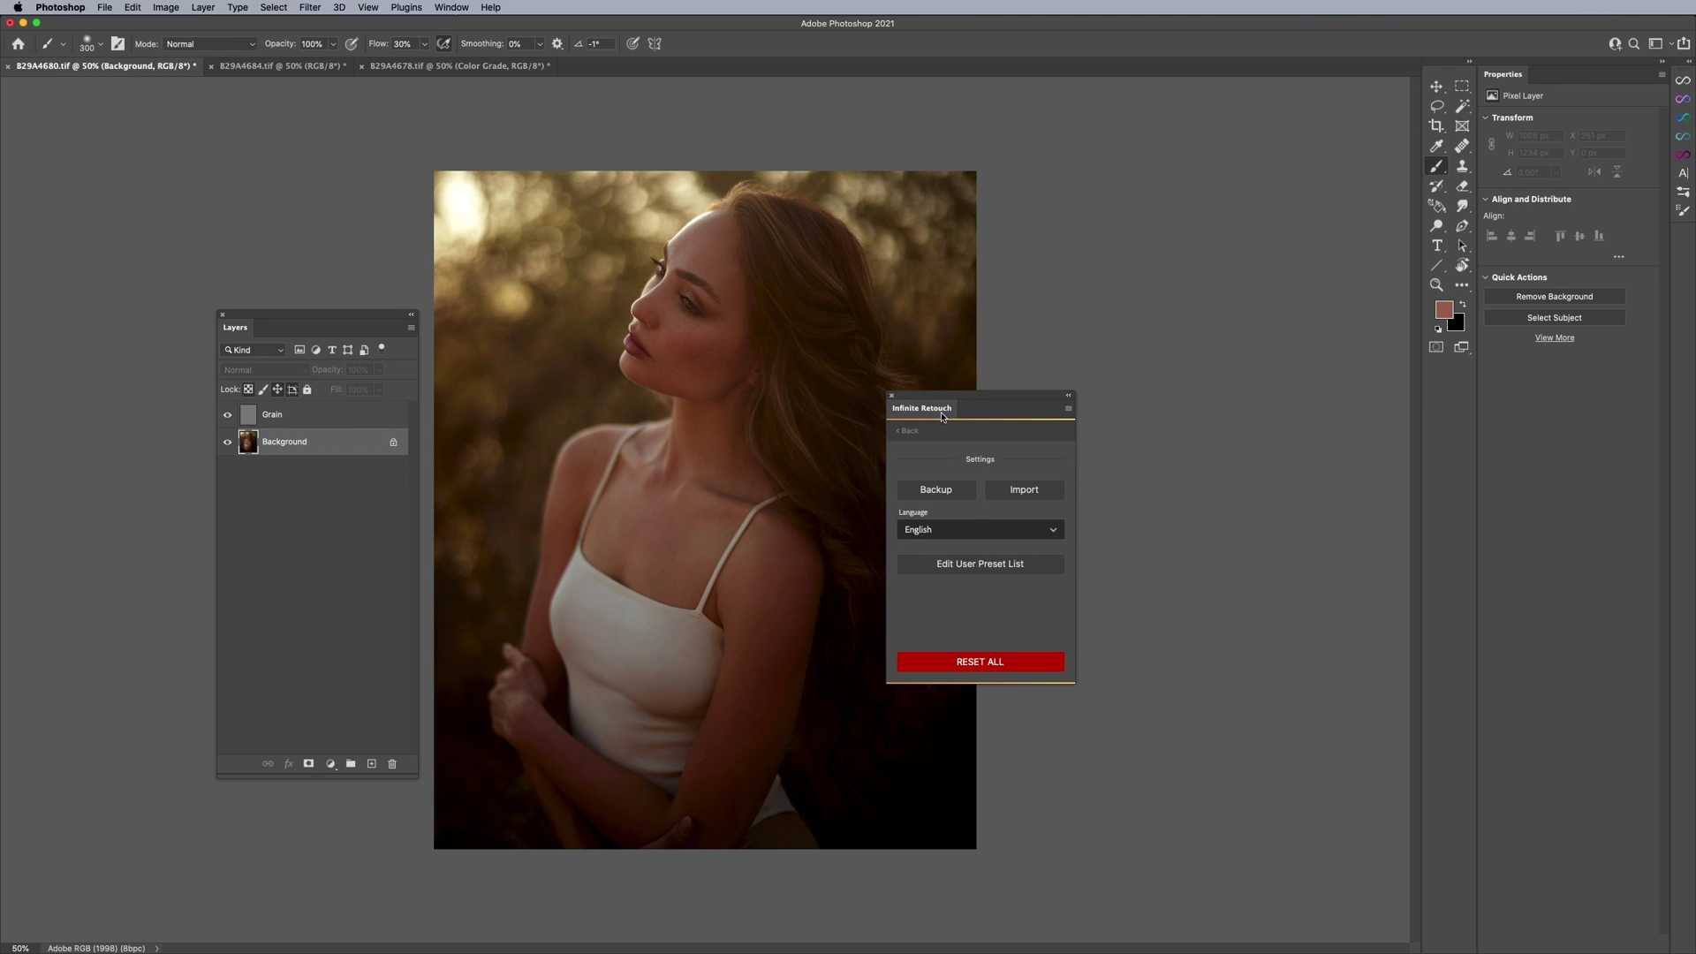
pyautogui.click(1008, 496)
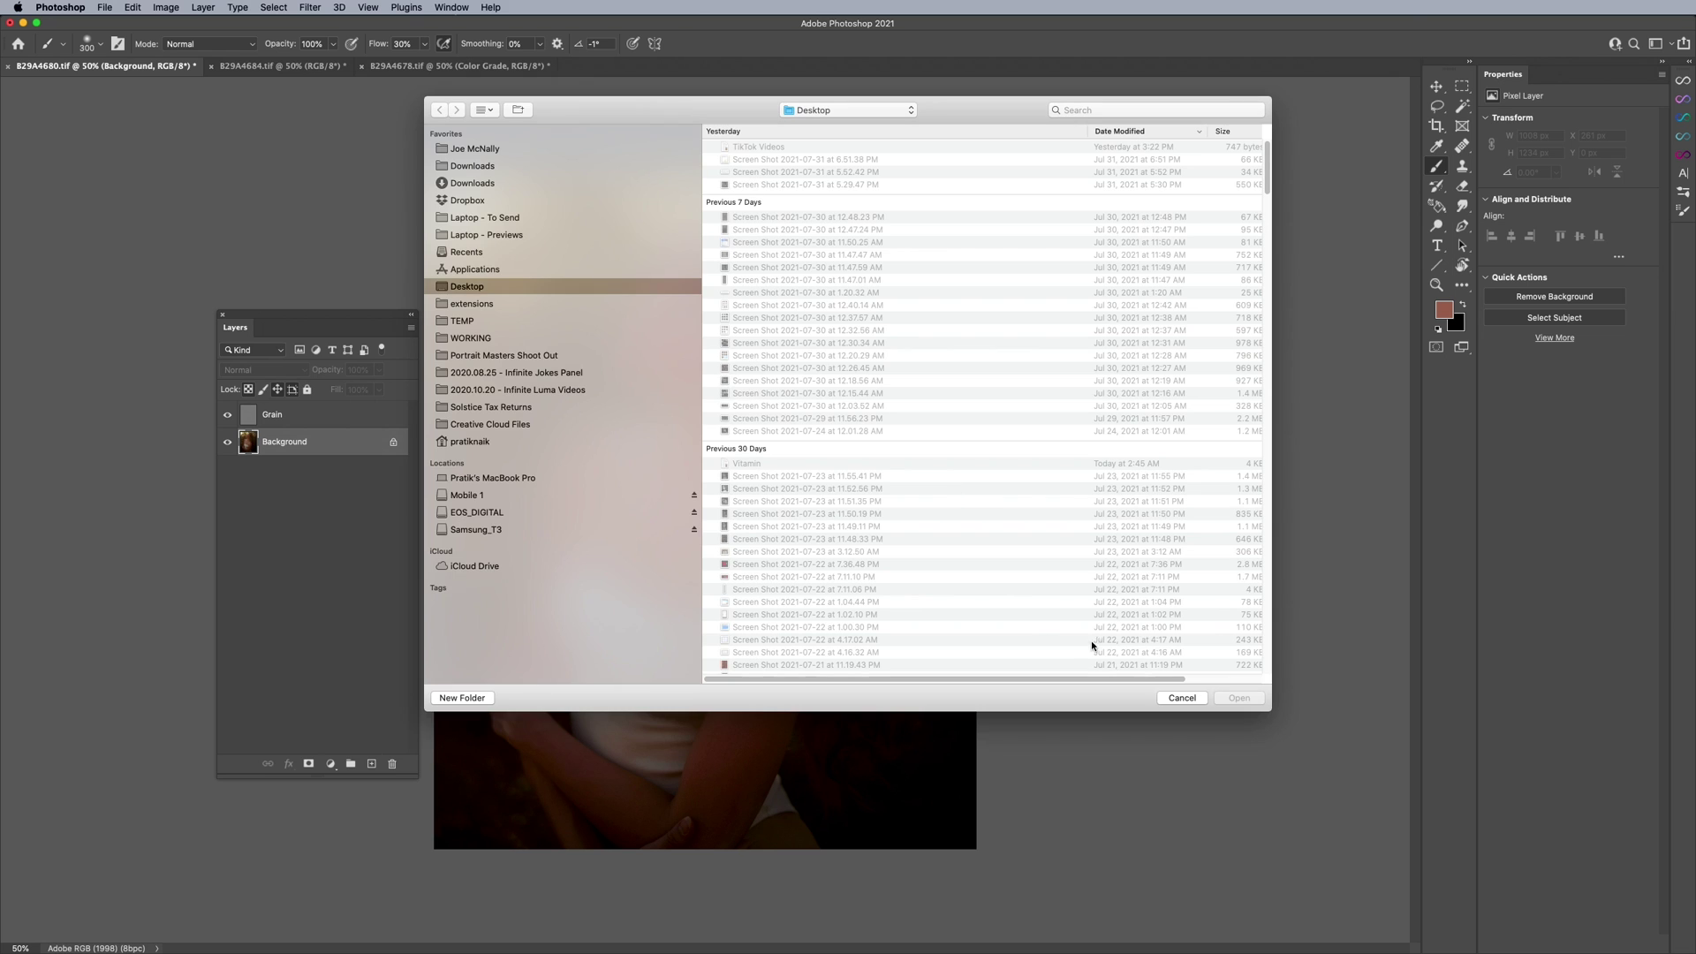
pyautogui.click(1181, 698)
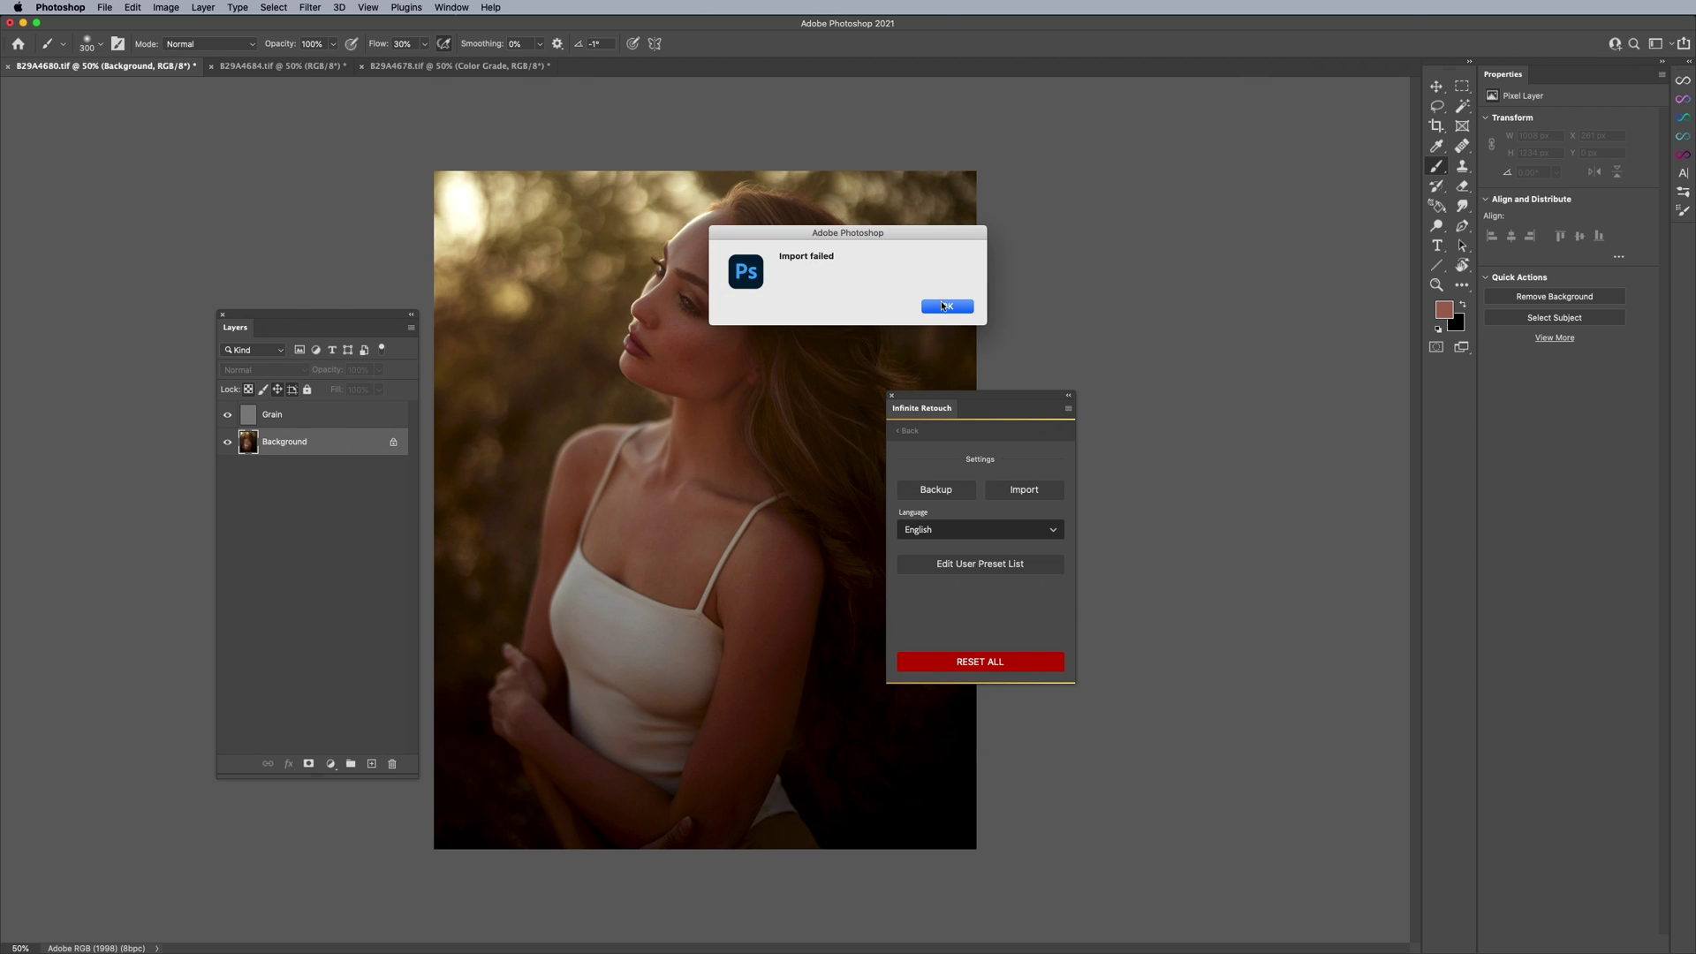
pyautogui.click(942, 306)
# - Save a settings backup with the Purple Shadows user layerset checked
pyautogui.click(930, 491)
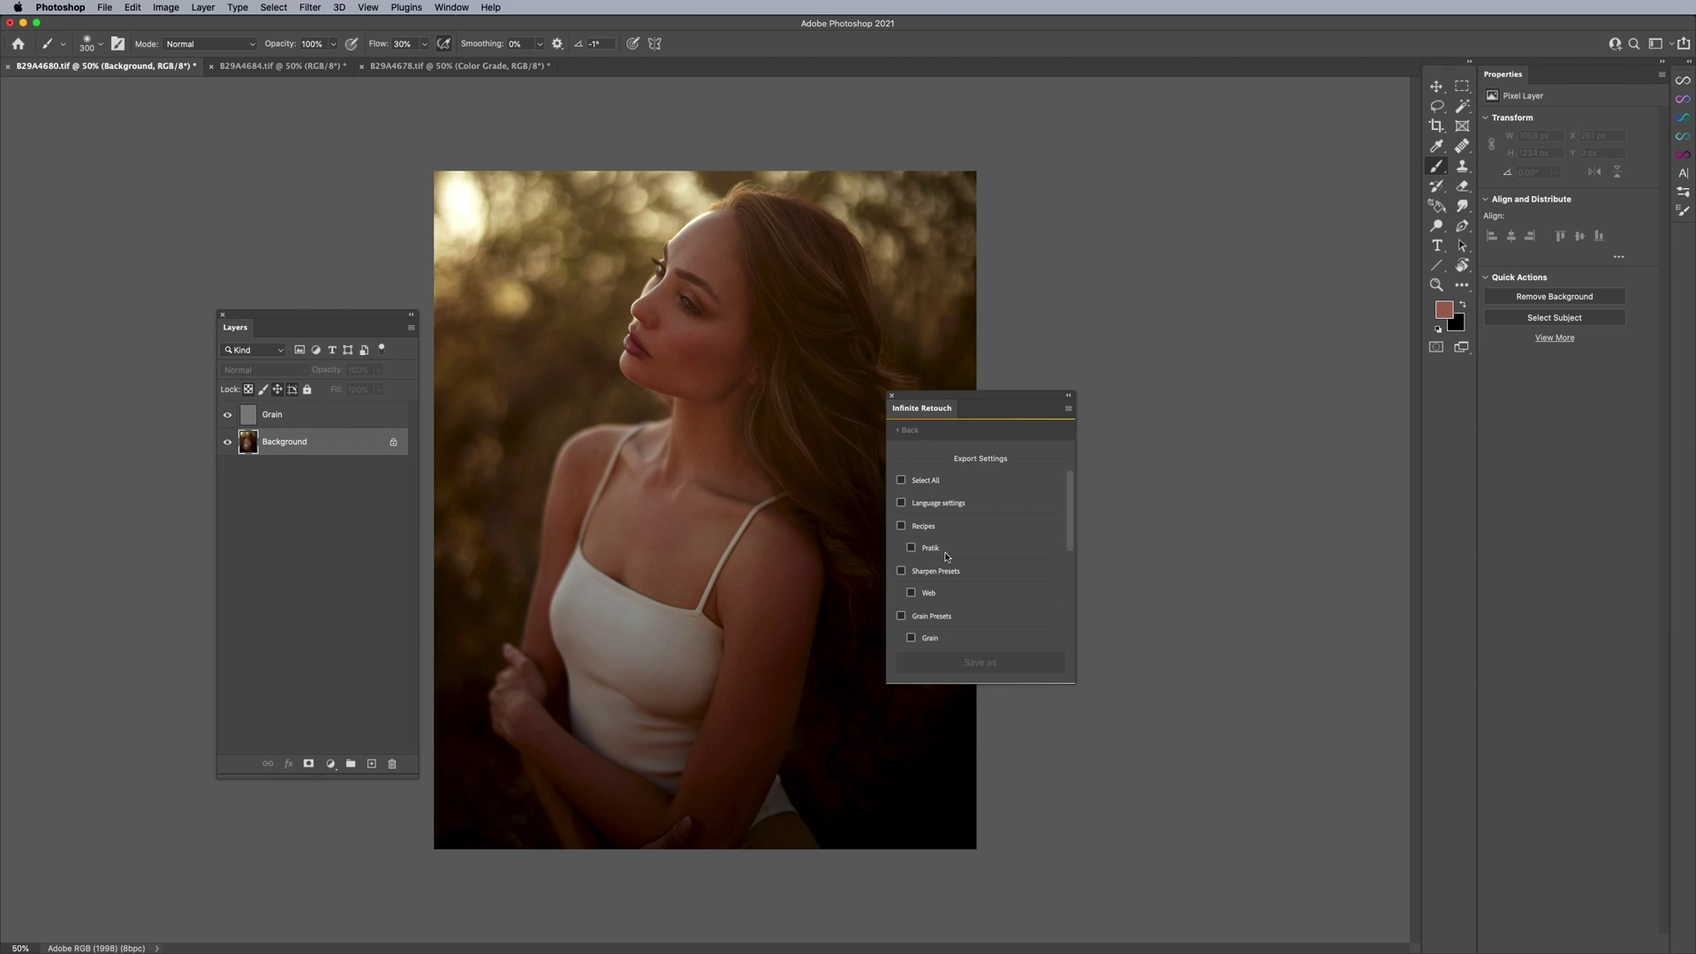
pyautogui.scroll(-6, 945, 555)
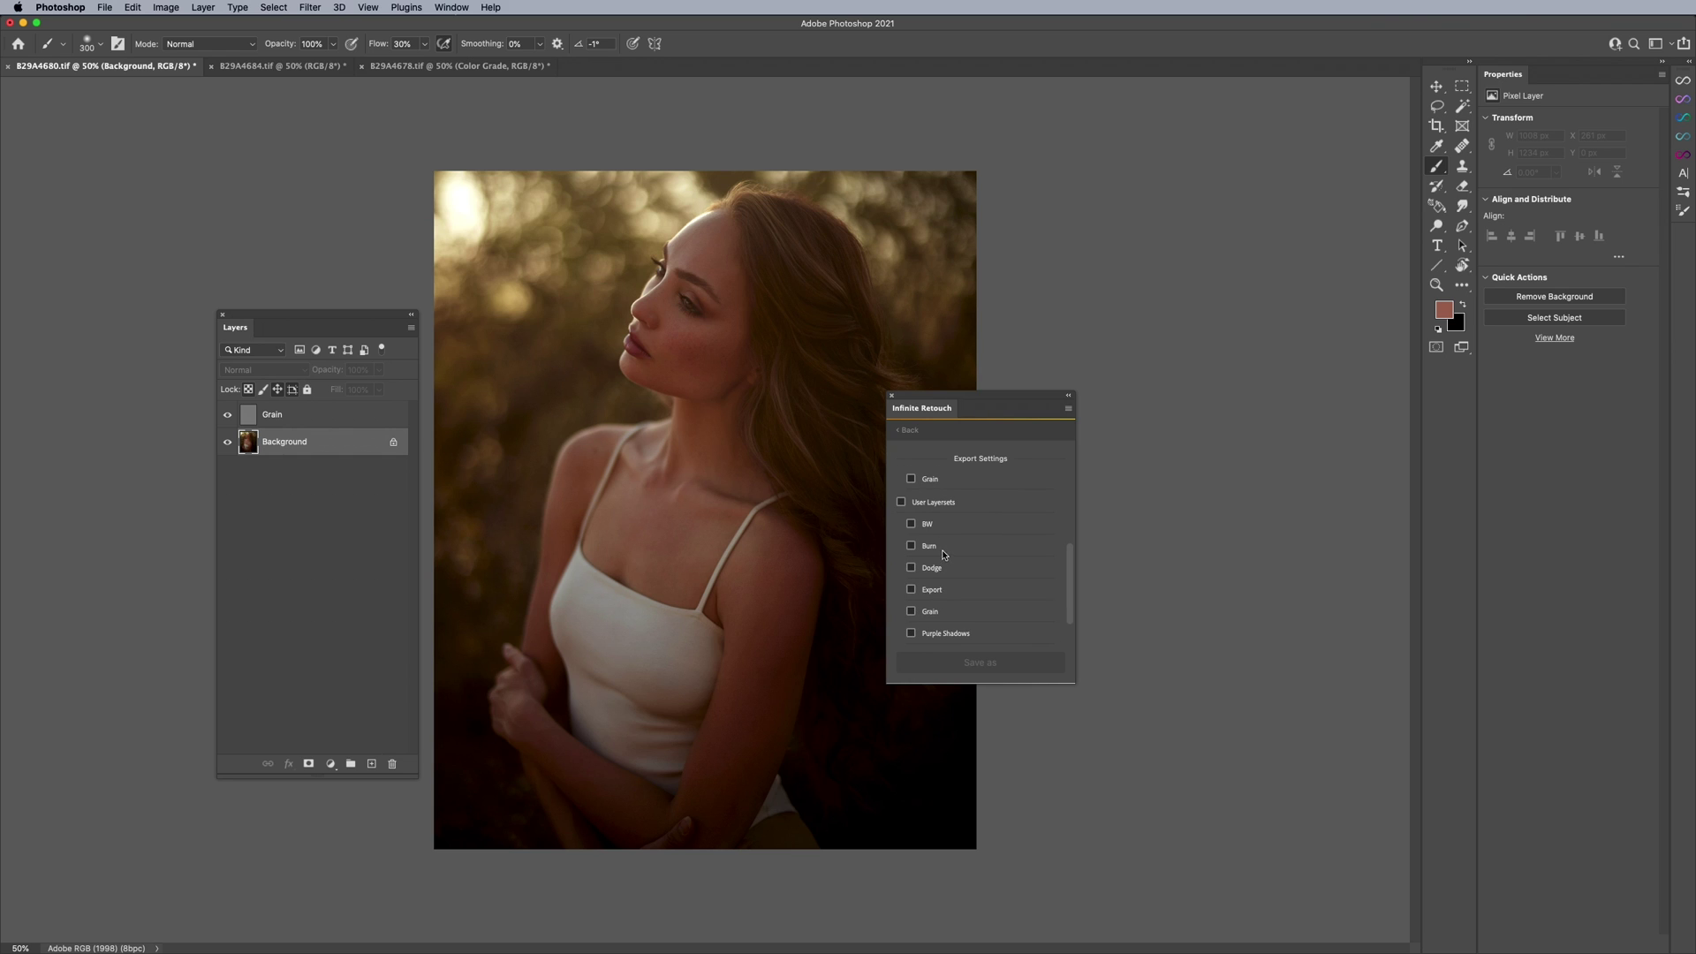
pyautogui.scroll(-2, 944, 554)
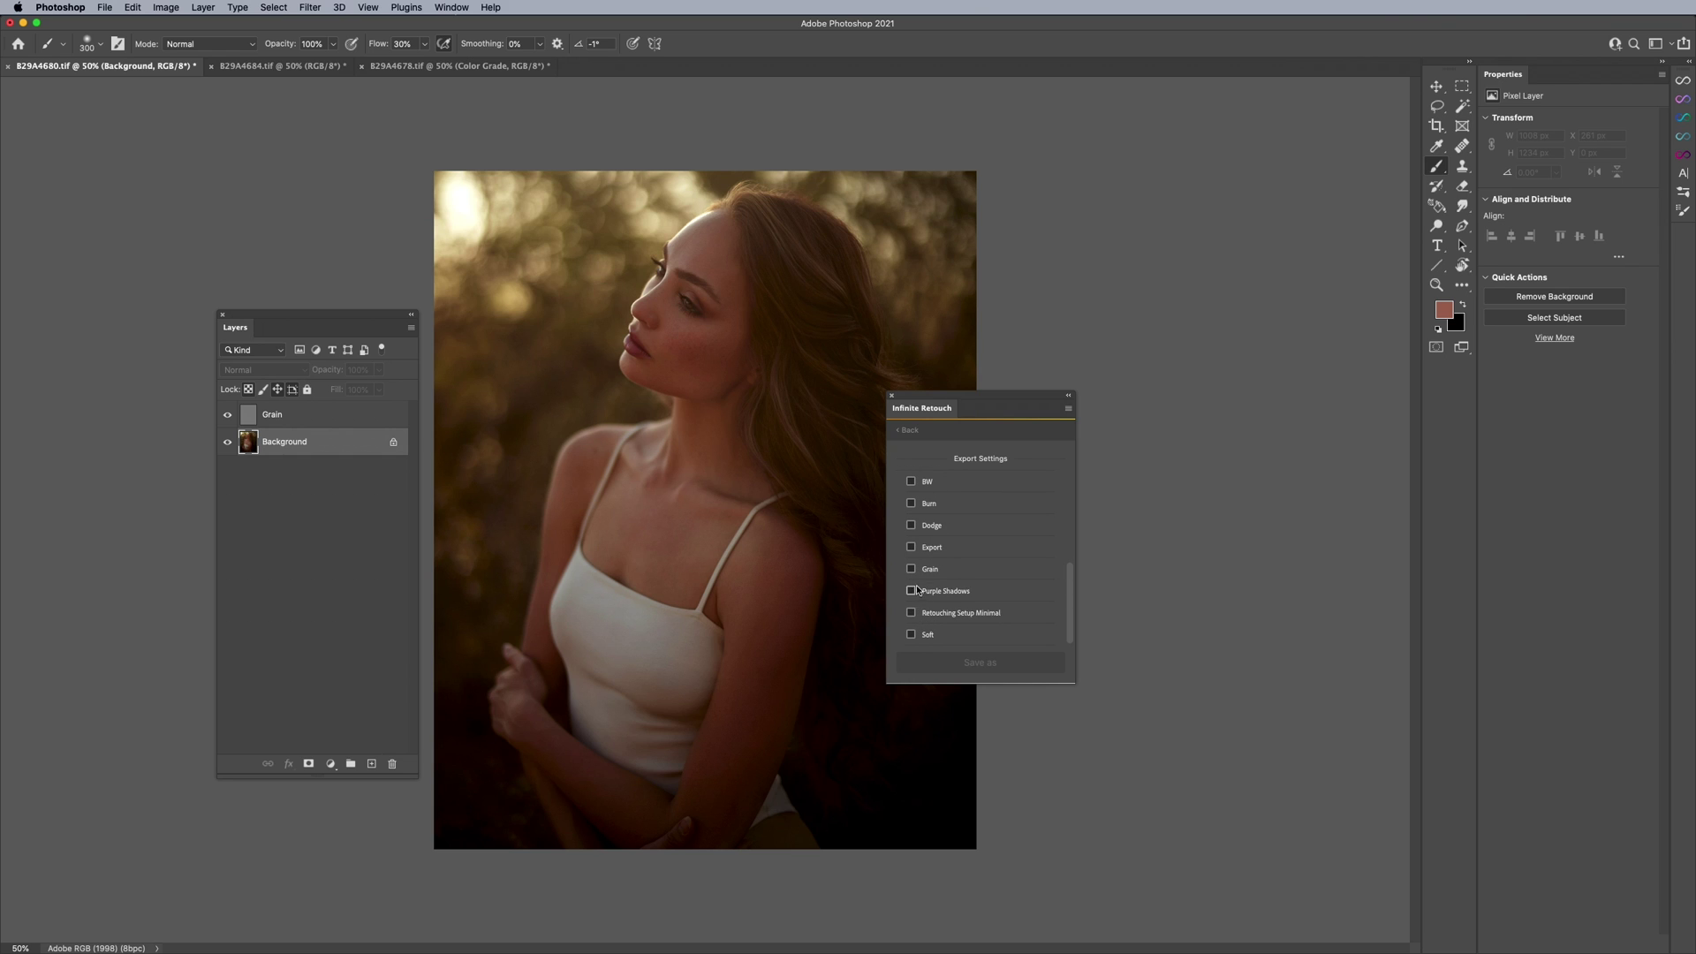
pyautogui.click(912, 590)
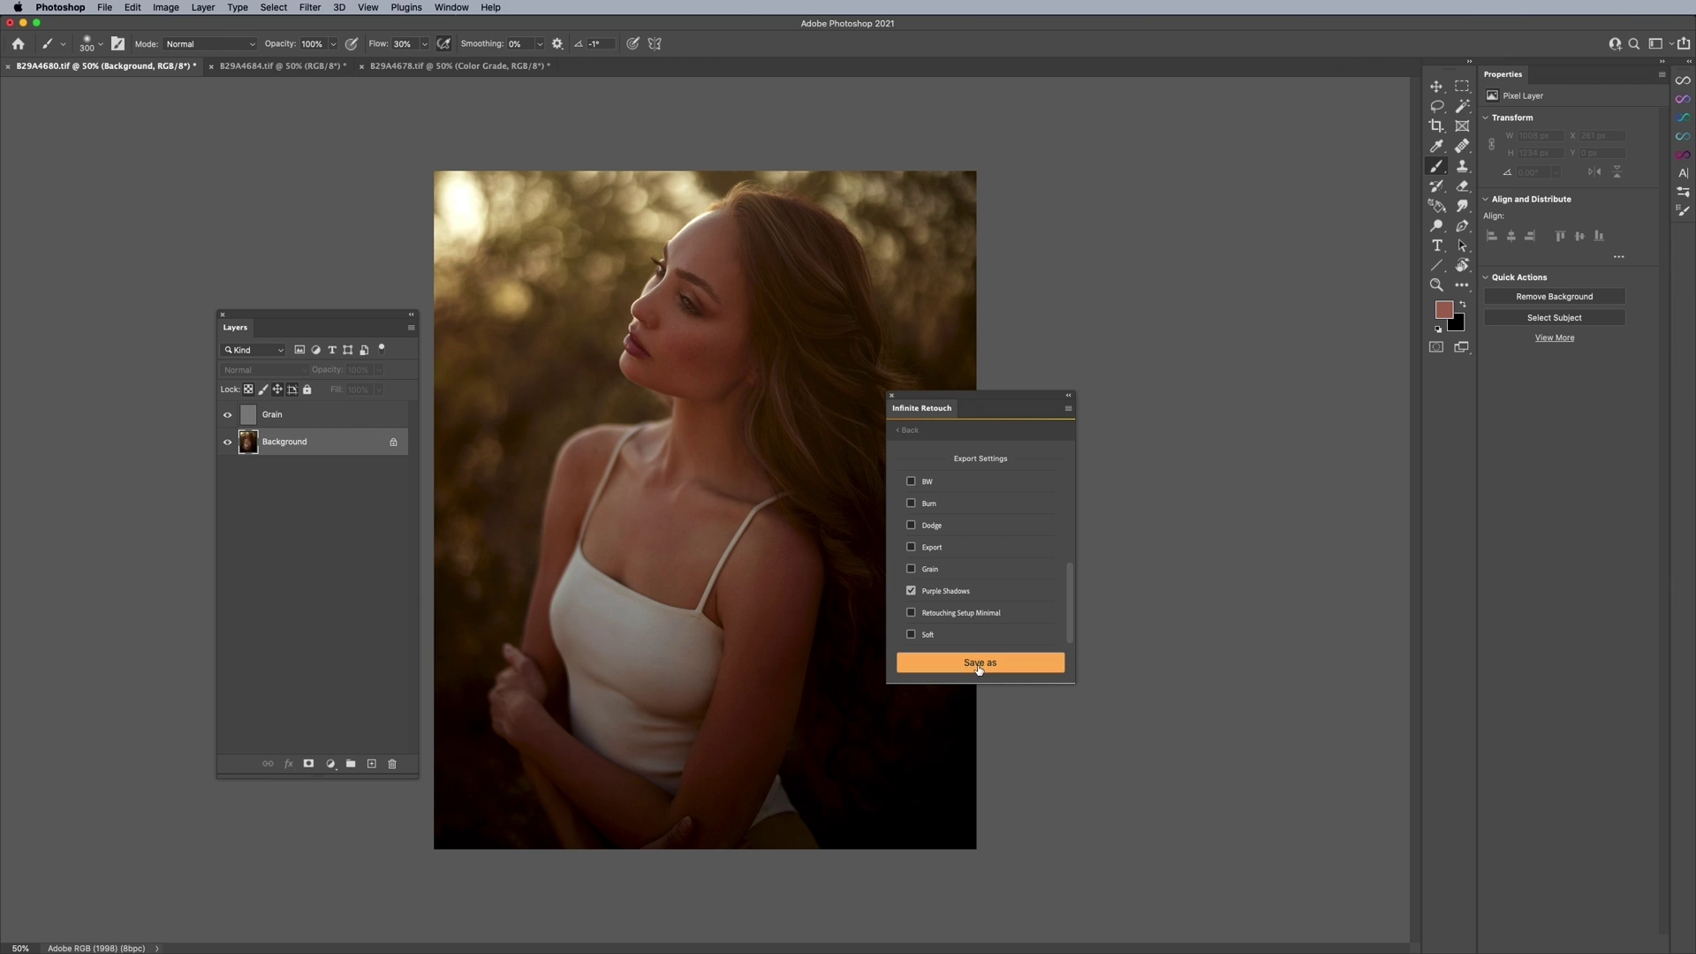
pyautogui.click(907, 431)
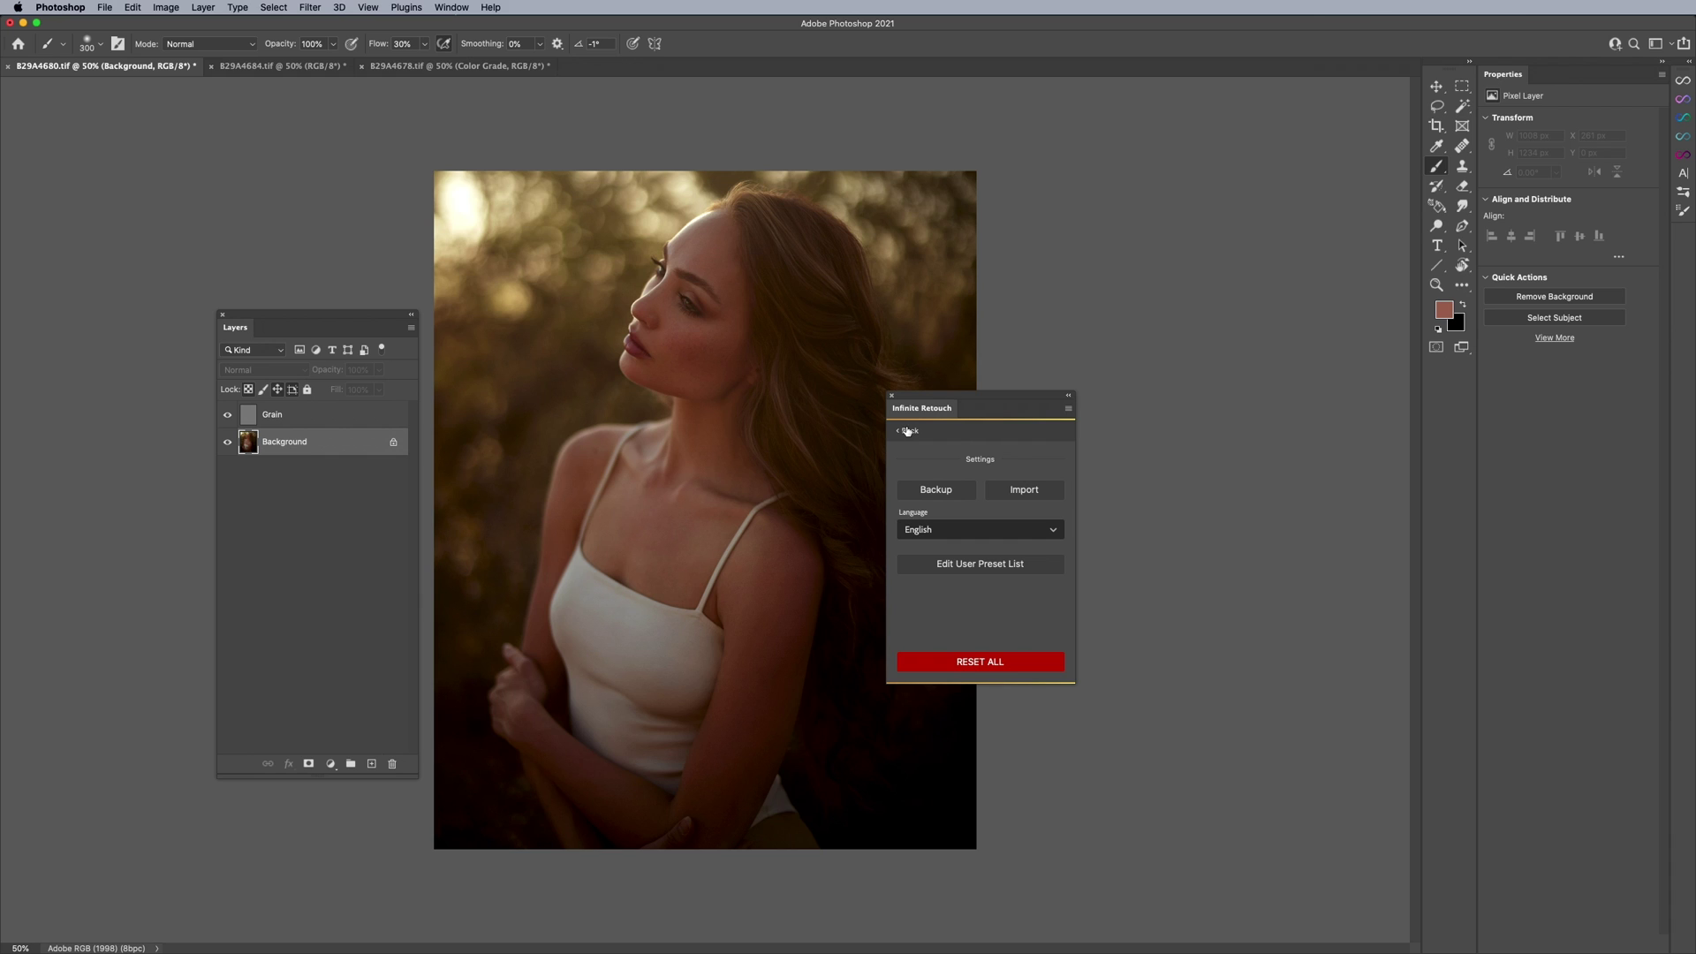
# - Go back from Settings to Infinite Retouch's Tools page with Hue, Saturation, Color and Grain
pyautogui.click(907, 431)
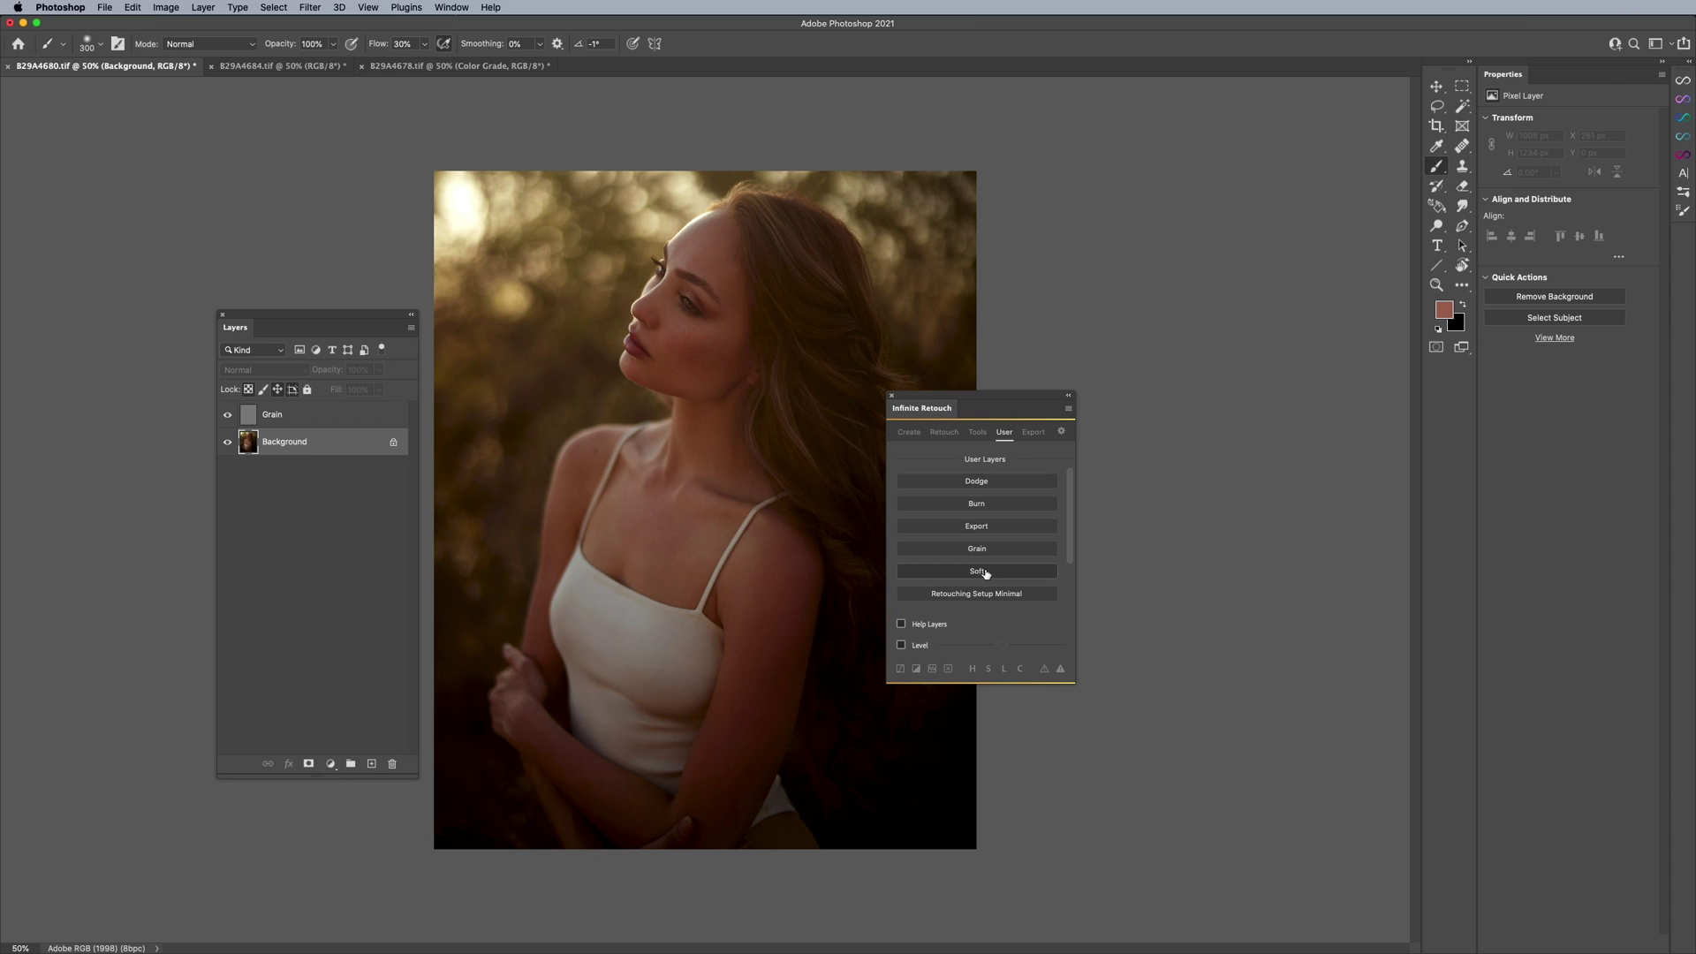
pyautogui.click(971, 433)
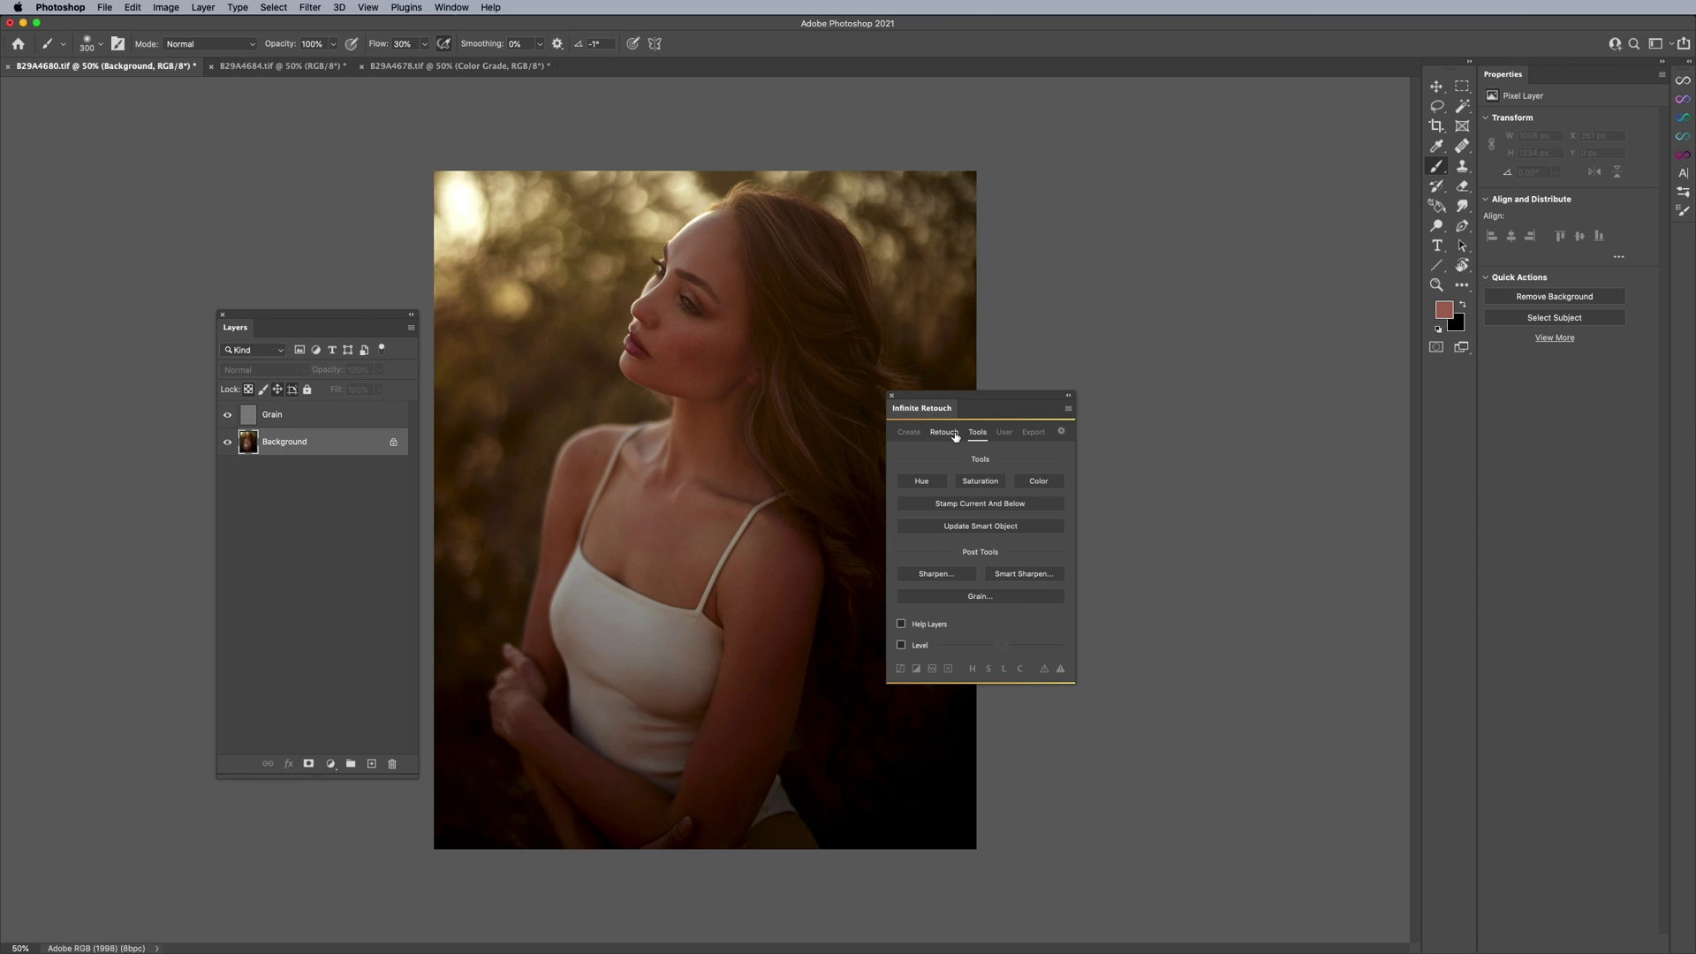